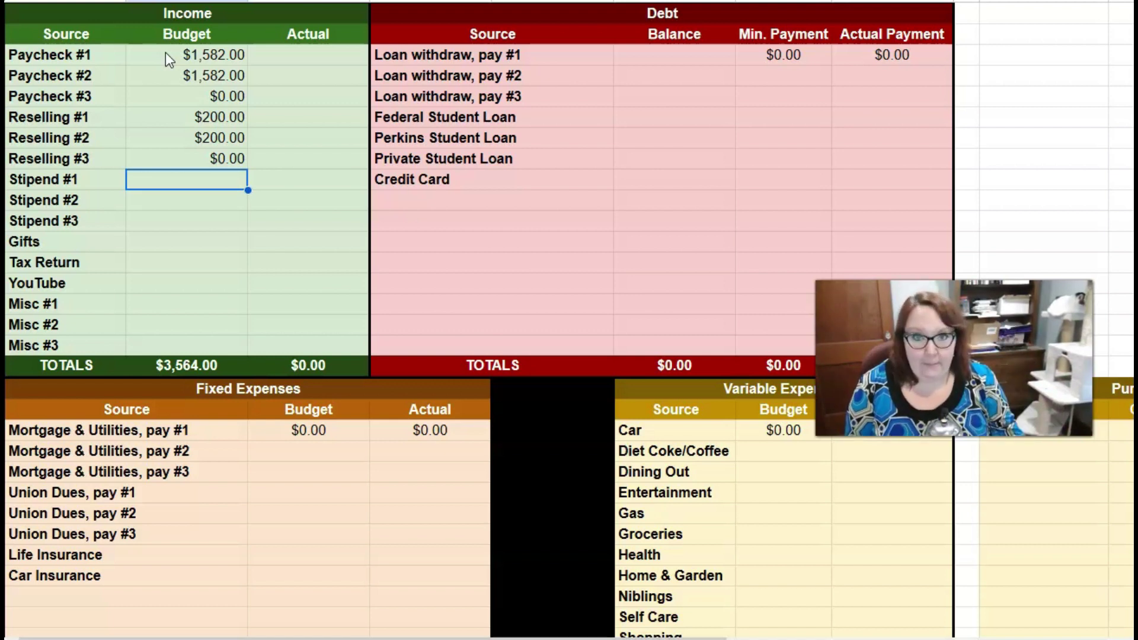
# Step: Set the Income budget to $150 for Stipend #1 and Stipend #2, and to $0 for Stipend #3
pyautogui.write('150')
pyautogui.press('Return')
pyautogui.write('150')
pyautogui.press('Return')
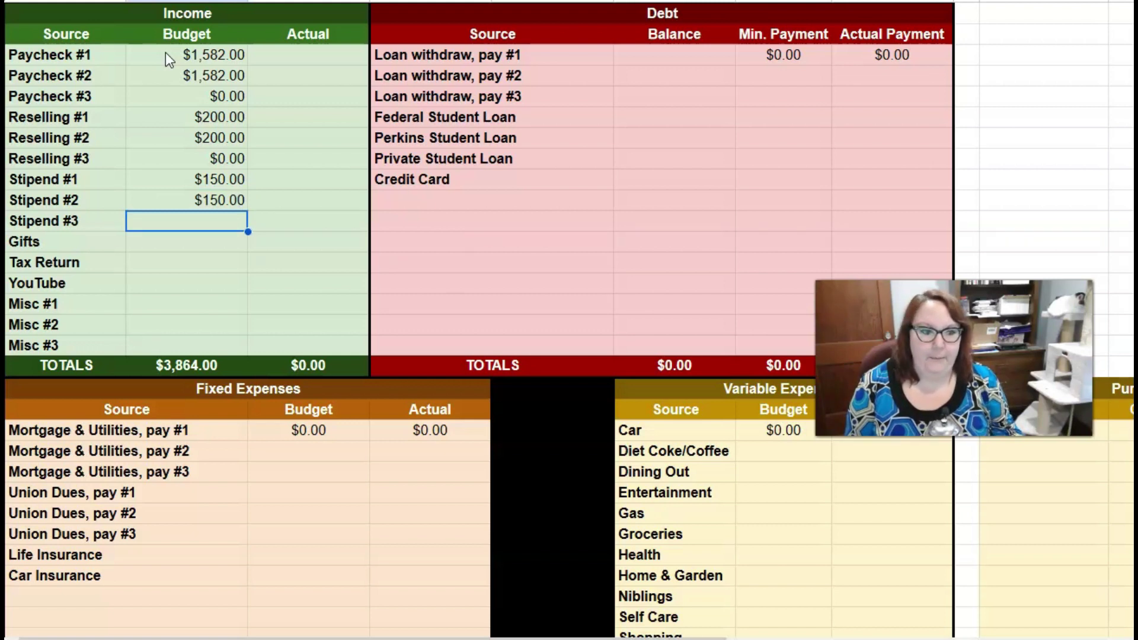
pyautogui.write('0')
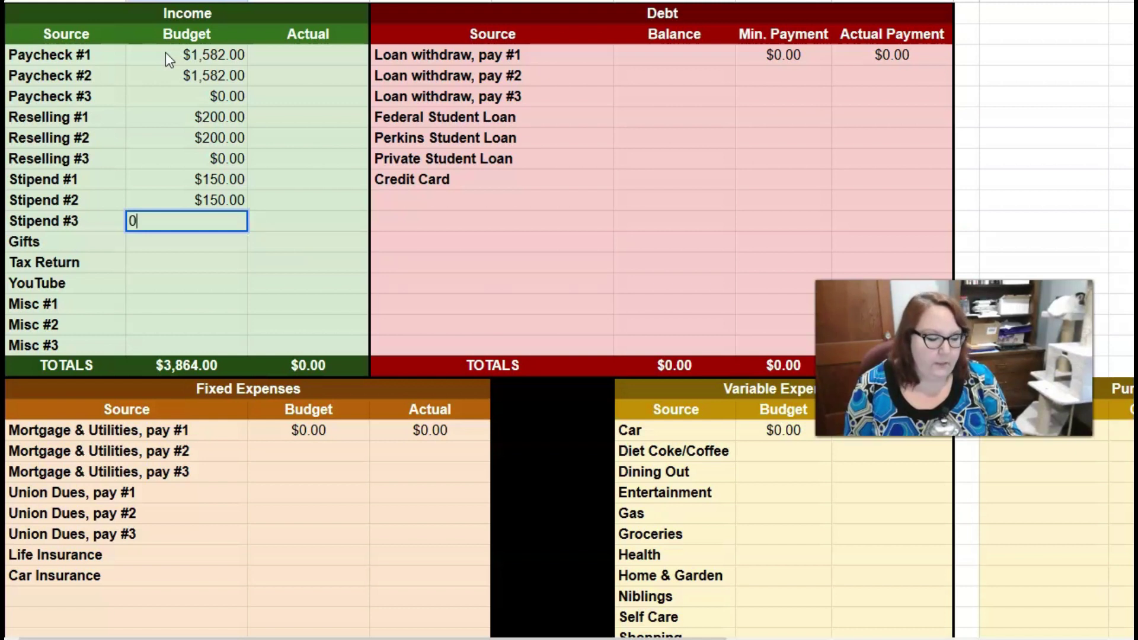
pyautogui.press('Return')
# Step: Enter $0 as the Income budget for Gifts, Tax Return and YouTube
pyautogui.write('0')
pyautogui.press('Return')
pyautogui.write('0')
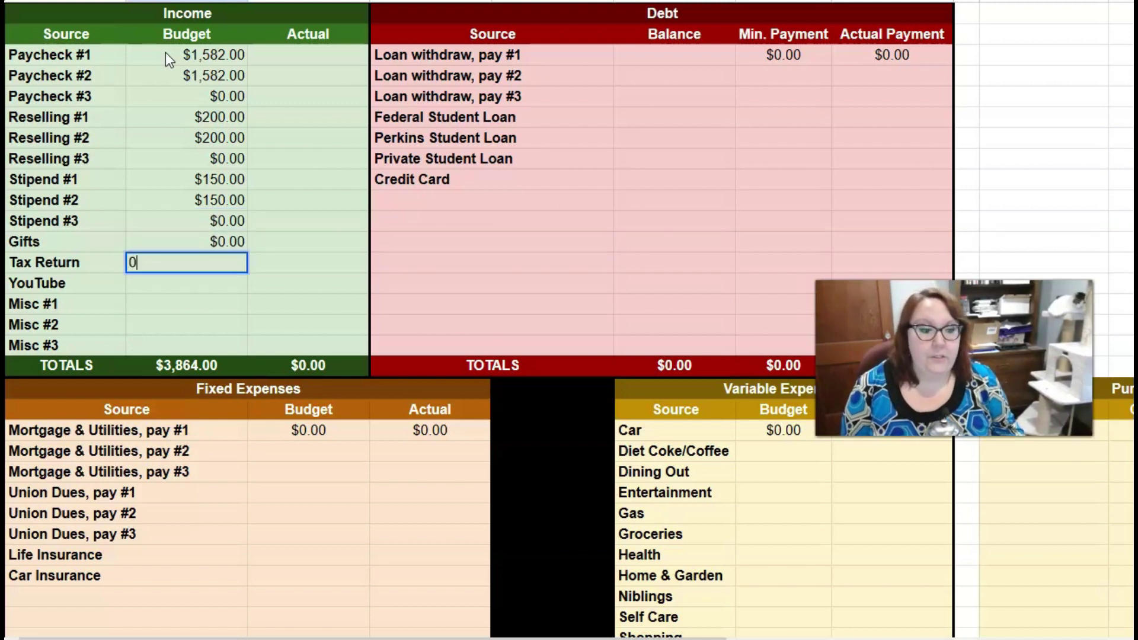
pyautogui.press('Return')
pyautogui.write('0')
pyautogui.press('Return')
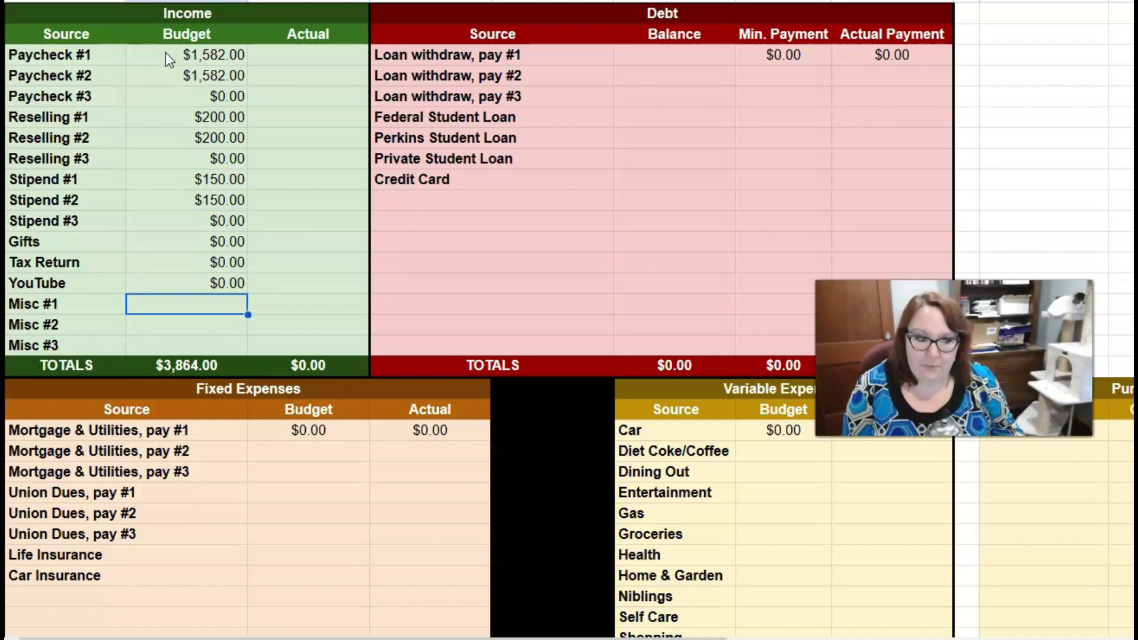
# Step: Enter $0 as the Income budget for Misc #1, Misc #2 and Misc #3
pyautogui.write('0')
pyautogui.press('Return')
pyautogui.write('0')
pyautogui.press('Return')
pyautogui.write('0')
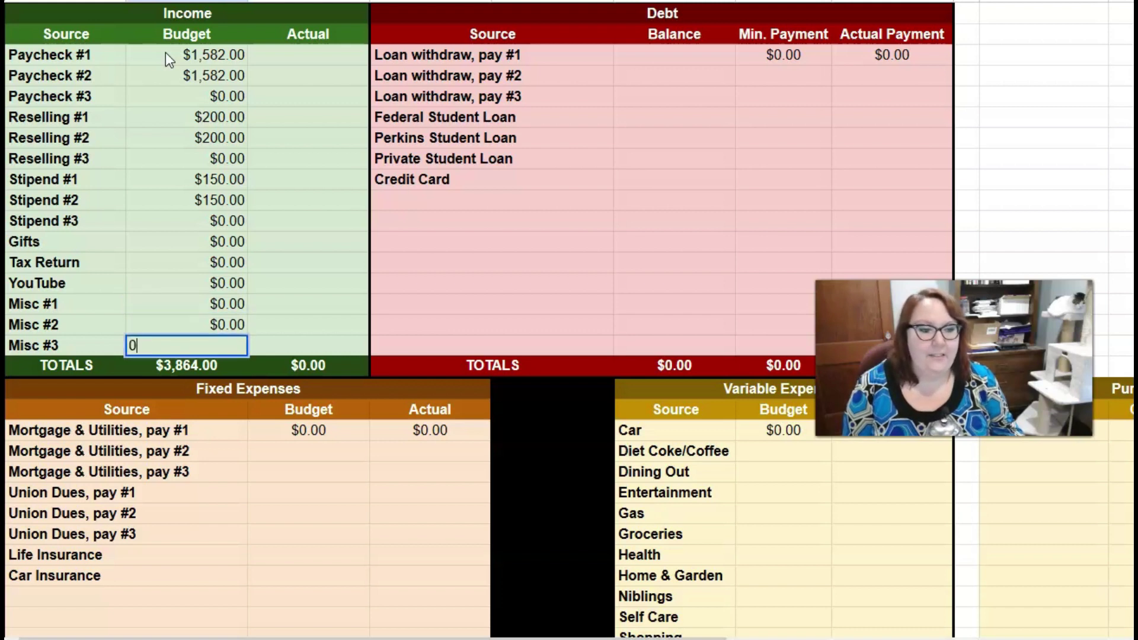
pyautogui.press('Return')
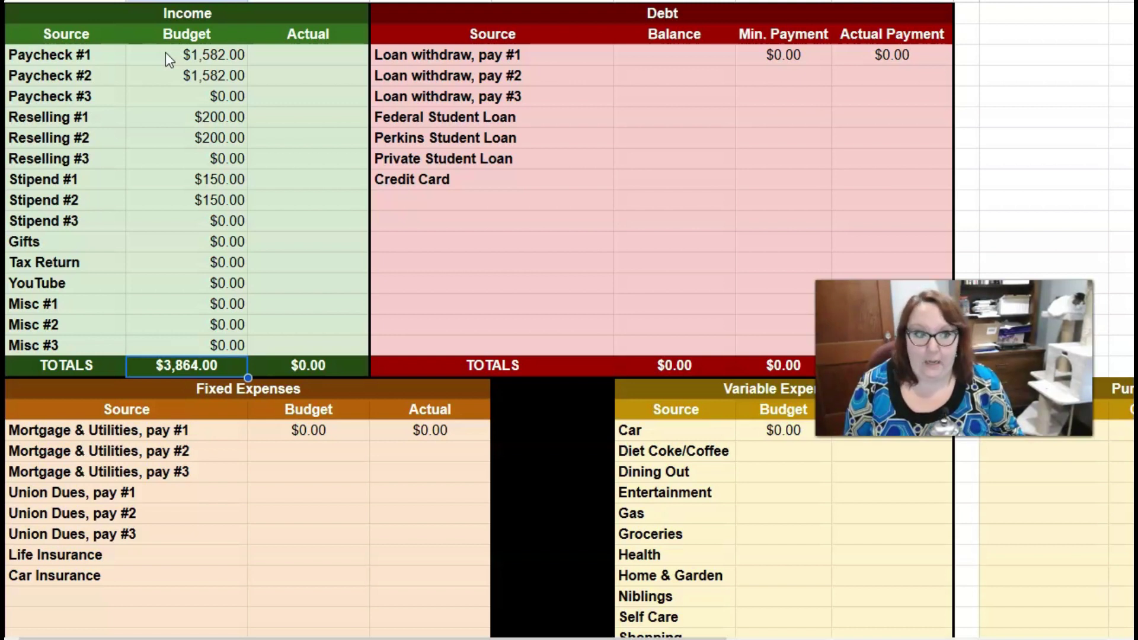
# Step: In the Debt table's Min. Payment column, enter 261 for Loan withdraw pay #1 and #2, and 0 for pay #3
pyautogui.hotkey('ctrl', 'Up')
pyautogui.press('Right')
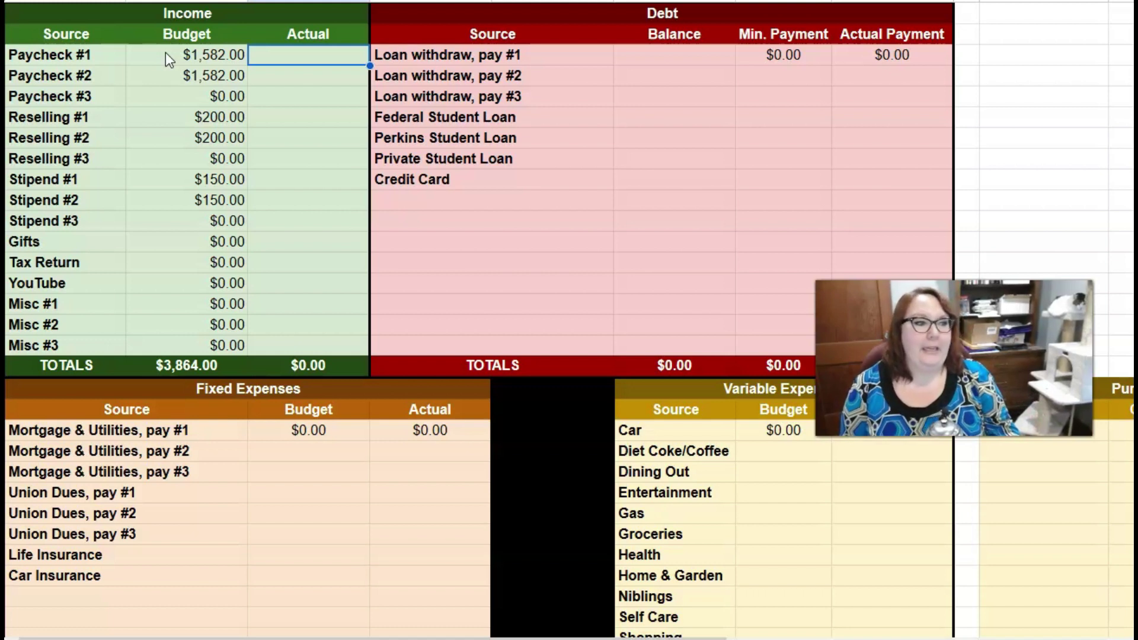
pyautogui.press('Up')
pyautogui.press('Up')
pyautogui.press('Right')
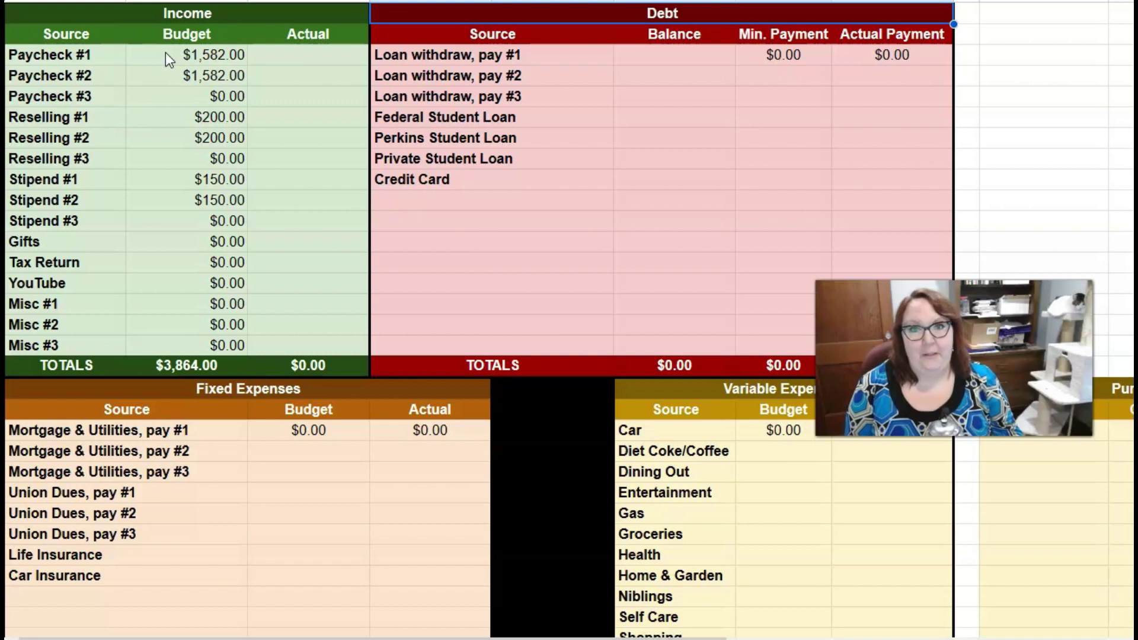
pyautogui.press('Down')
pyautogui.press('Down')
pyautogui.press('Right')
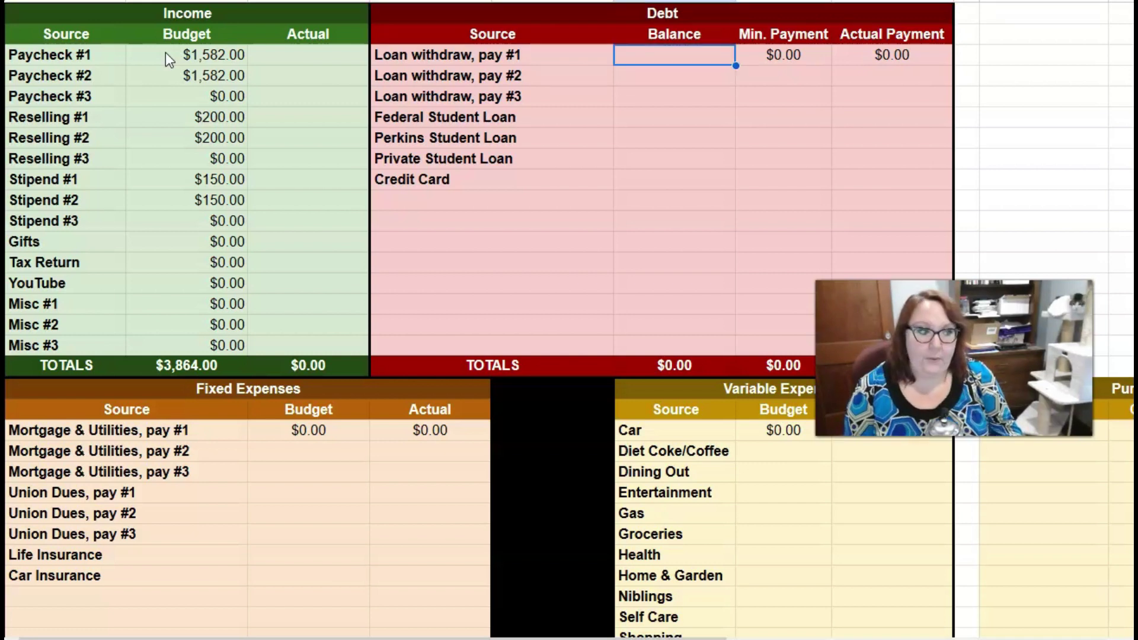
pyautogui.press('Right')
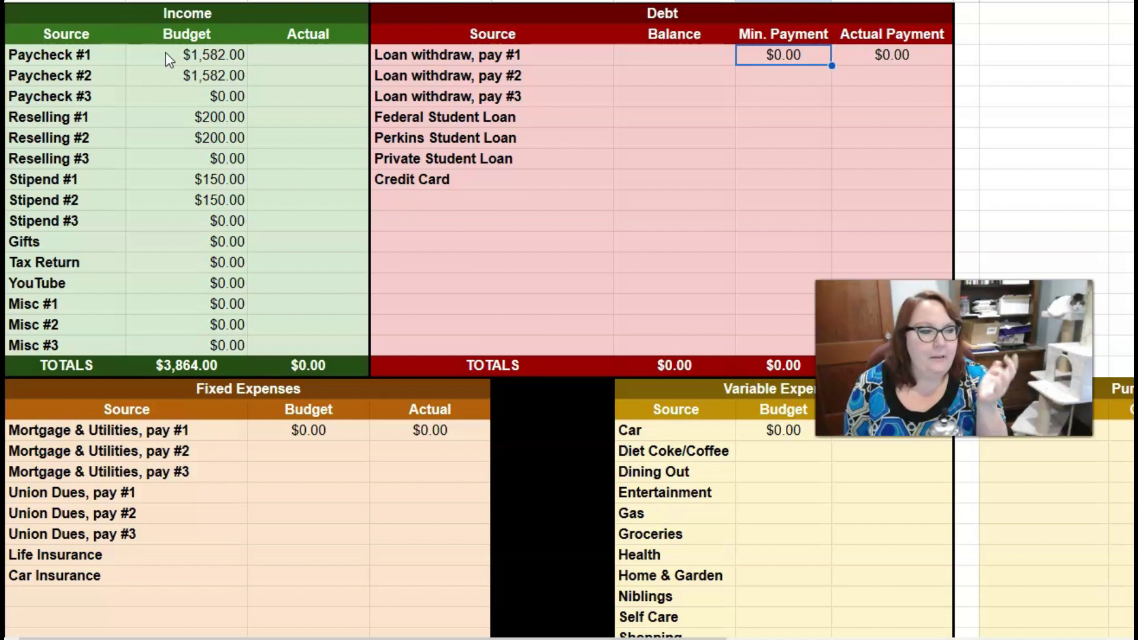
pyautogui.write('261')
pyautogui.press('Return')
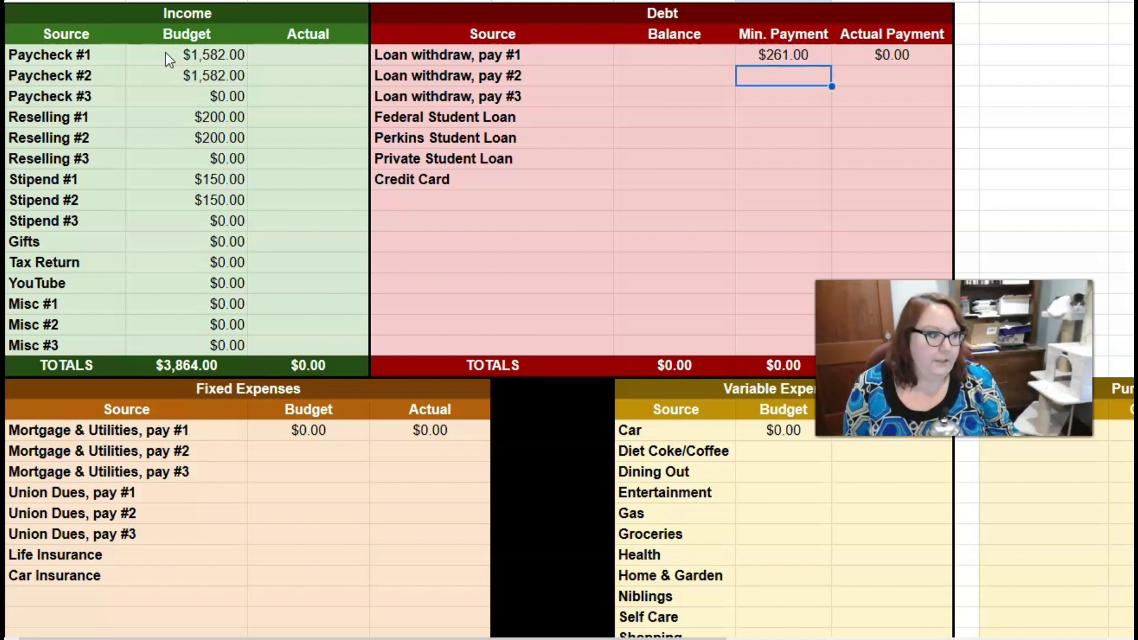
pyautogui.write('261')
pyautogui.press('Return')
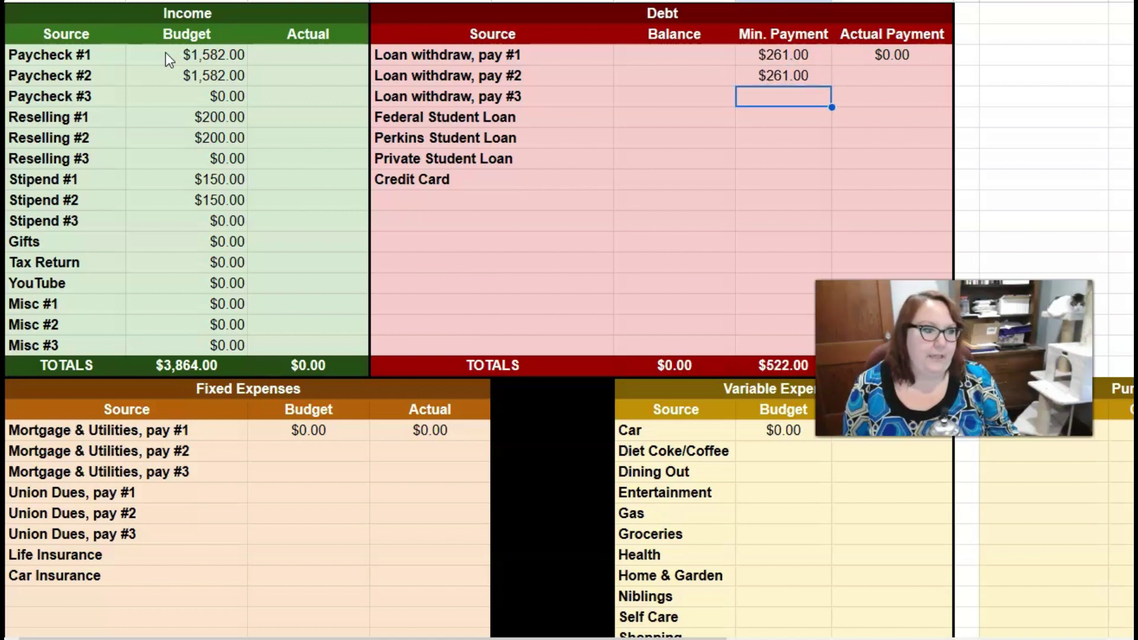
pyautogui.write('0')
pyautogui.press('Return')
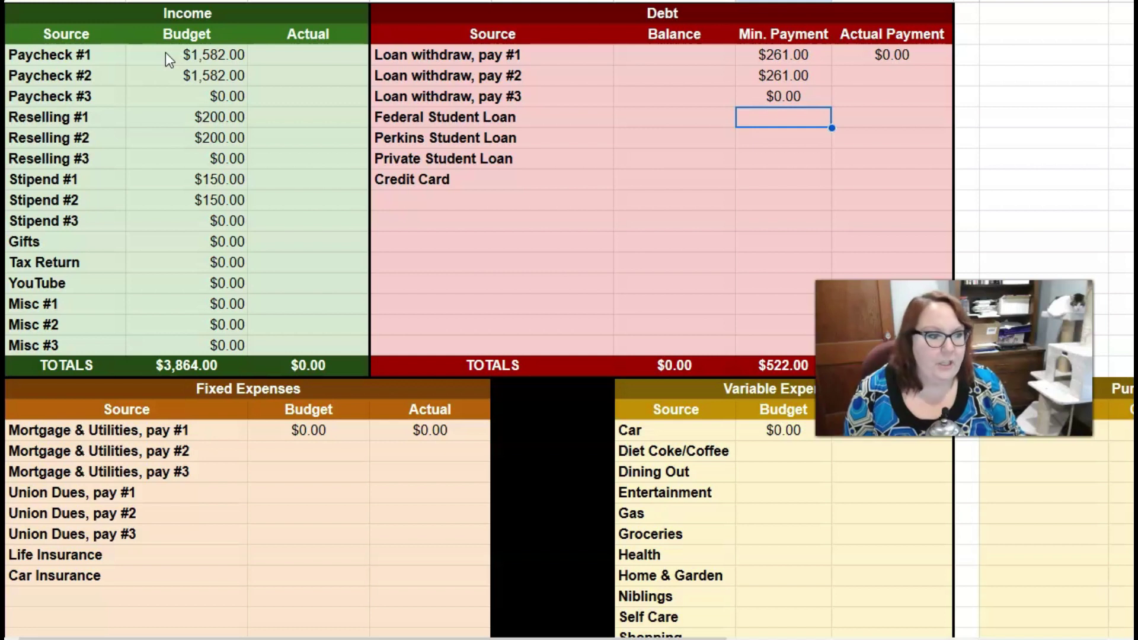
# Step: In the same Debt column, enter 0 for the Federal and Perkins Student Loans, 325 for Private Student Loan and 38 for Credit Card
pyautogui.write('0')
pyautogui.press('Return')
pyautogui.write('0')
pyautogui.press('Return')
pyautogui.write('325')
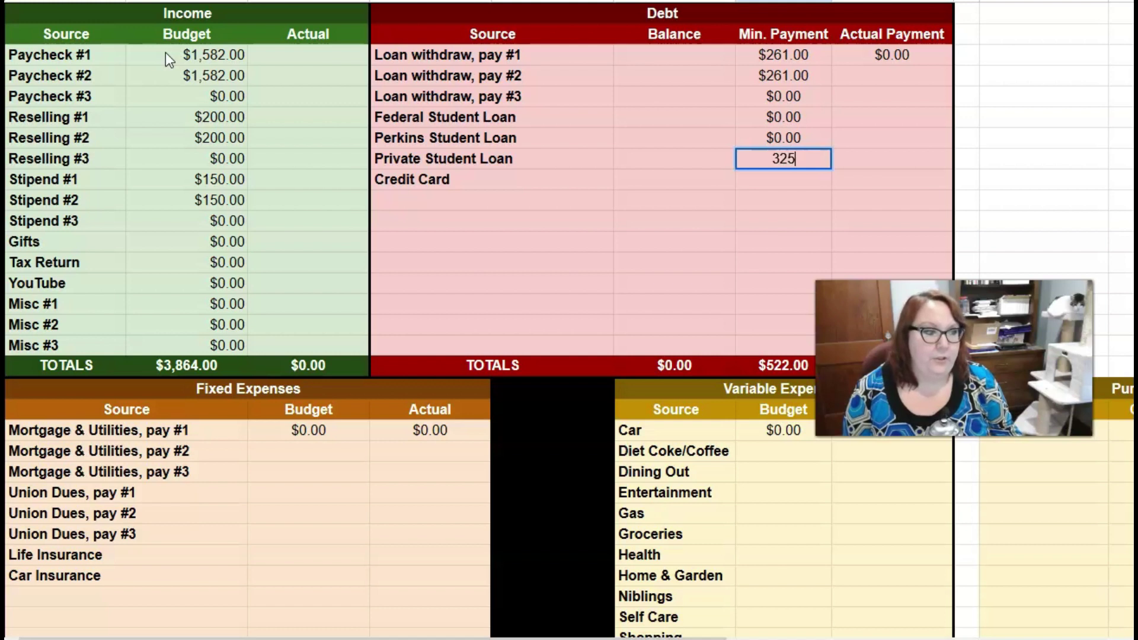
pyautogui.press('Return')
pyautogui.write('38')
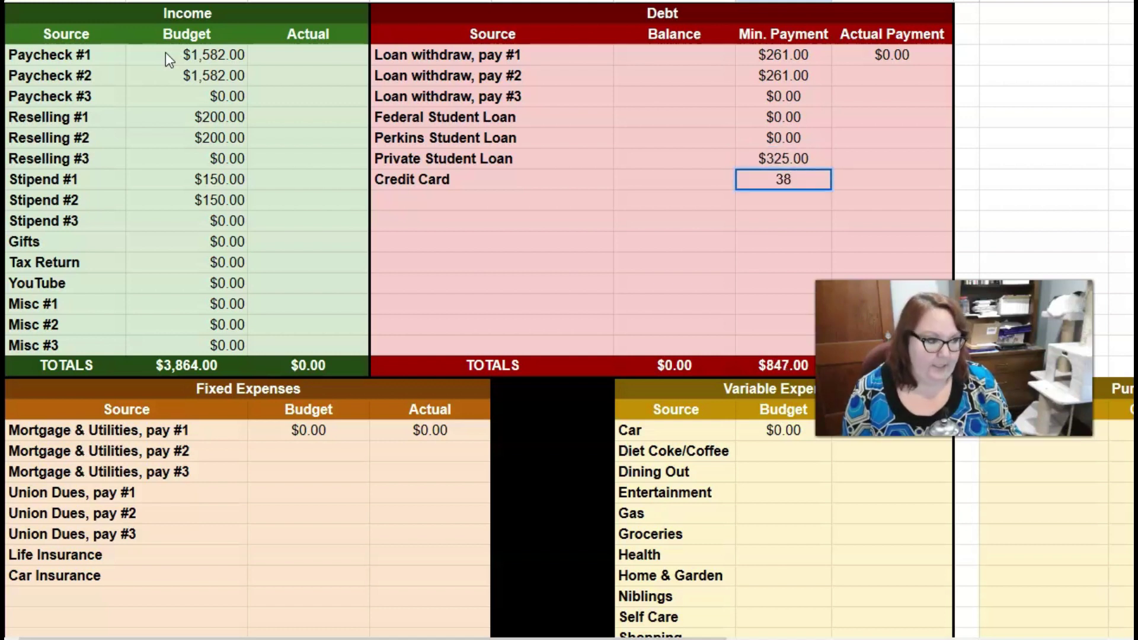
pyautogui.press('Return')
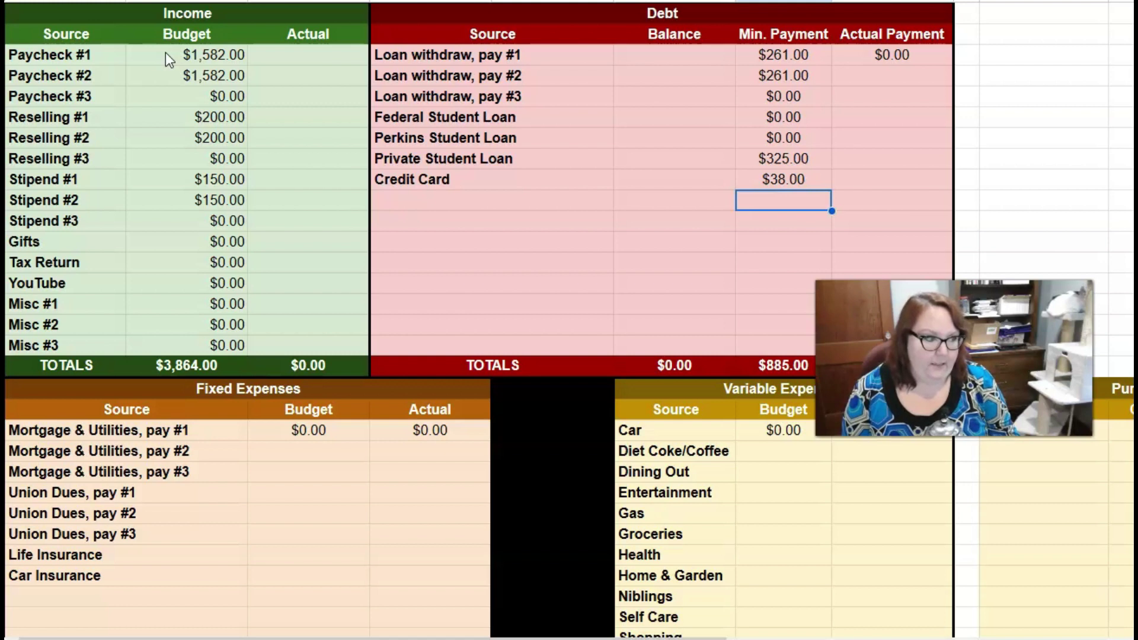
# Step: Rename the Debt table's Balance header to Min. Payment and its original Min. Payment header to Budget
pyautogui.hotkey('ctrl', 'z')
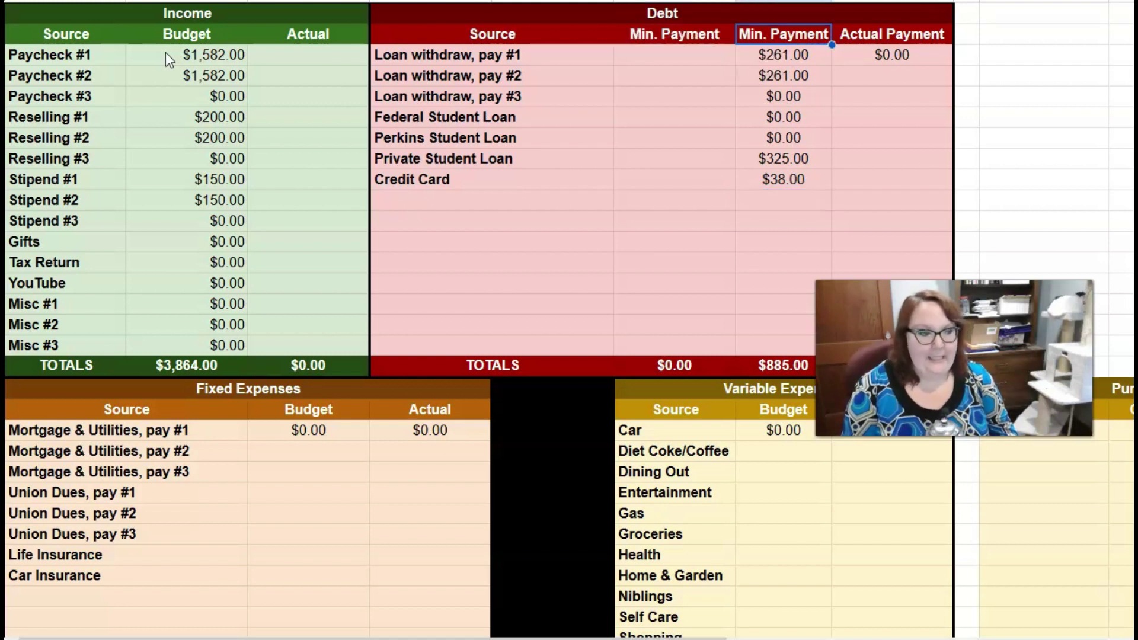
pyautogui.write('Budget')
pyautogui.press('Return')
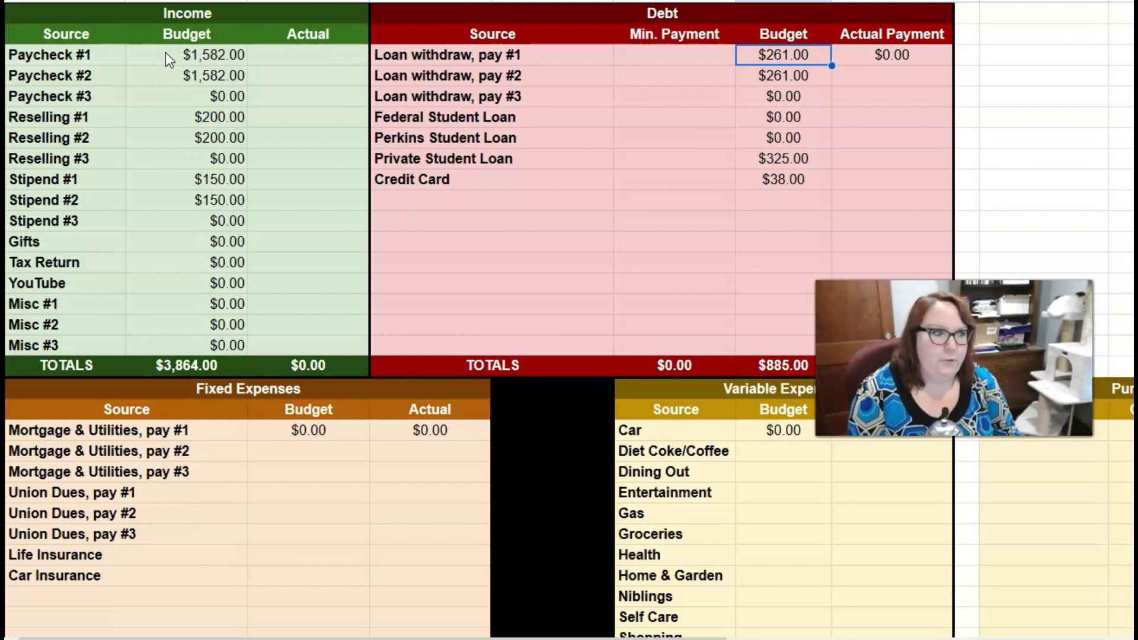
# Step: Fill the empty Debt Min. Payment column with 261 for Loan withdraw pay #1 and #2, and 0 for pay #3
pyautogui.press('Up')
pyautogui.press('Left')
pyautogui.press('Down')
pyautogui.write('261')
pyautogui.press('Return')
pyautogui.write('261')
pyautogui.press('Return')
pyautogui.write('0')
pyautogui.press('Return')
# Step: Enter minimum payments of 0 for the Federal and Perkins Student Loans, 325 for Private Student Loan and 38 for Credit Card
pyautogui.write('0')
pyautogui.press('Return')
pyautogui.write('0')
pyautogui.press('Return')
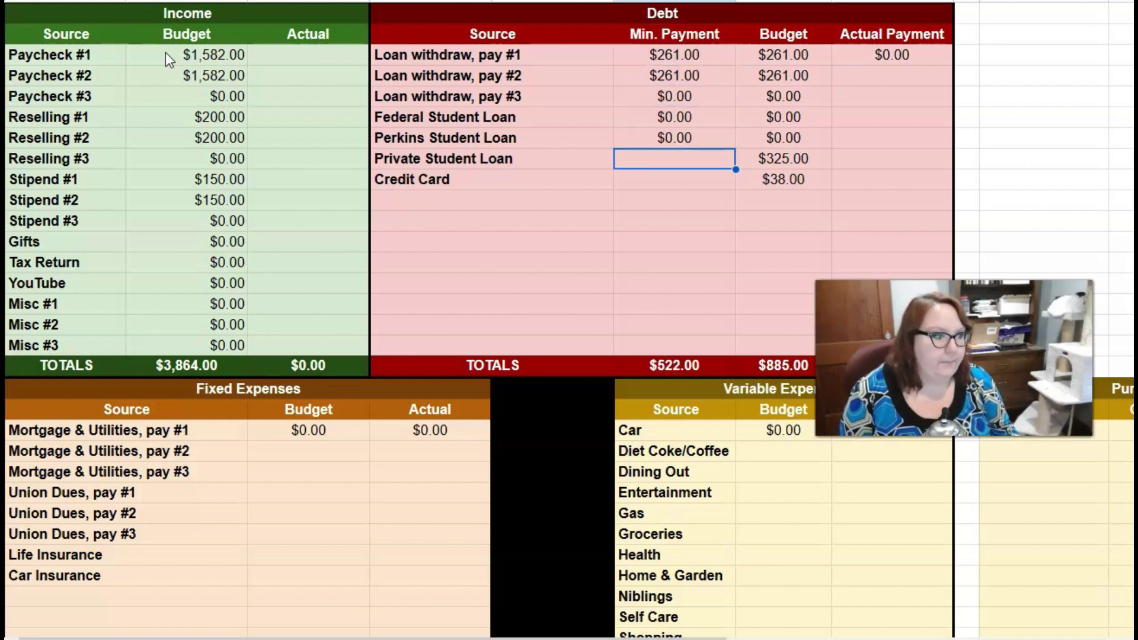
pyautogui.write('325')
pyautogui.press('Return')
pyautogui.write('38')
pyautogui.click(768, 173)
# Step: Set the Debt budget to $500 for Private Student Loan and $125 for Credit Card
pyautogui.press('Up')
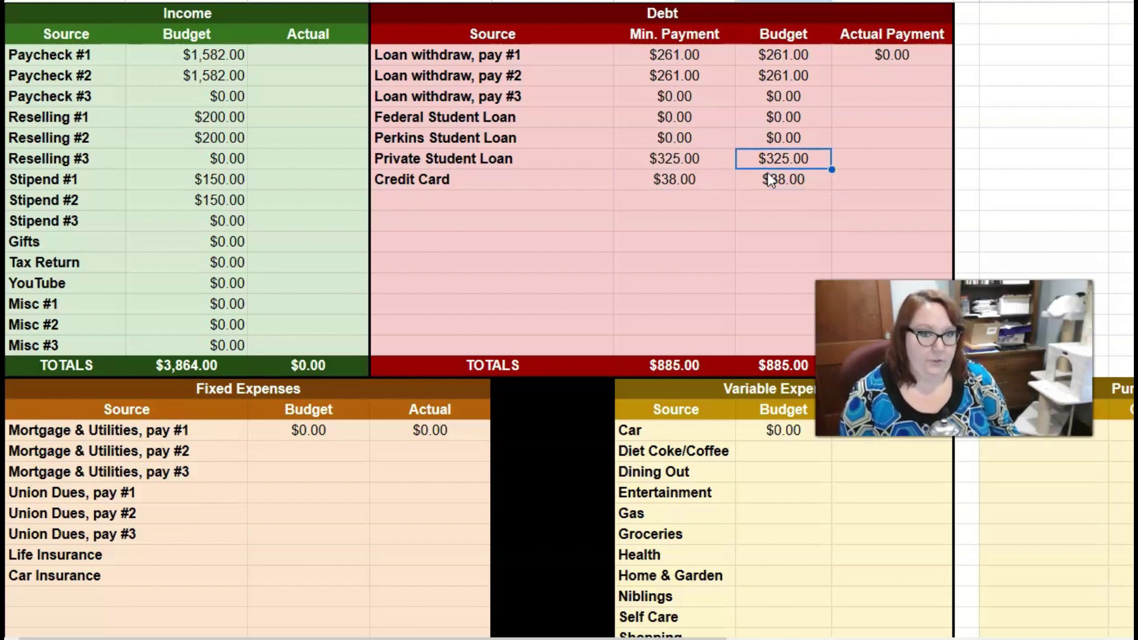
pyautogui.press('Left')
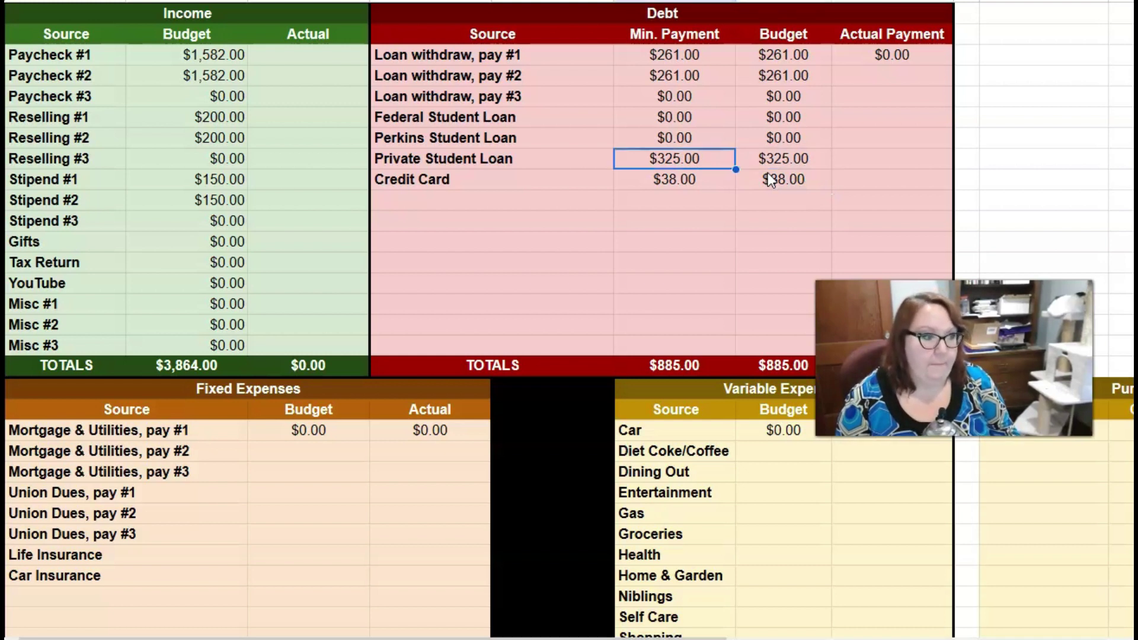
pyautogui.press('Right')
pyautogui.write('5')
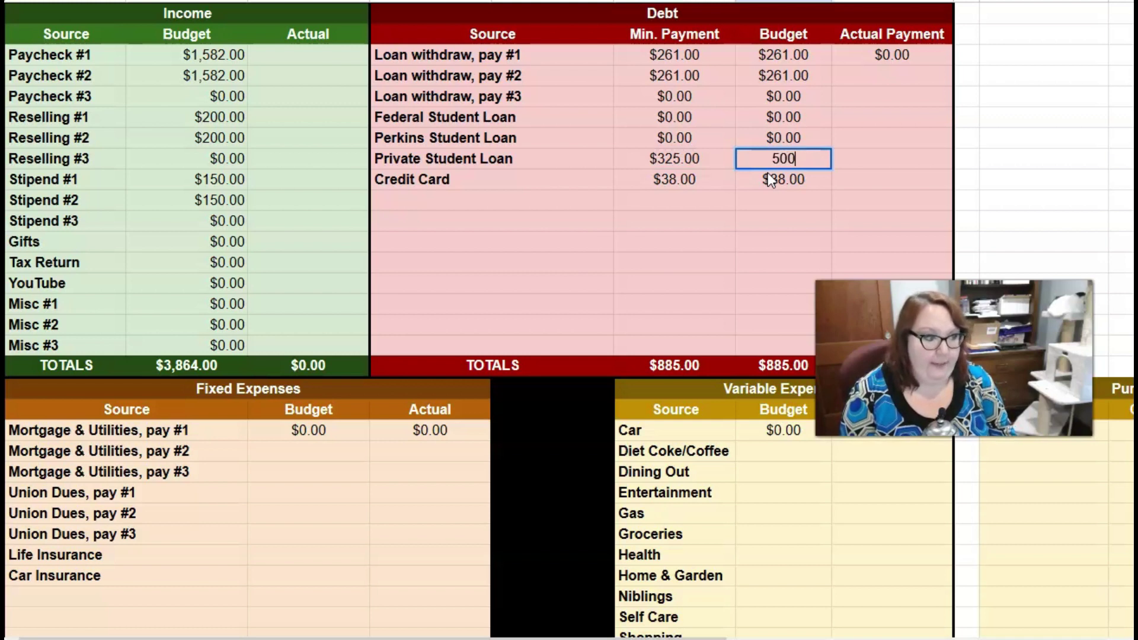
pyautogui.write('00')
pyautogui.press('Return')
pyautogui.press('Left')
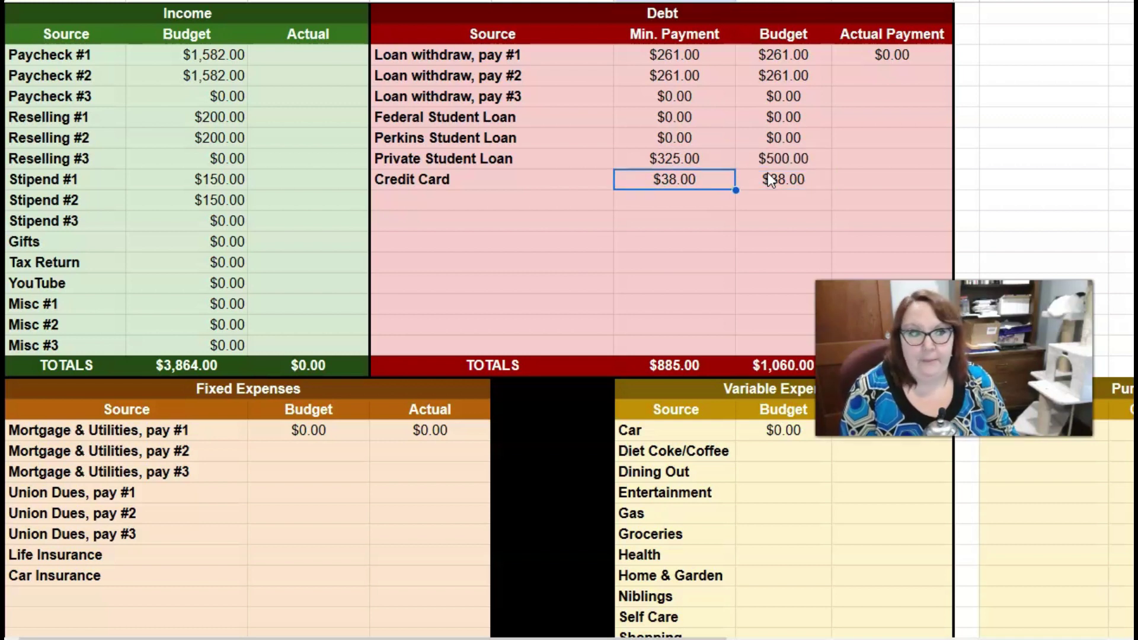
pyautogui.press('Right')
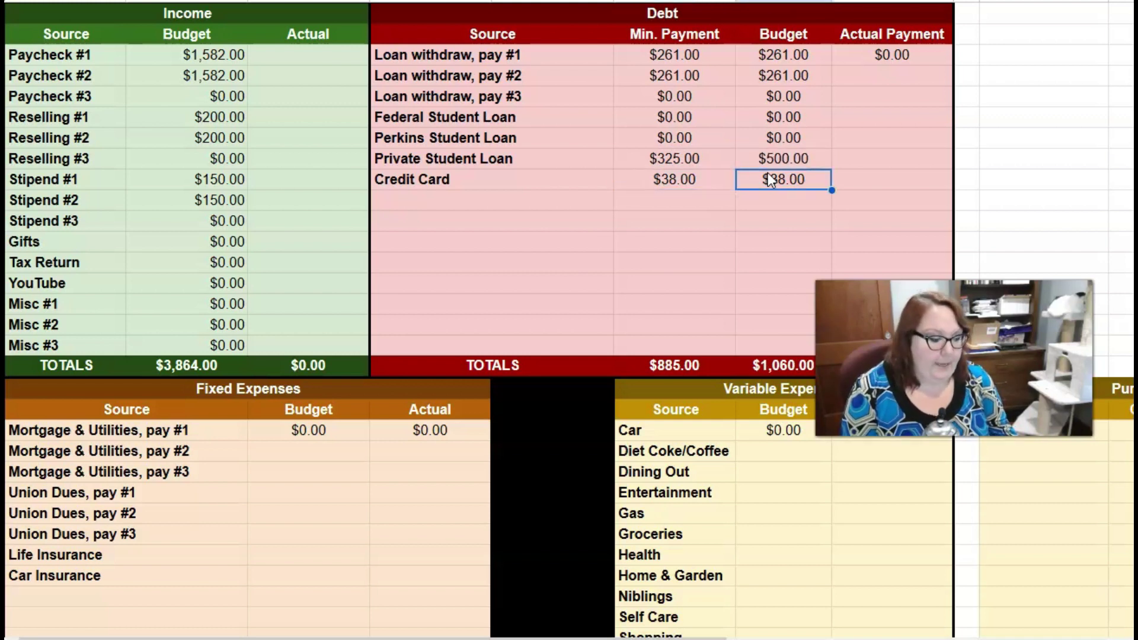
pyautogui.write('125')
pyautogui.press('Return')
# Step: Set the Fixed Expenses budget to $400 for Mortgage & Utilities pay #1 and #2, and to $0 for pay #3
pyautogui.press('Down')
pyautogui.press('Down')
pyautogui.press('Down')
pyautogui.press('Down')
pyautogui.press('Down')
pyautogui.press('Down')
pyautogui.press('Down')
pyautogui.press('Down')
pyautogui.press('Down')
pyautogui.press('Down')
pyautogui.press('Down')
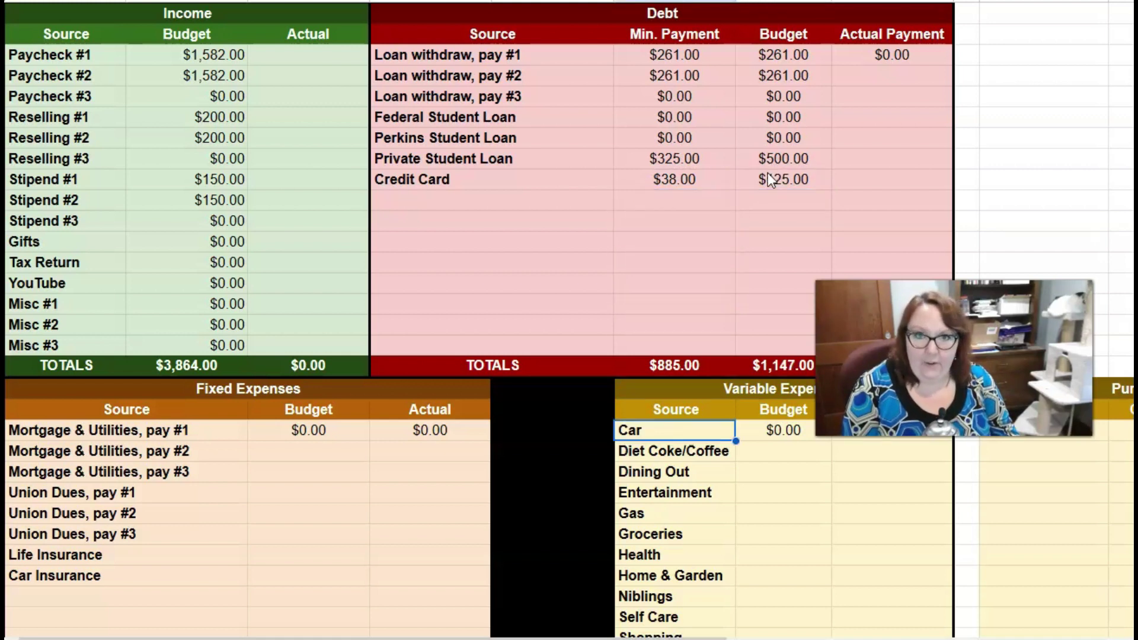
pyautogui.press('Left')
pyautogui.press('Left')
pyautogui.press('Left')
pyautogui.scroll(-5, 287, 172)
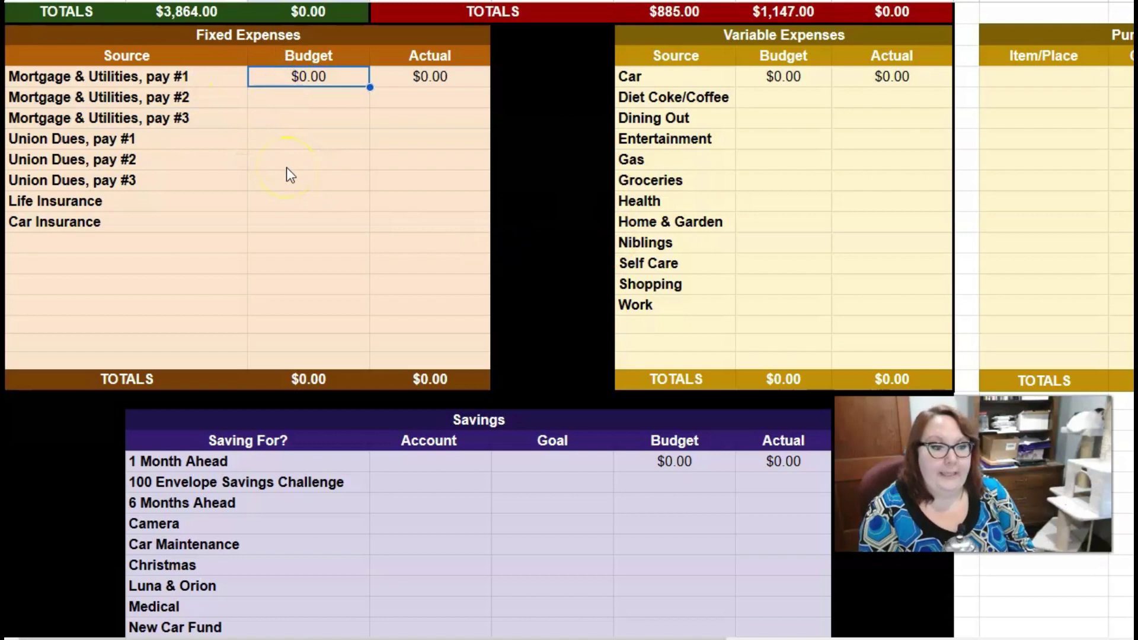
pyautogui.write('400')
pyautogui.press('Return')
pyautogui.write('400')
pyautogui.press('Return')
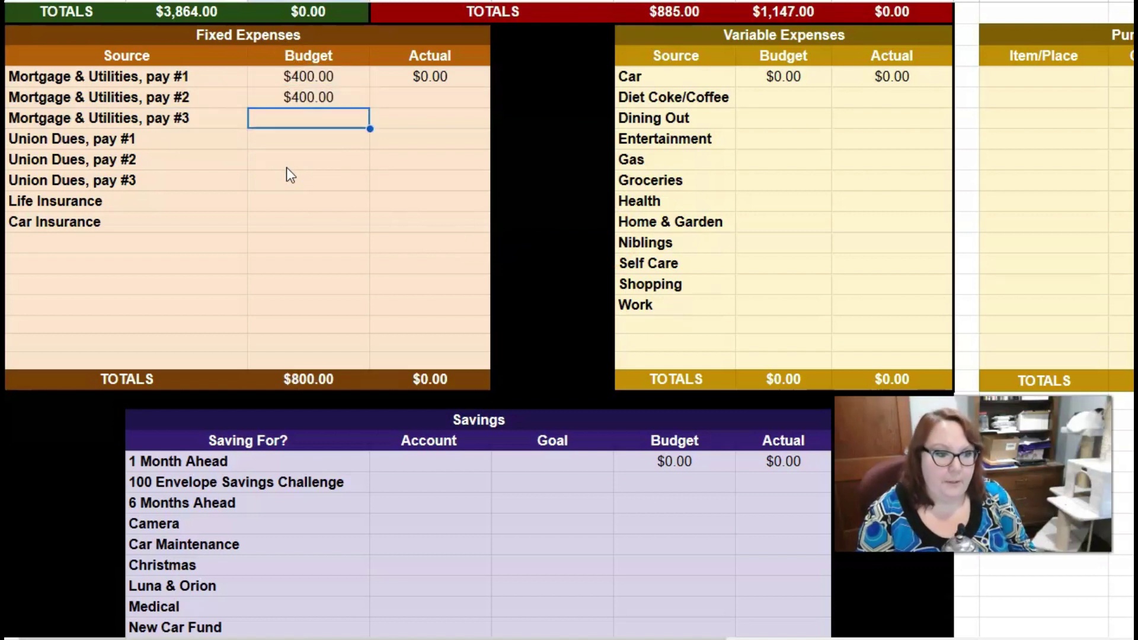
pyautogui.write('0')
pyautogui.press('Return')
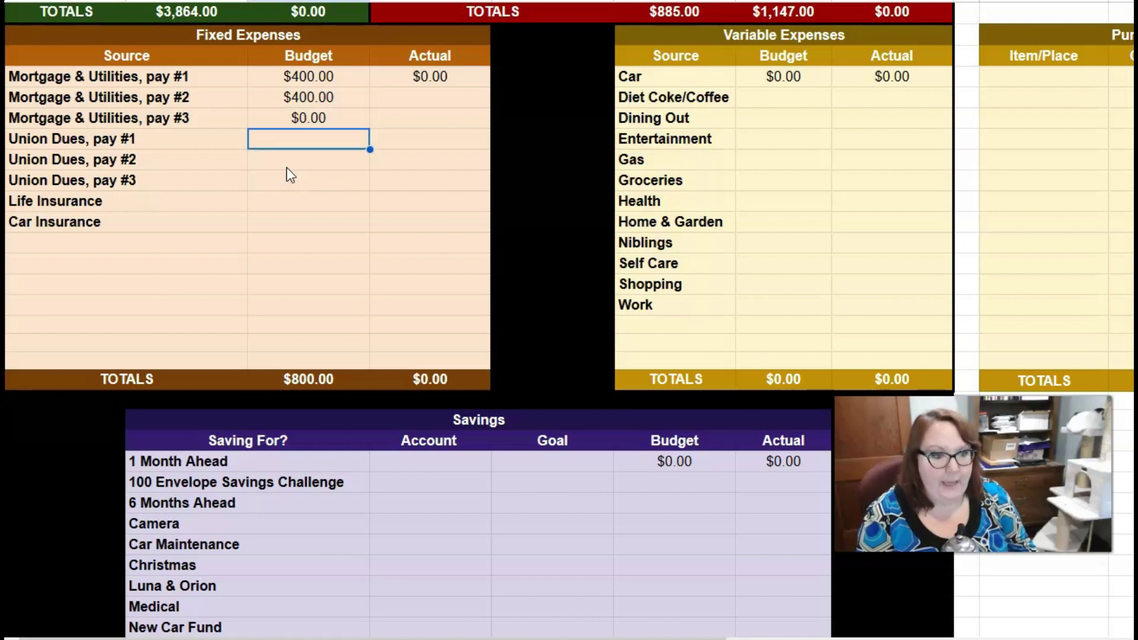
# Step: Set the Fixed Expenses budget to $55 for Union Dues pay #1 and #2, and to $0 for pay #3
pyautogui.write('55')
pyautogui.press('Return')
pyautogui.write('55')
pyautogui.press('Return')
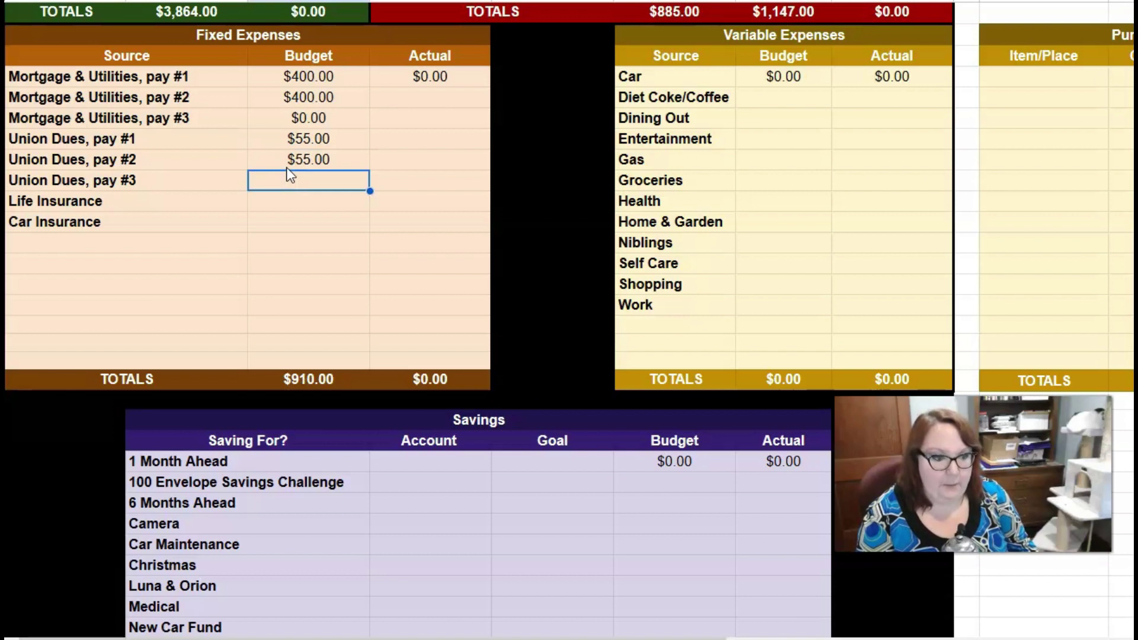
pyautogui.write('0')
pyautogui.press('Return')
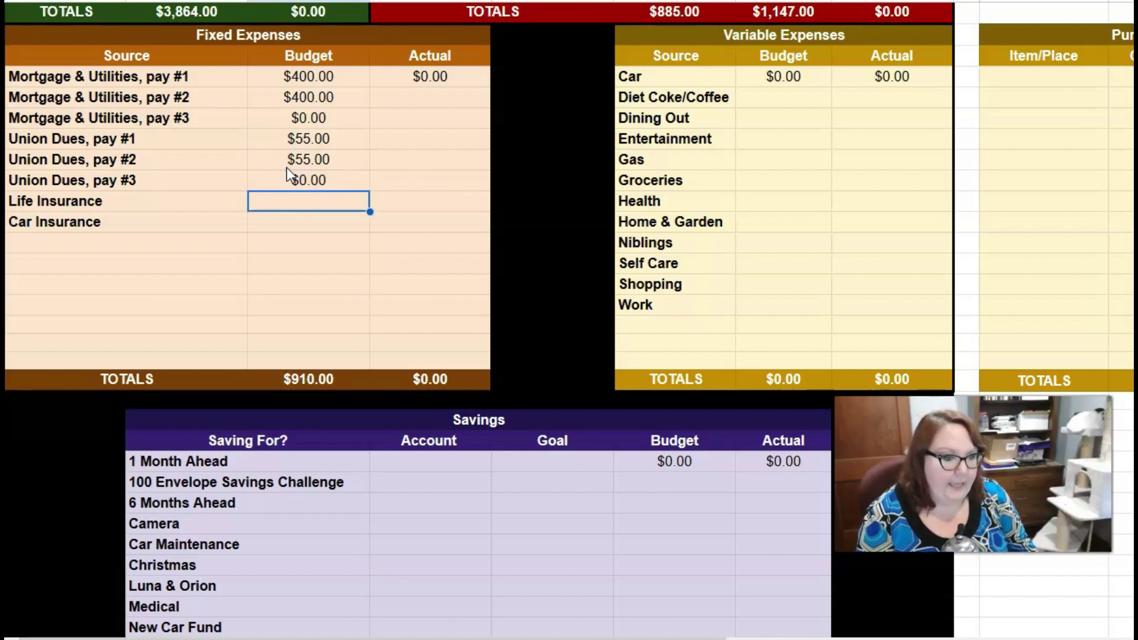
# Step: Budget $28 for Life Insurance and $69 for Car Insurance under Fixed Expenses
pyautogui.write('28')
pyautogui.press('Return')
pyautogui.write('69')
pyautogui.press('Return')
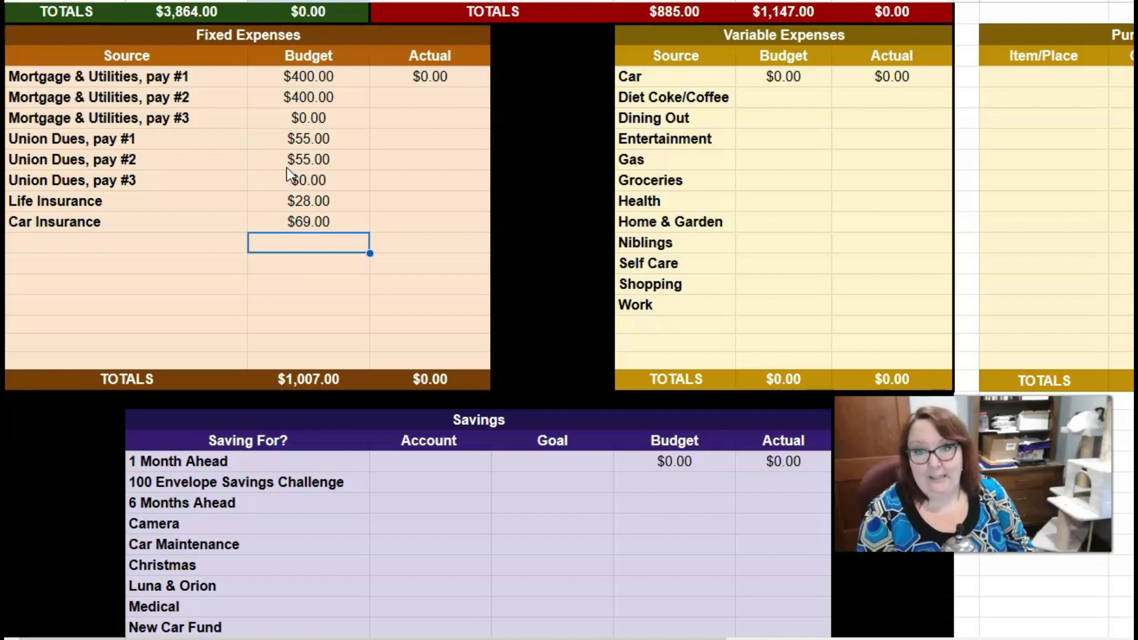
pyautogui.press('Right')
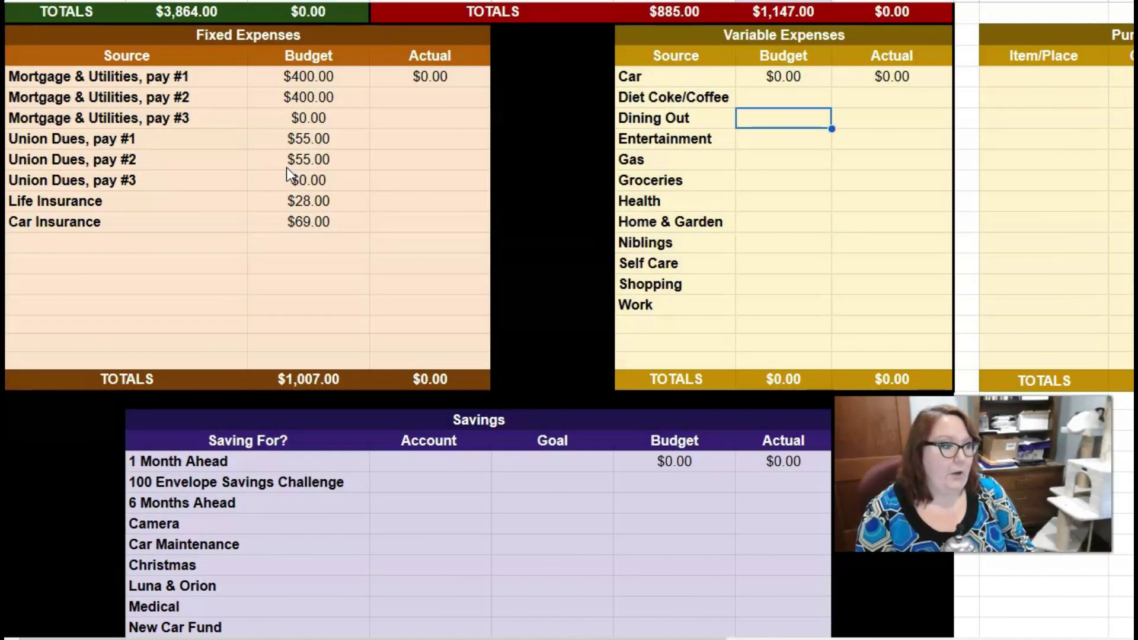
pyautogui.press('Up')
pyautogui.press('Up')
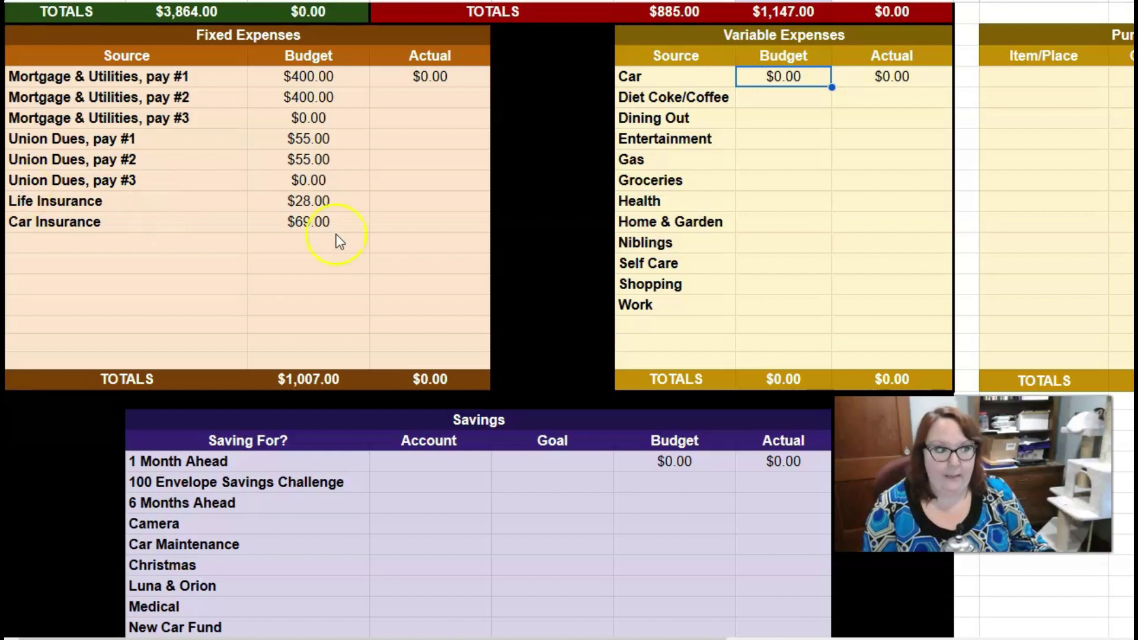
# Step: Enter the amounts 500, 50 and 25 in successive Item/Place cells of the purchases table, beginning in its second row
pyautogui.click(1000, 96)
pyautogui.write('500')
pyautogui.press('Return')
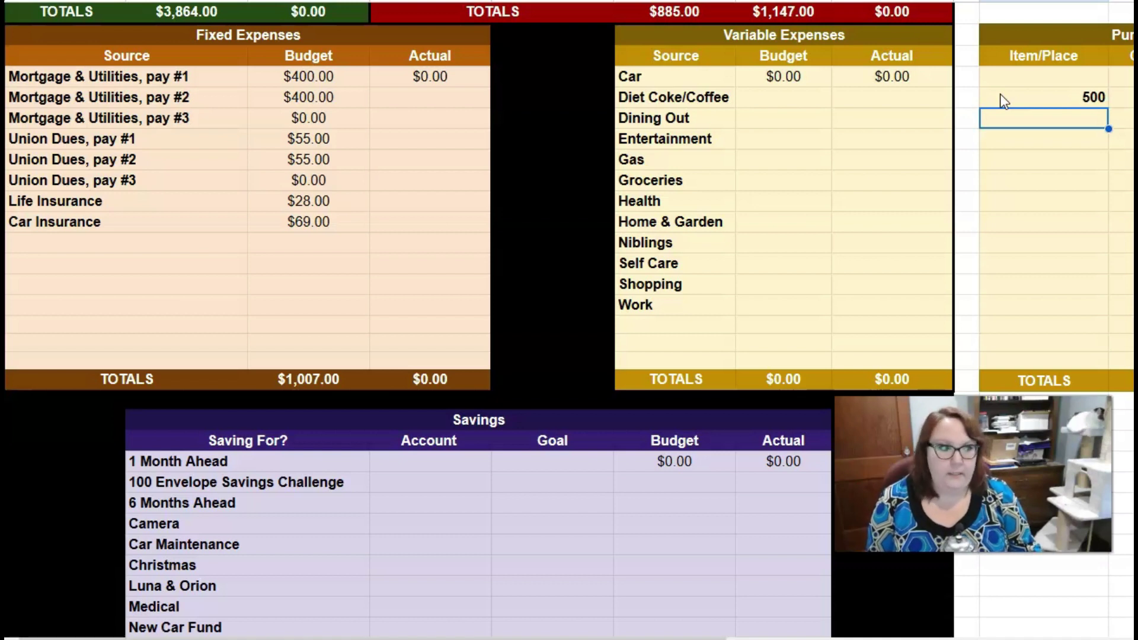
pyautogui.write('50')
pyautogui.press('Return')
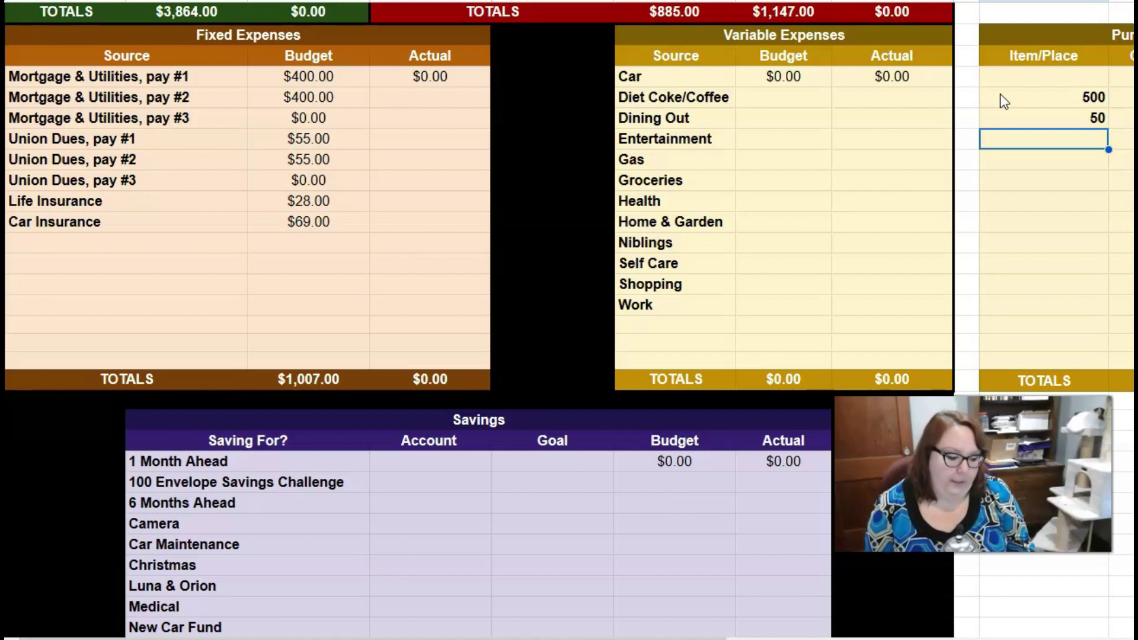
pyautogui.write('25')
pyautogui.press('Return')
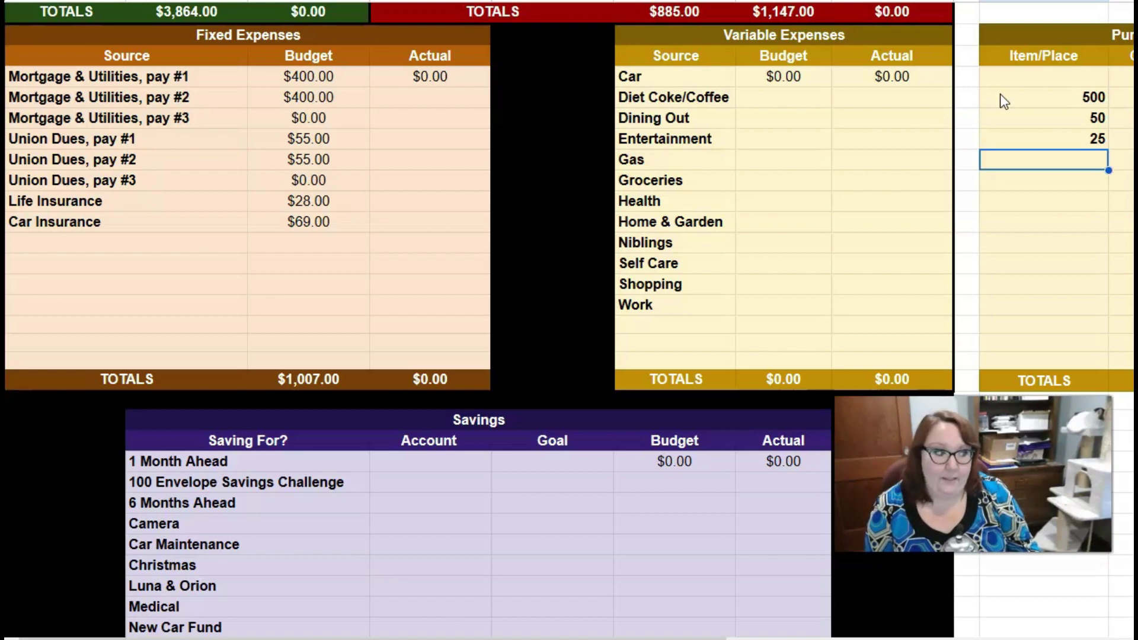
pyautogui.press('Up')
pyautogui.press('Up')
pyautogui.press('Up')
pyautogui.press('Down')
pyautogui.press('Down')
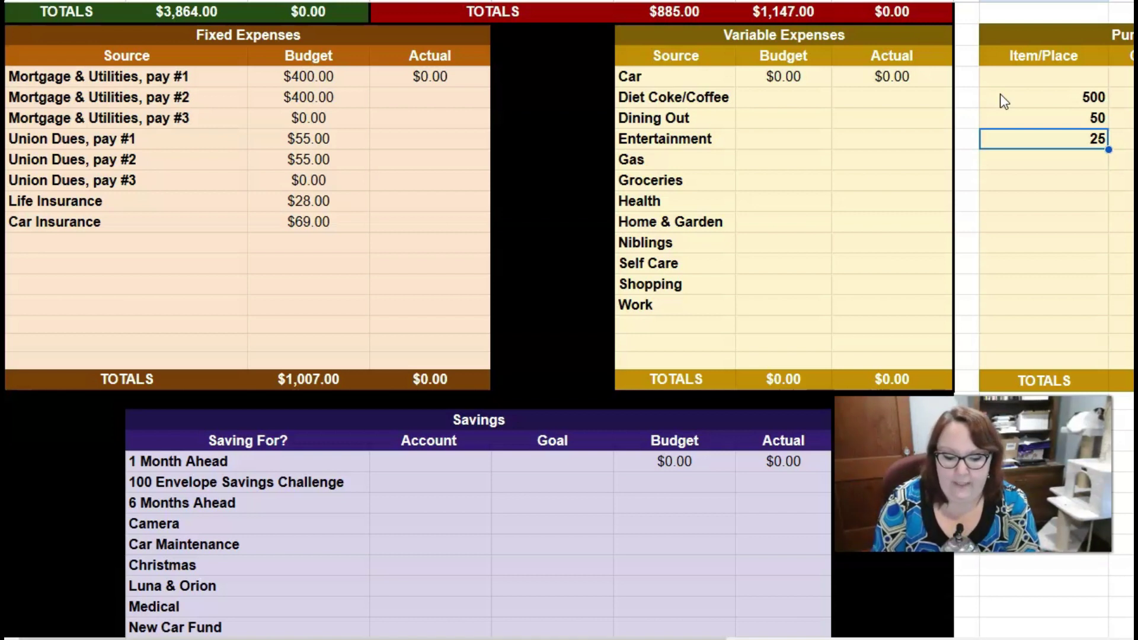
# Step: Set the Variable Expenses budget to $50 for Car and $20 for Diet Coke/Coffee
pyautogui.click(788, 77)
pyautogui.write('50')
pyautogui.press('Return')
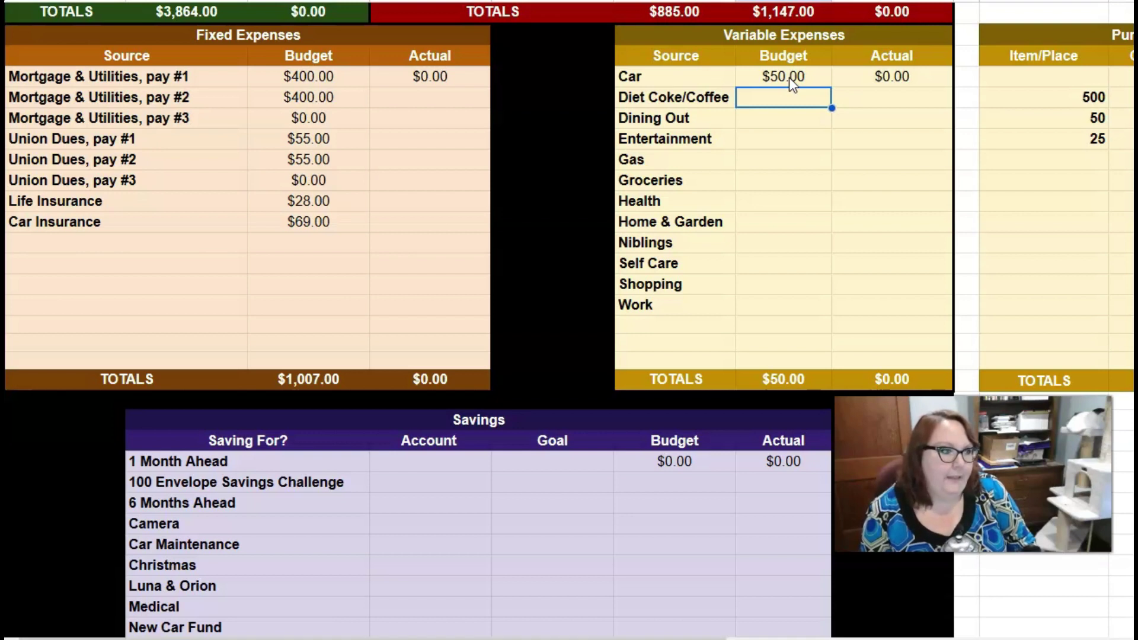
pyautogui.write('15')
pyautogui.press('Return')
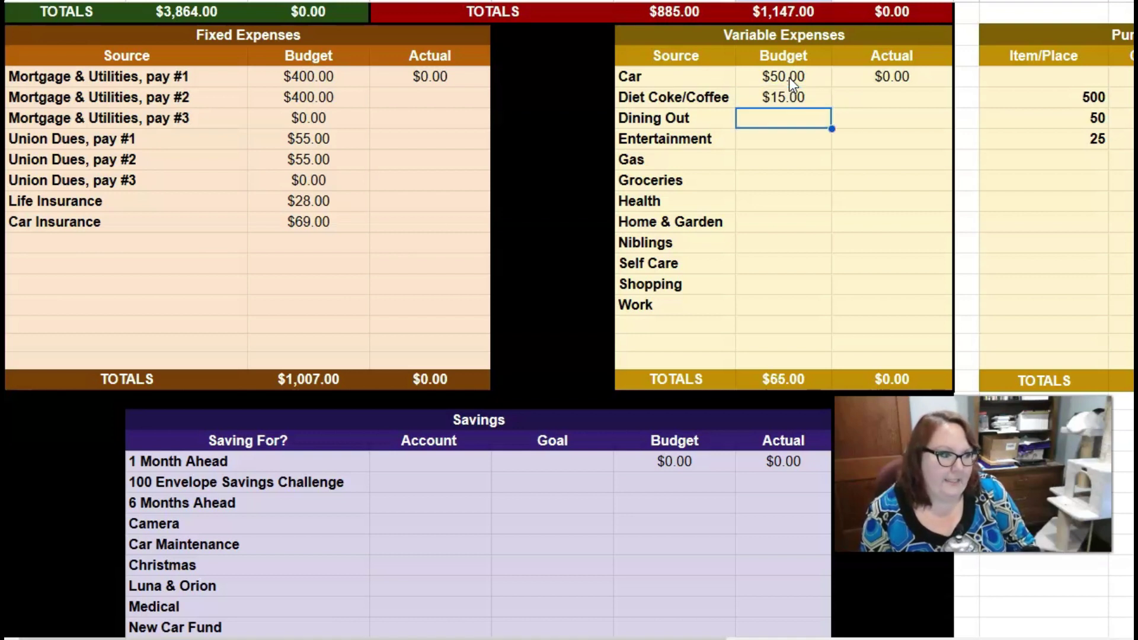
pyautogui.press('Up')
pyautogui.write('20')
pyautogui.press('Return')
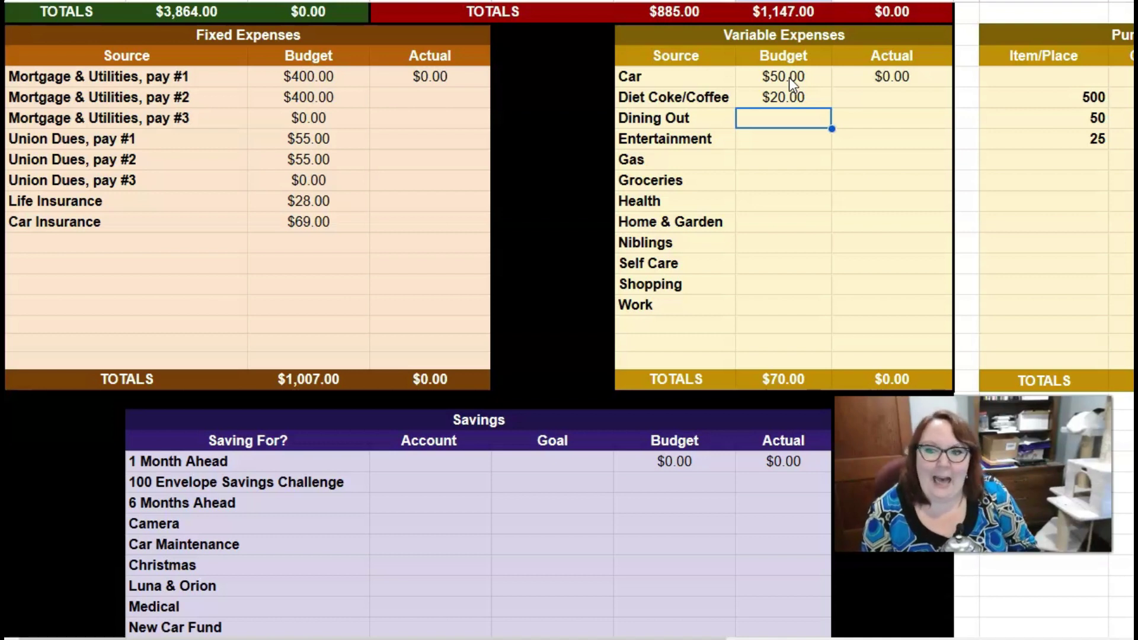
# Step: Set the Variable Expenses budget to $50 for Dining Out, $50 for Entertainment and $100 for Gas
pyautogui.write('50')
pyautogui.press('Return')
pyautogui.write('50')
pyautogui.press('Return')
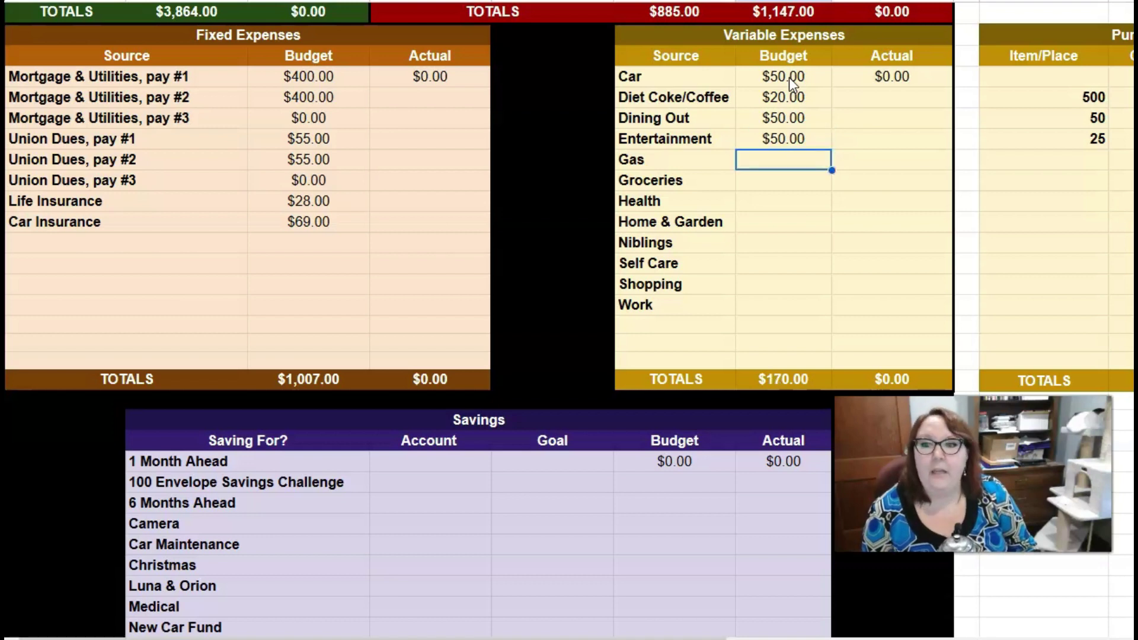
pyautogui.write('100')
pyautogui.press('Return')
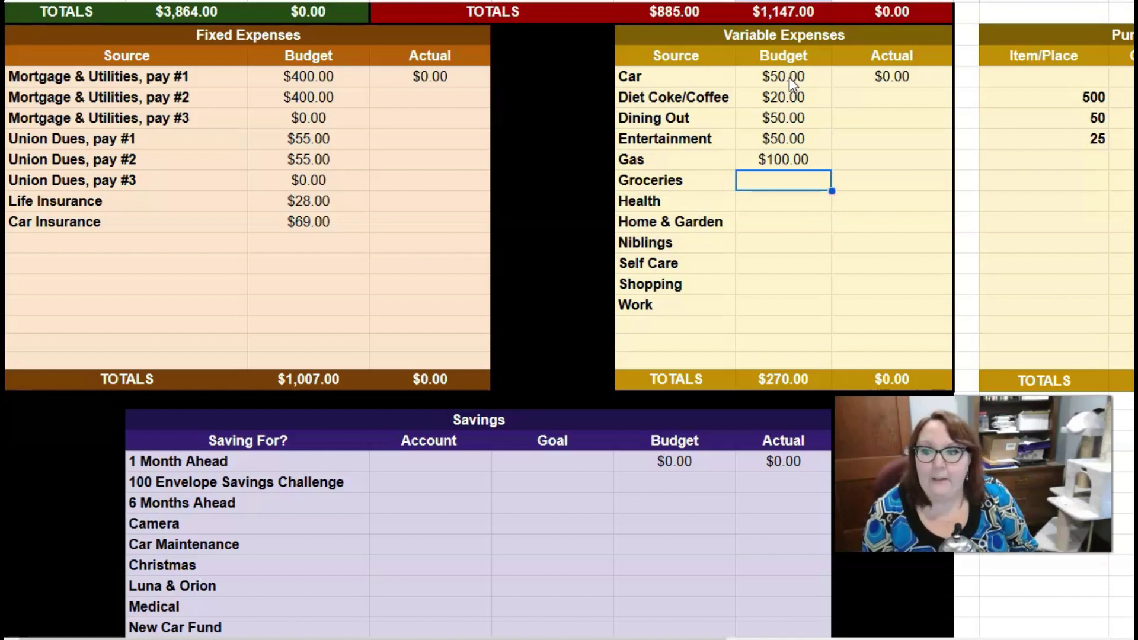
# Step: Set the Variable Expenses budget to $200 for Groceries, $50 for Health and $80 for Home & Garden
pyautogui.write('200')
pyautogui.press('Return')
pyautogui.press('Up')
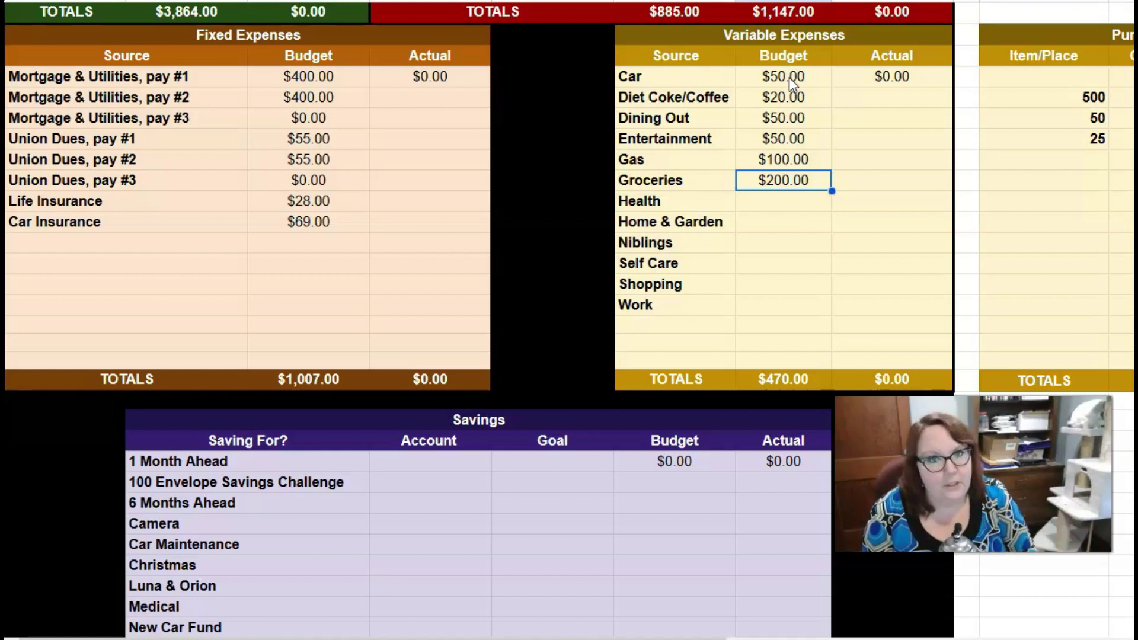
pyautogui.press('Down')
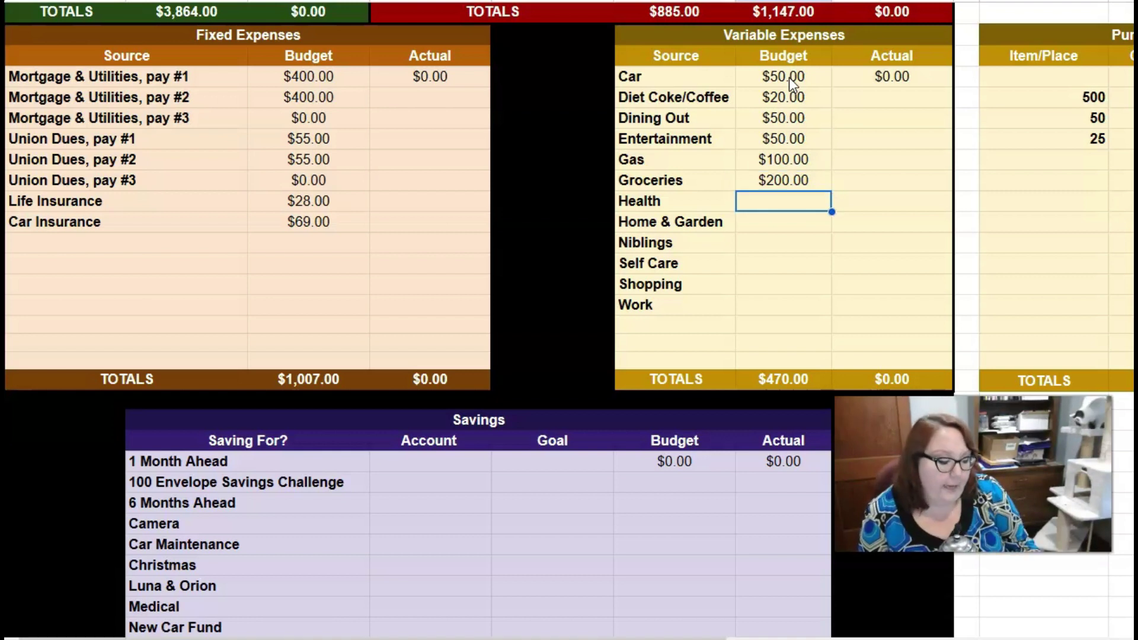
pyautogui.write('50')
pyautogui.press('Return')
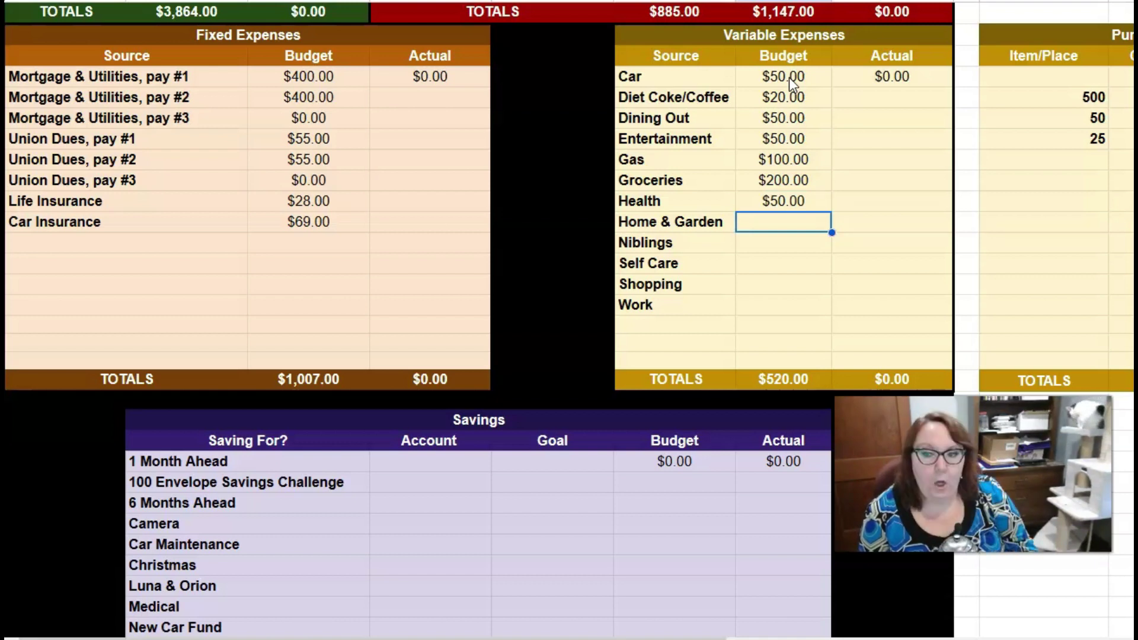
pyautogui.write('80')
pyautogui.press('Return')
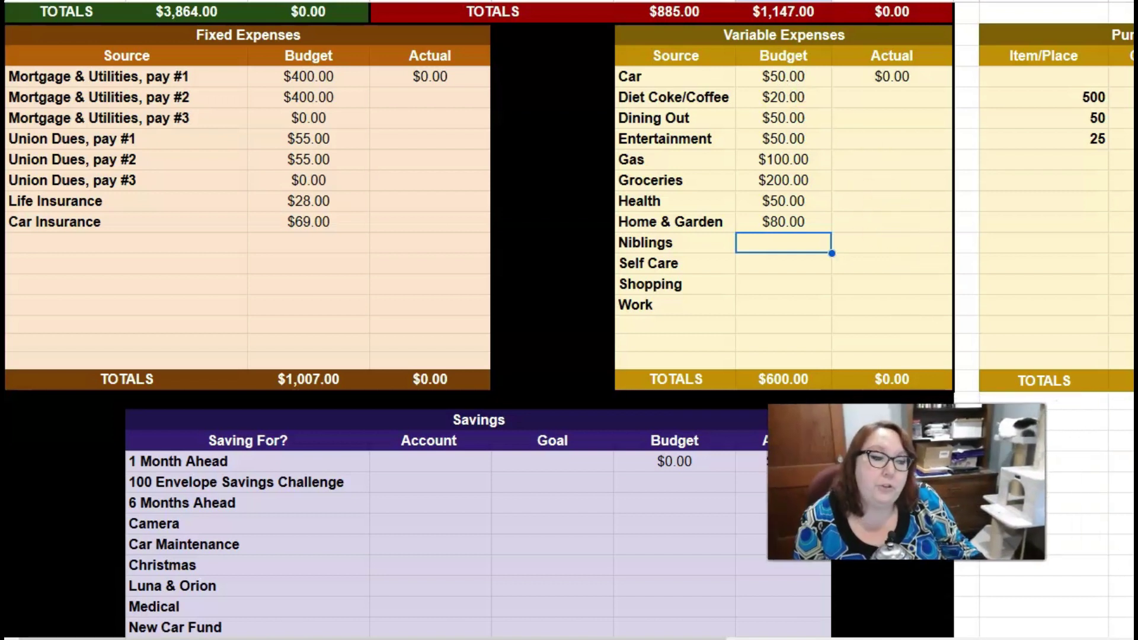
# Step: Set the Variable Expenses budget to $32 for Niblings
pyautogui.click(777, 249)
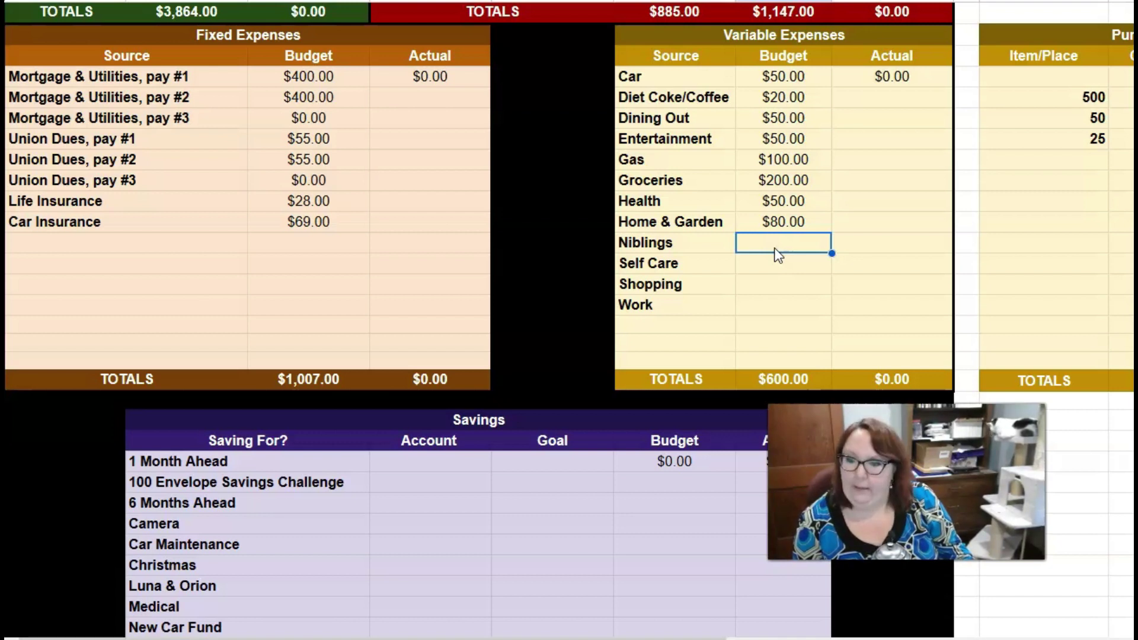
pyautogui.press('Down')
pyautogui.press('Down')
pyautogui.press('Down')
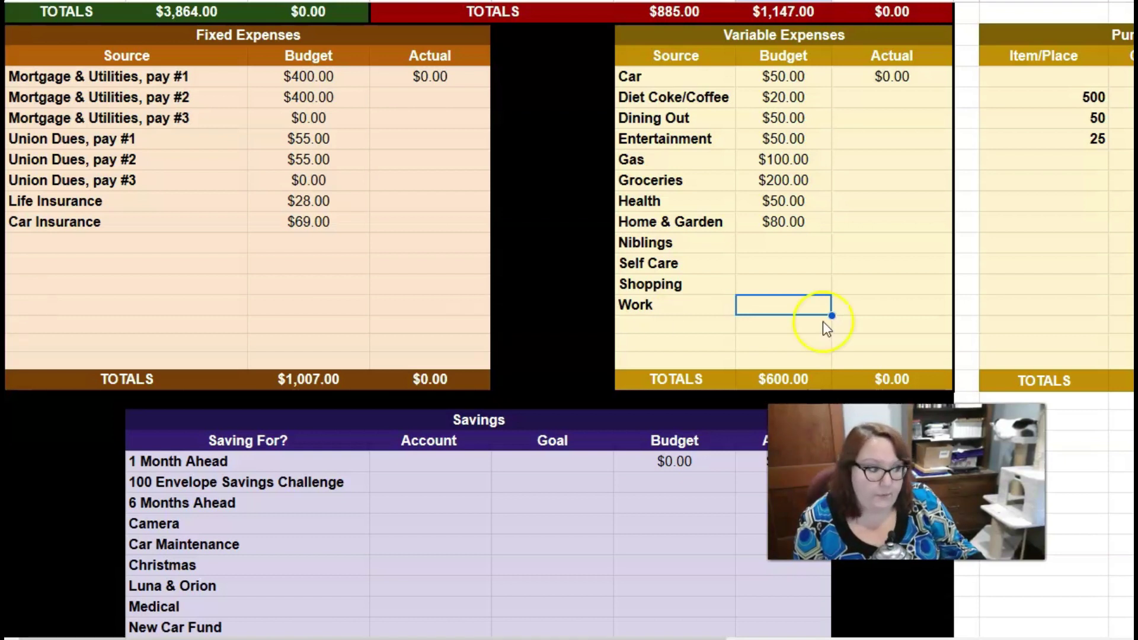
pyautogui.click(763, 224)
pyautogui.click(766, 247)
pyautogui.write('32')
pyautogui.press('Return')
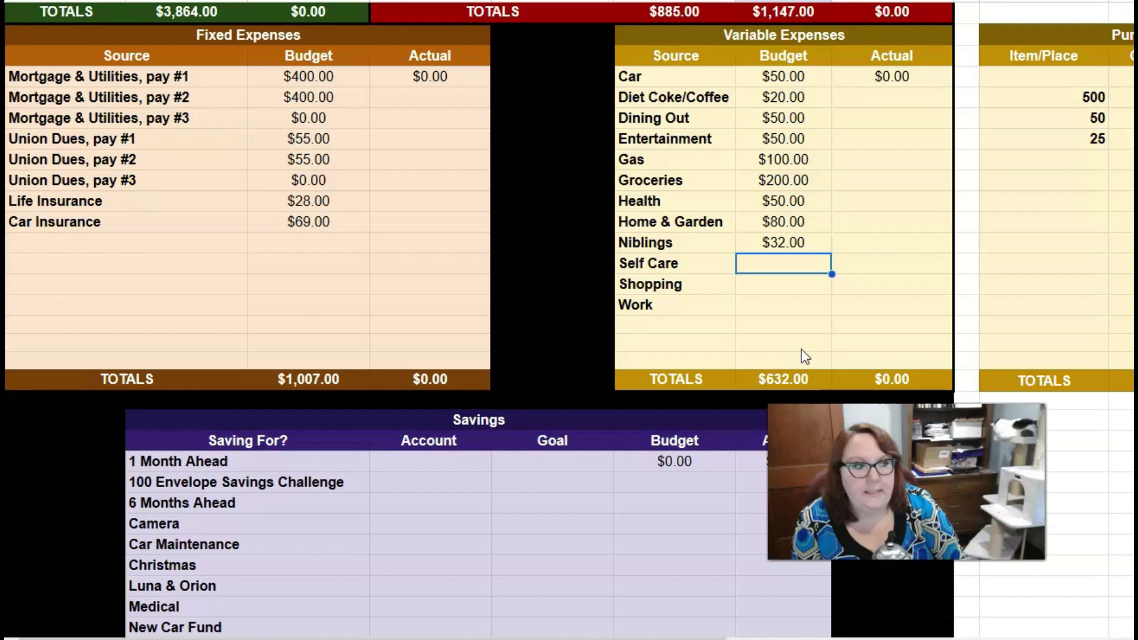
# Step: Try an Actual amount of $25 for Niblings under Variable Expenses and clear it again
pyautogui.press('Right')
pyautogui.press('Up')
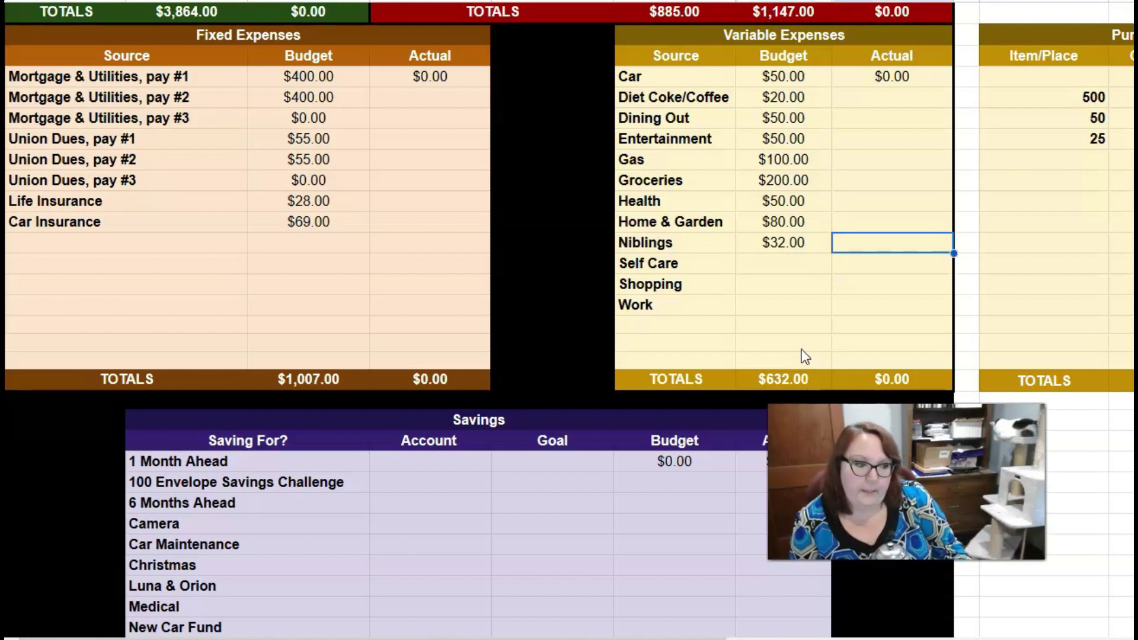
pyautogui.press('Return')
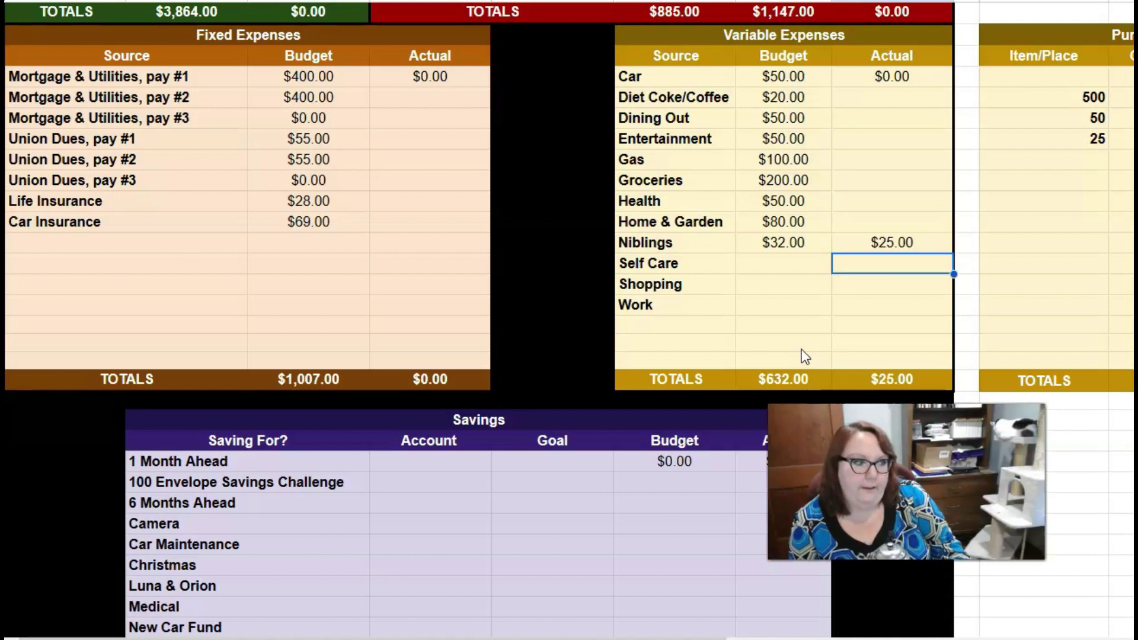
pyautogui.press('Up')
pyautogui.press('Left')
pyautogui.press('Right')
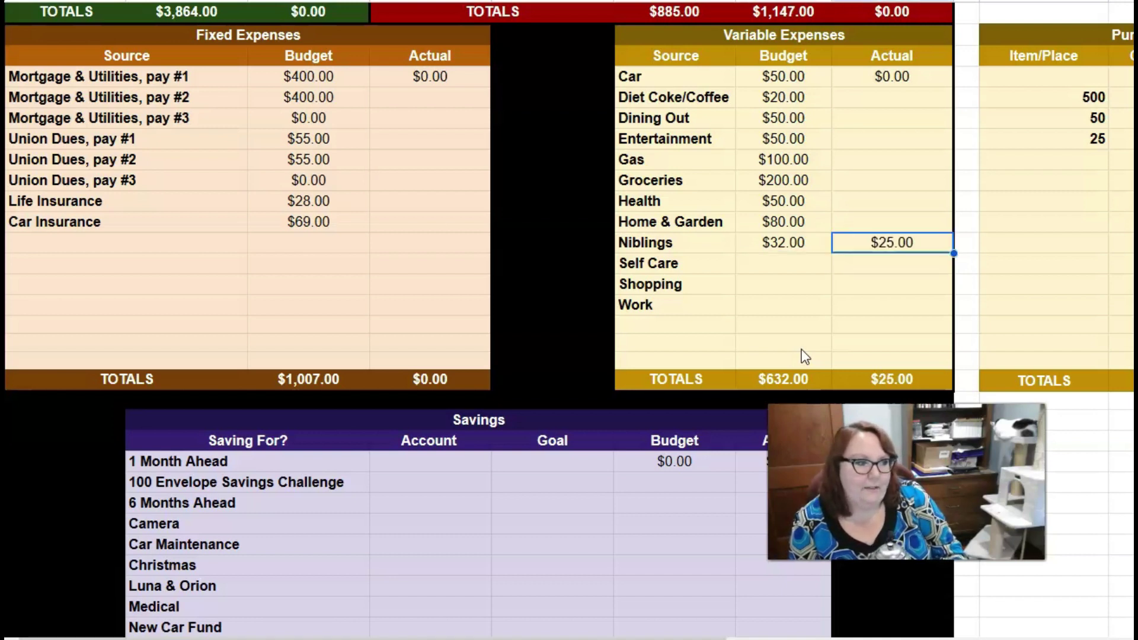
pyautogui.press('Left')
pyautogui.press('Right')
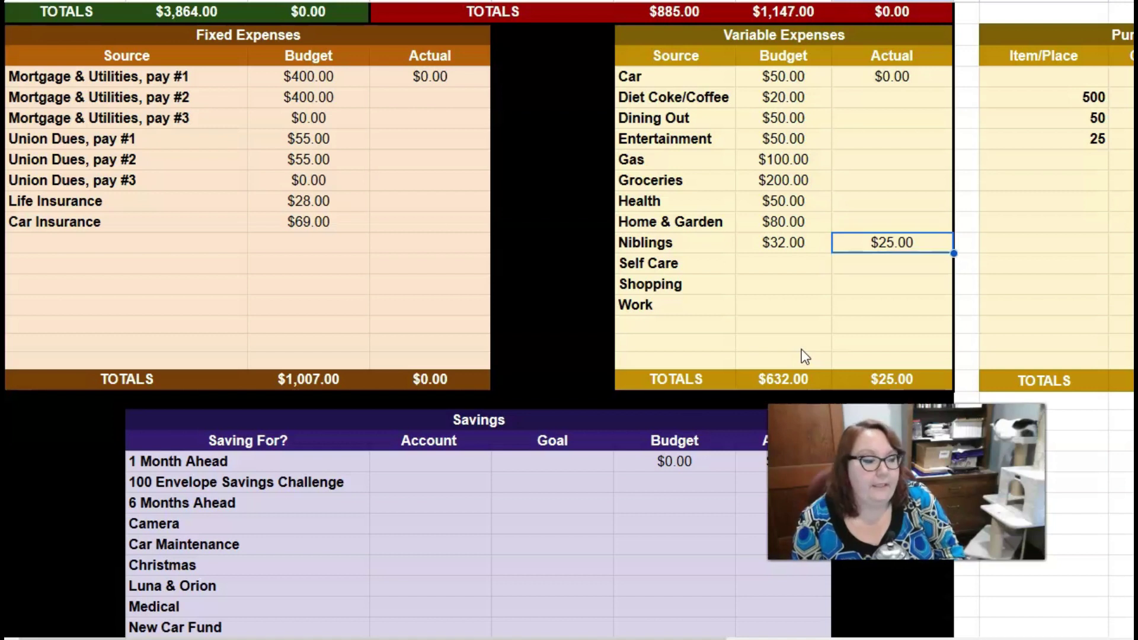
pyautogui.press('Delete')
pyautogui.press('Down')
pyautogui.press('Up')
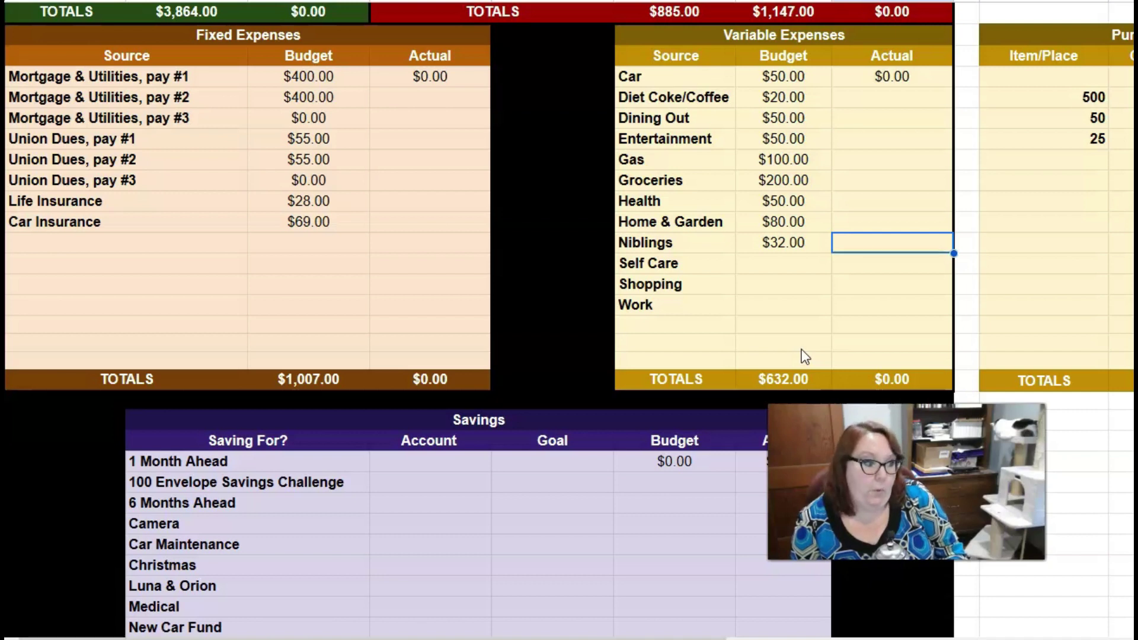
# Step: Set the Variable Expenses budget to $80 for Self Care, $40 for Shopping and $80 for Work
pyautogui.press('Left')
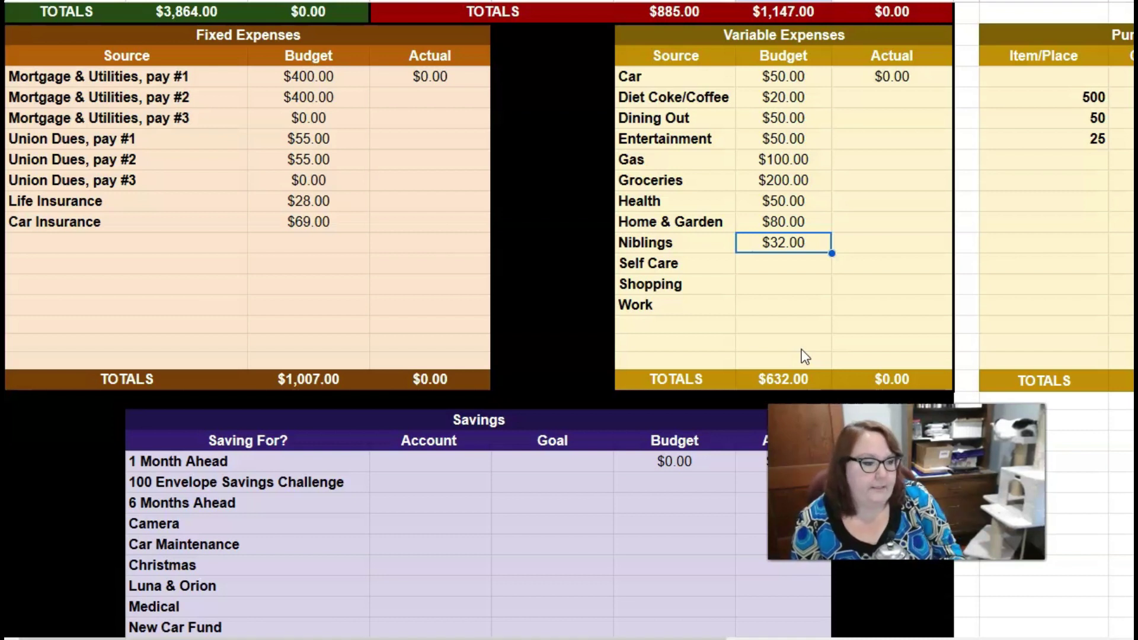
pyautogui.press('Down')
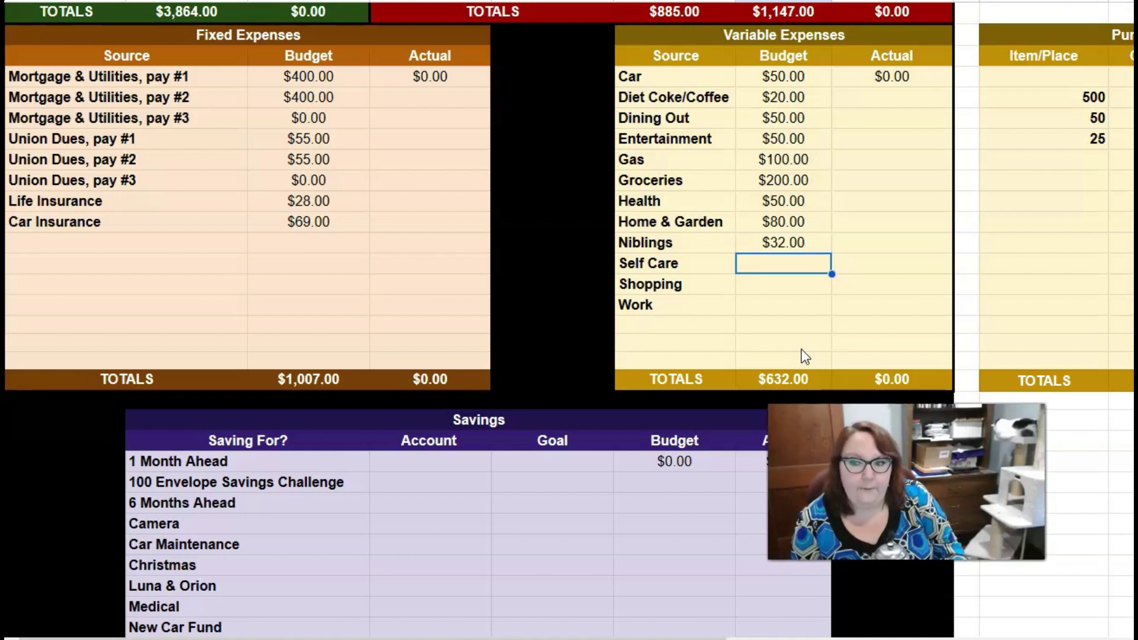
pyautogui.write('80')
pyautogui.press('Return')
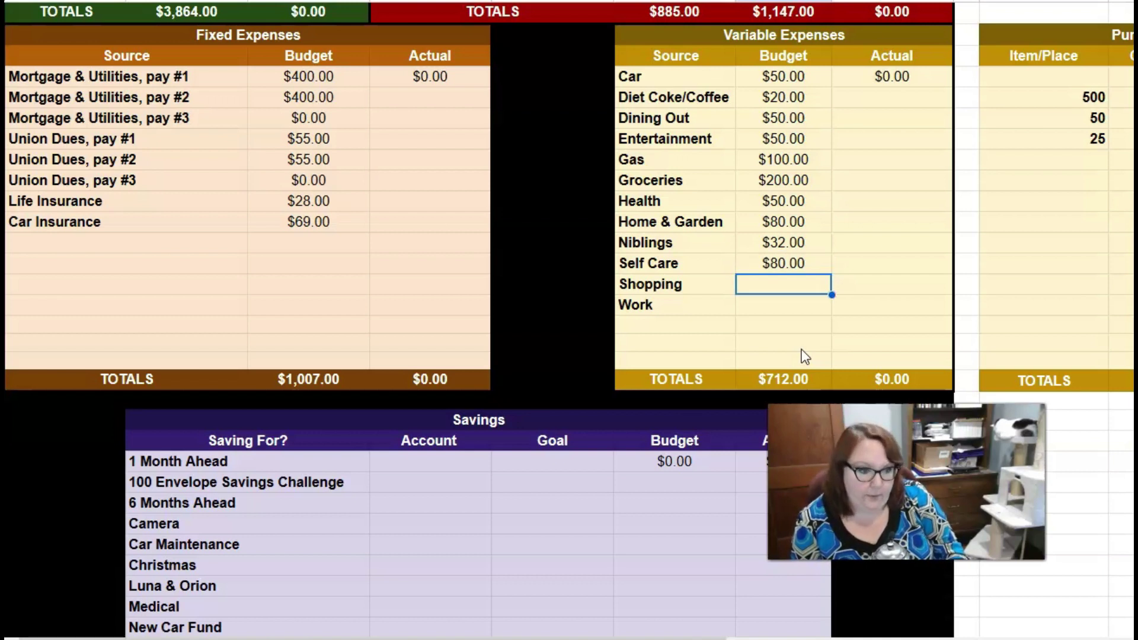
pyautogui.write('40')
pyautogui.press('Return')
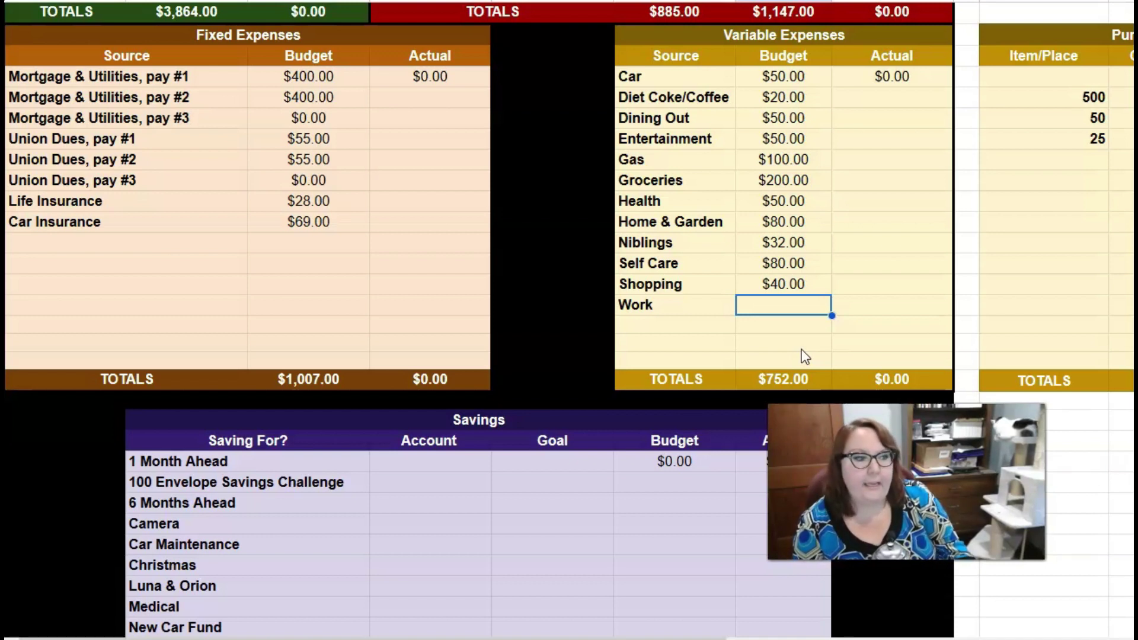
pyautogui.write('80')
pyautogui.press('Return')
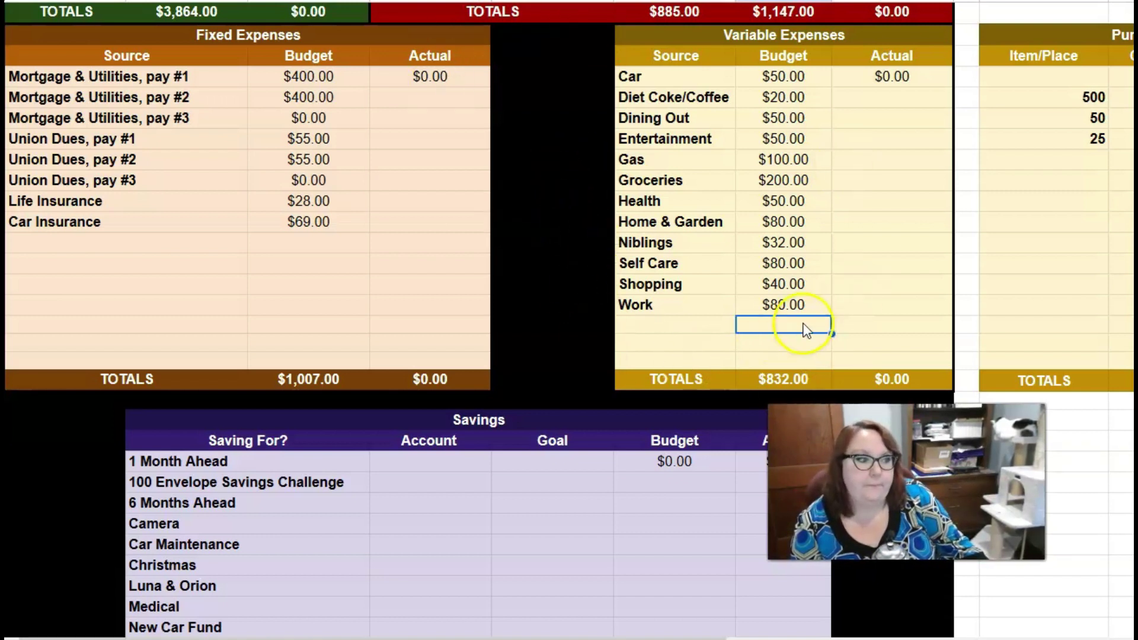
# Step: Review the Variable Expenses entries and the Account and Goal columns of the Savings table
pyautogui.click(972, 42)
pyautogui.moveTo(975, 46); pyautogui.dragTo(967, 386)
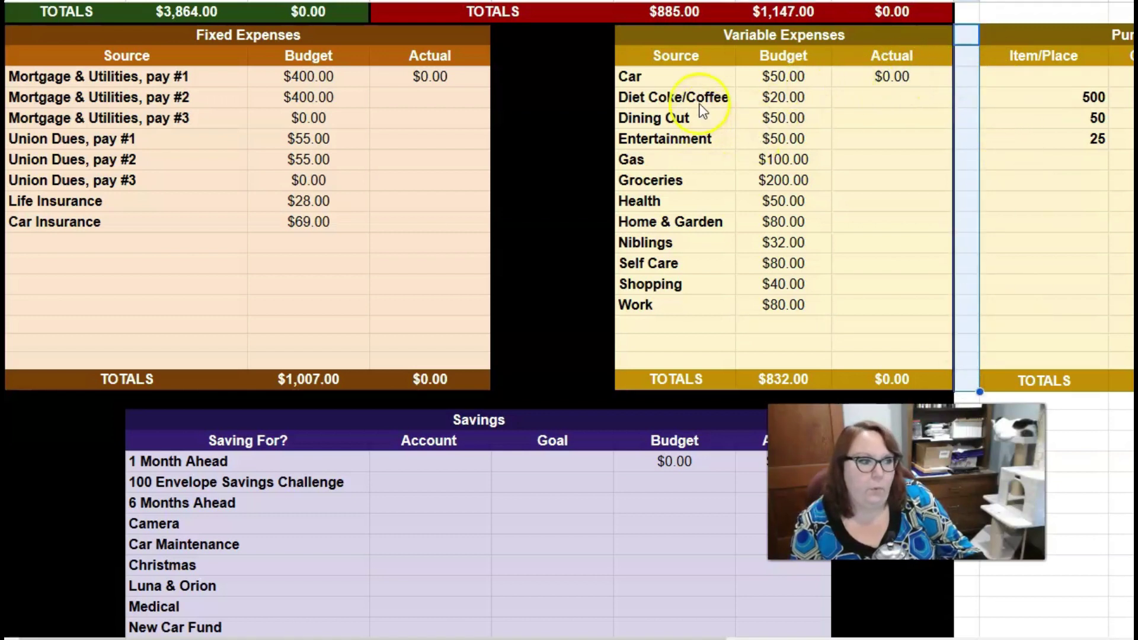
pyautogui.click(660, 80)
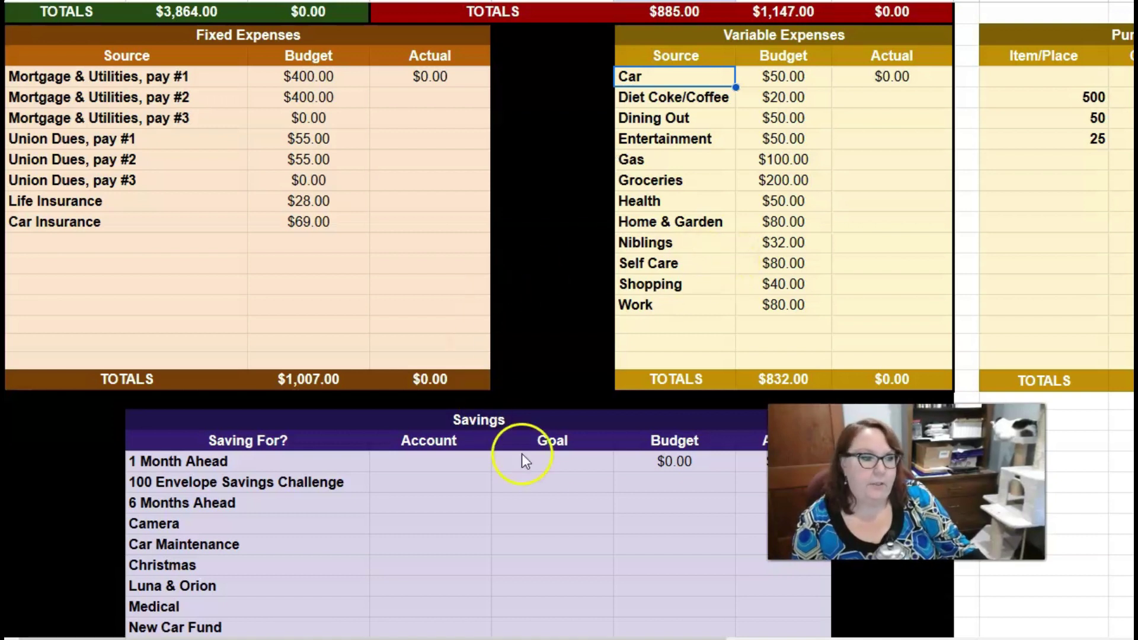
pyautogui.scroll(-3, 567, 422)
pyautogui.scroll(-4, 567, 422)
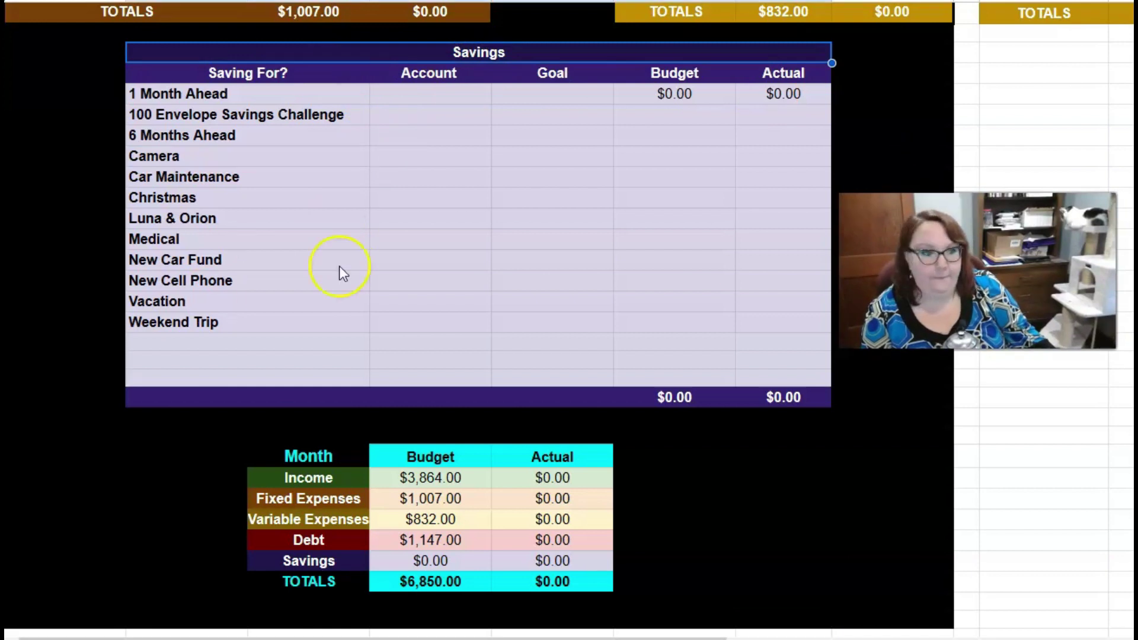
pyautogui.click(435, 95)
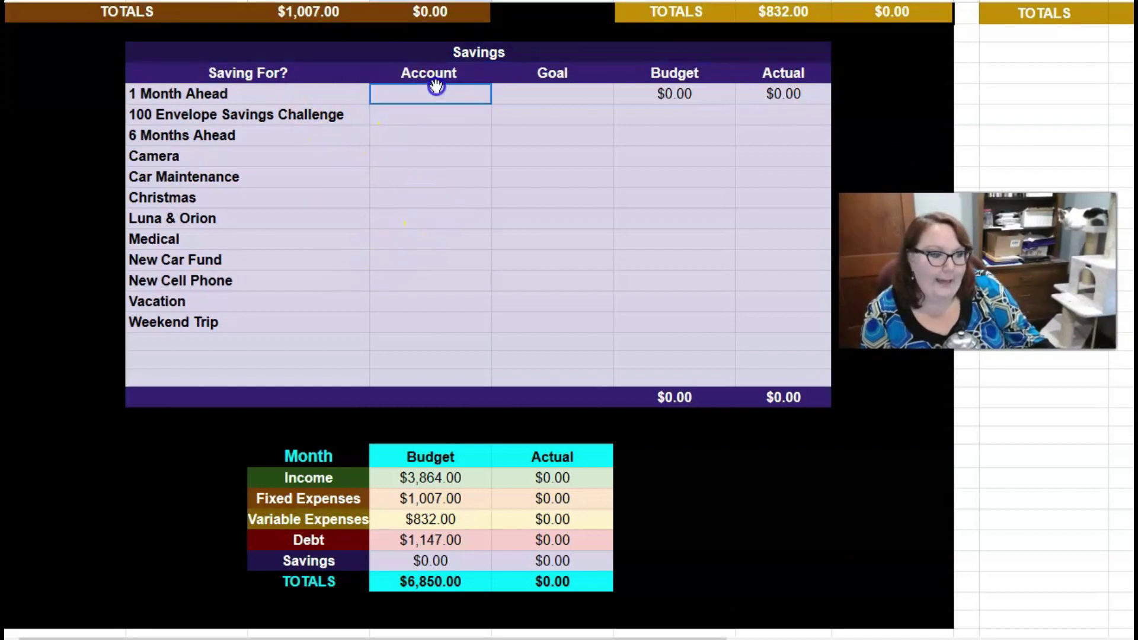
pyautogui.moveTo(435, 97); pyautogui.dragTo(424, 362)
pyautogui.click(568, 90)
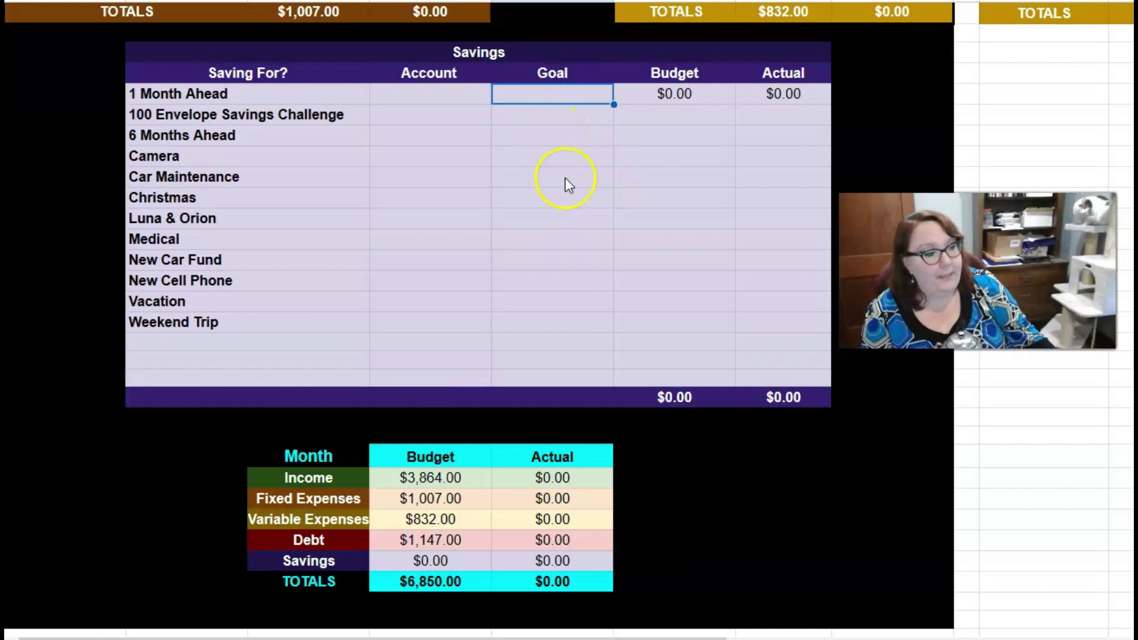
# Step: Budget $10 for every Savings category from 1 Month Ahead to Weekend Trip, and add Niblings as a further $10 savings item
pyautogui.click(687, 97)
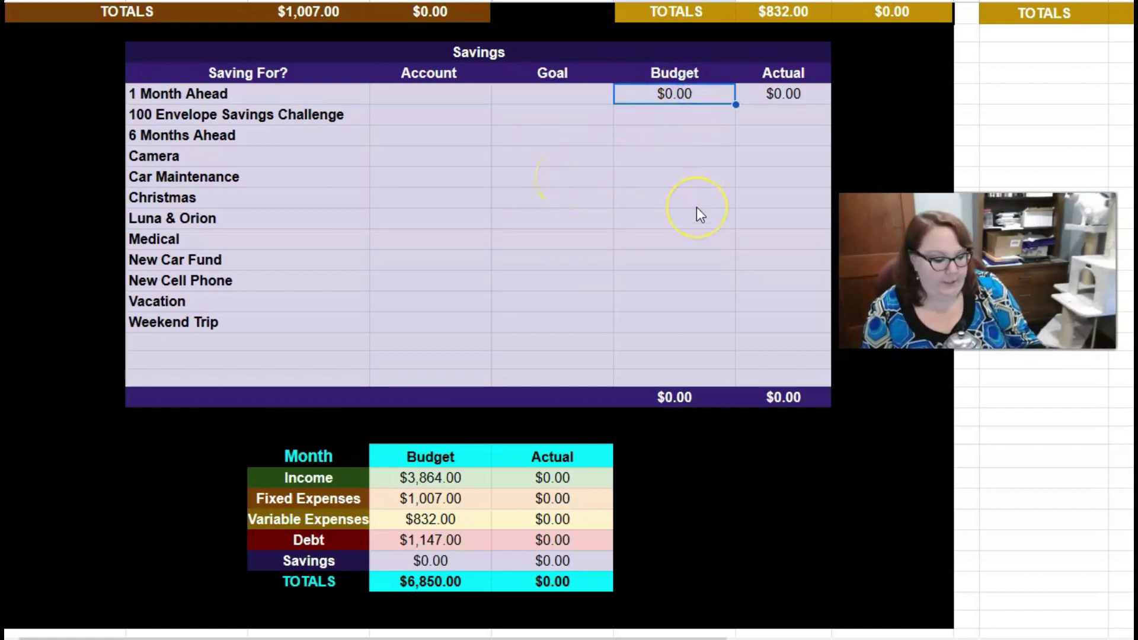
pyautogui.write('10')
pyautogui.press('Return')
pyautogui.write('10')
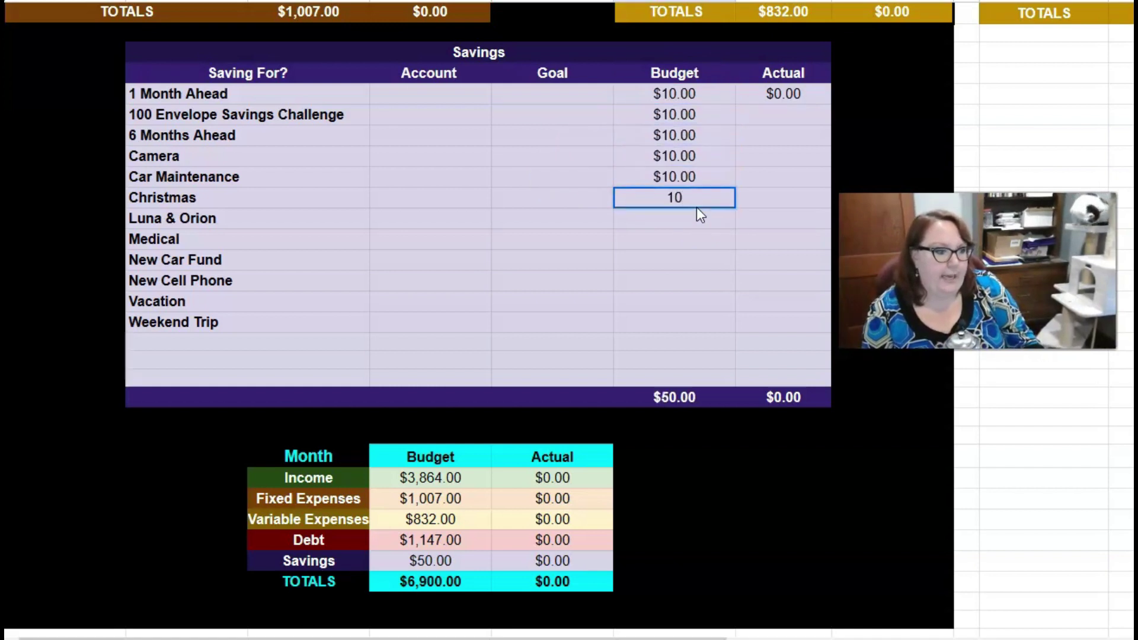
pyautogui.write(' 10 10 10 10 10 10 10 10 10 10 10')
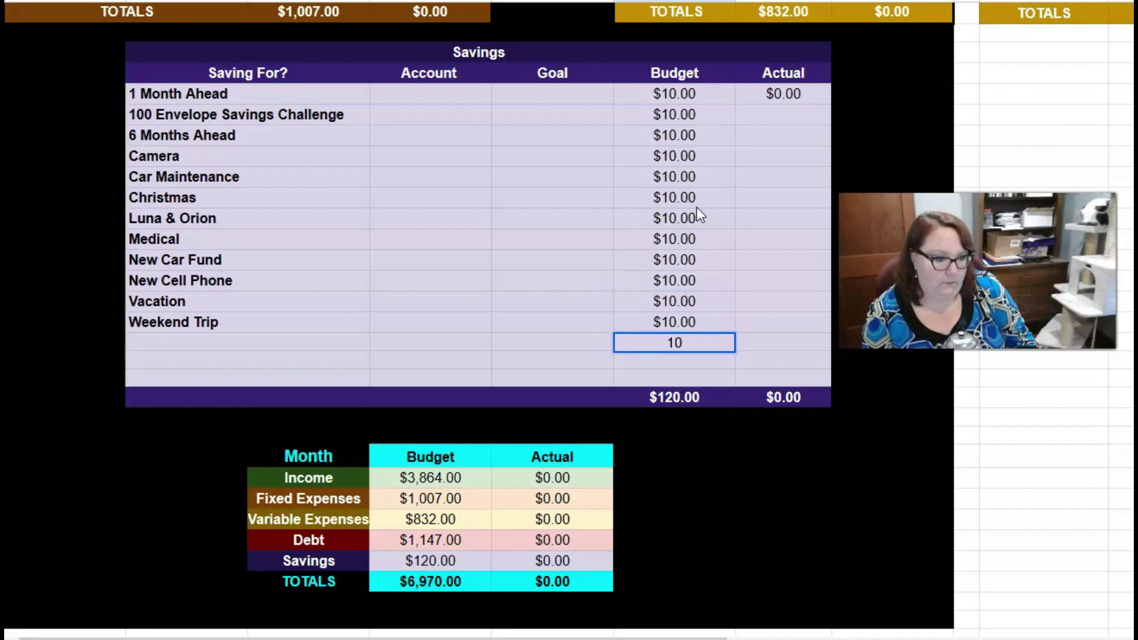
pyautogui.press('Return')
pyautogui.press('Left')
pyautogui.press('Left')
pyautogui.press('Left')
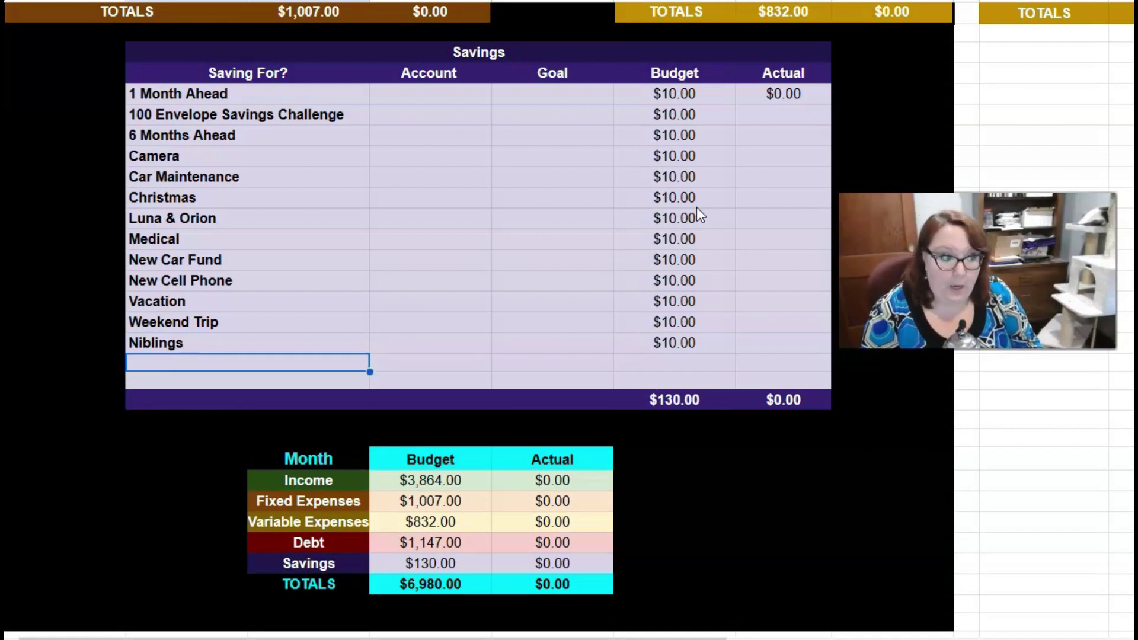
# Step: Set the Savings budget for the 100 Envelope Savings Challenge to $100
pyautogui.press('Up')
pyautogui.press('Up')
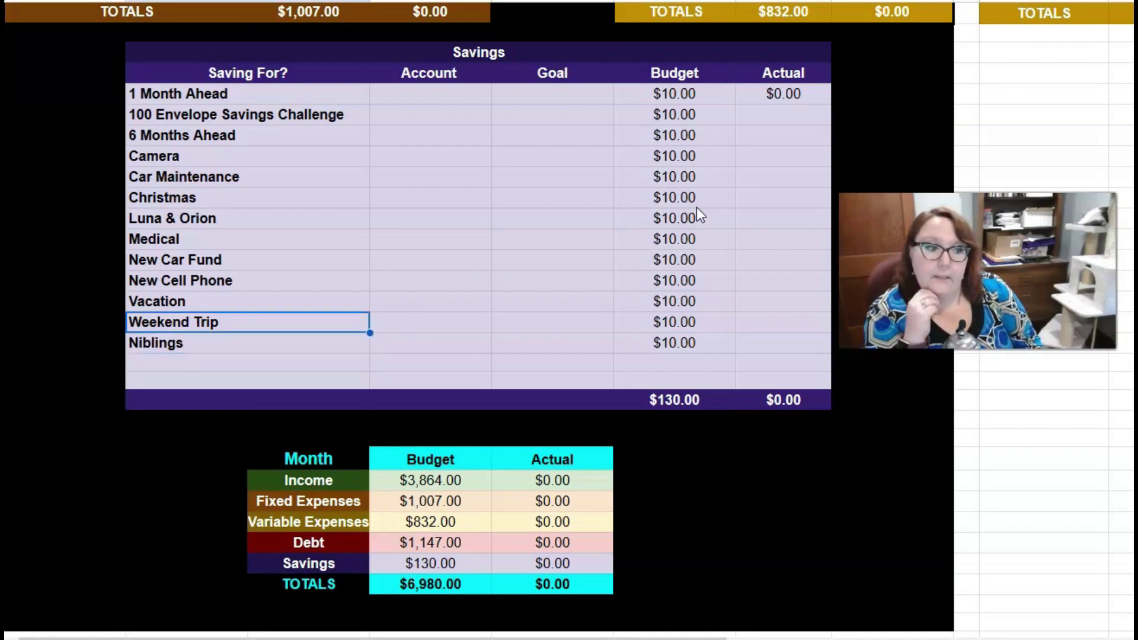
pyautogui.press('Up')
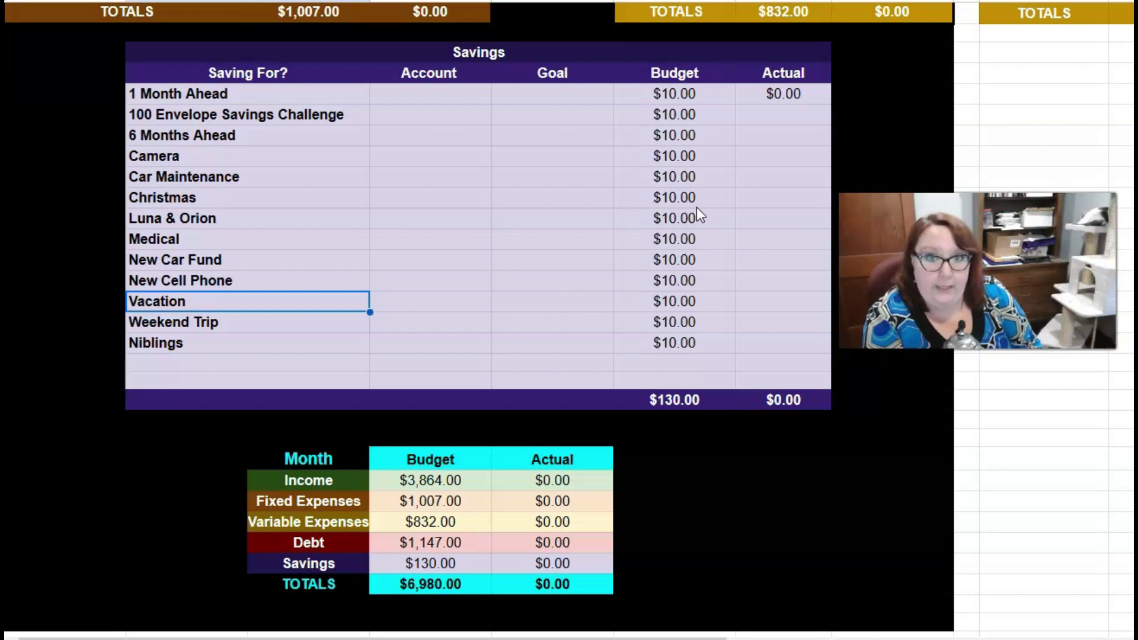
pyautogui.hotkey('ctrl', 'Up')
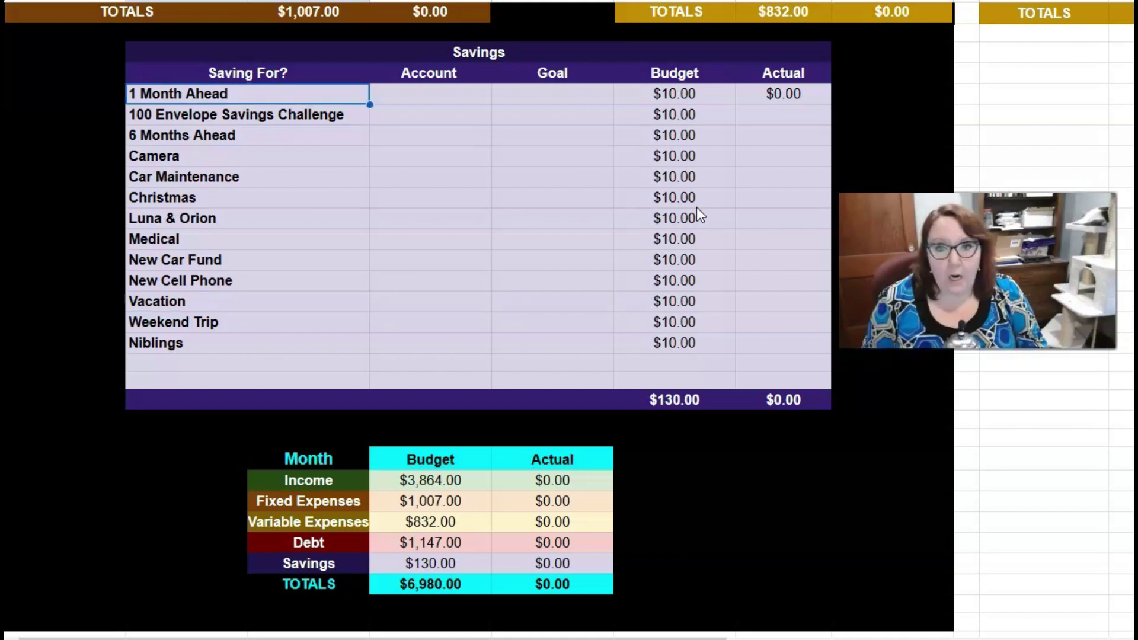
pyautogui.click(275, 93)
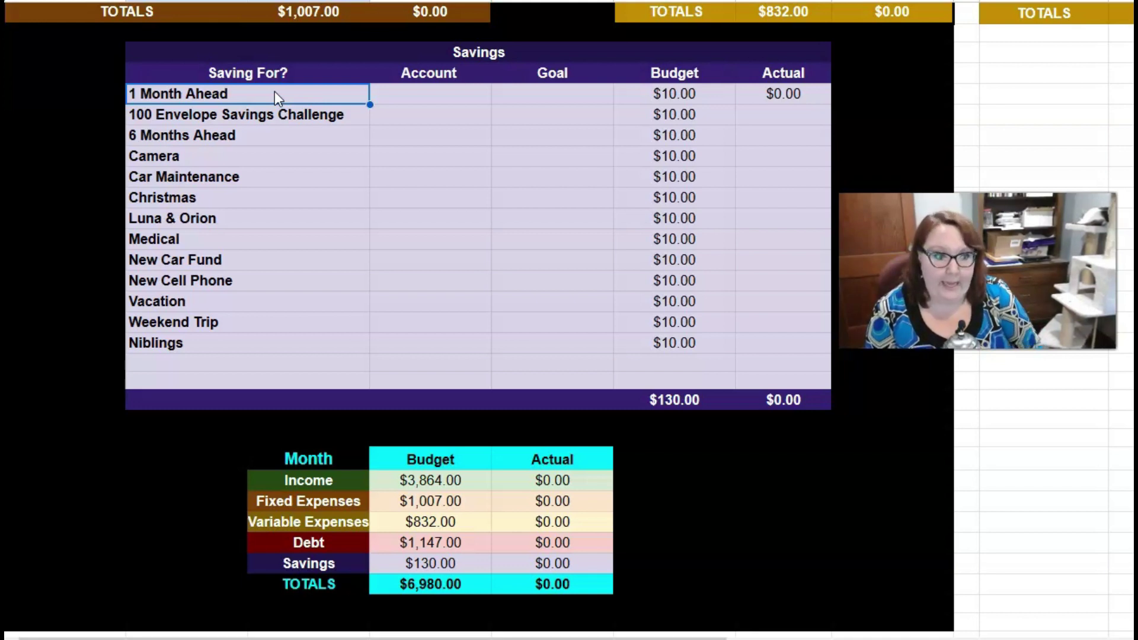
pyautogui.press('Down')
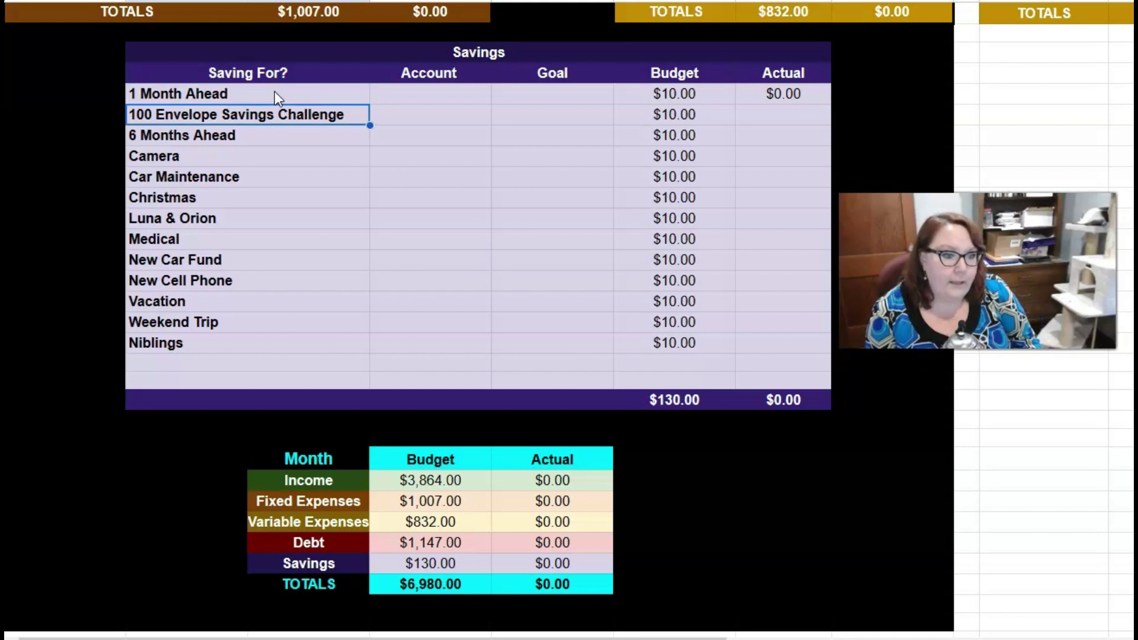
pyautogui.press('Right')
pyautogui.press('Right')
pyautogui.press('Right')
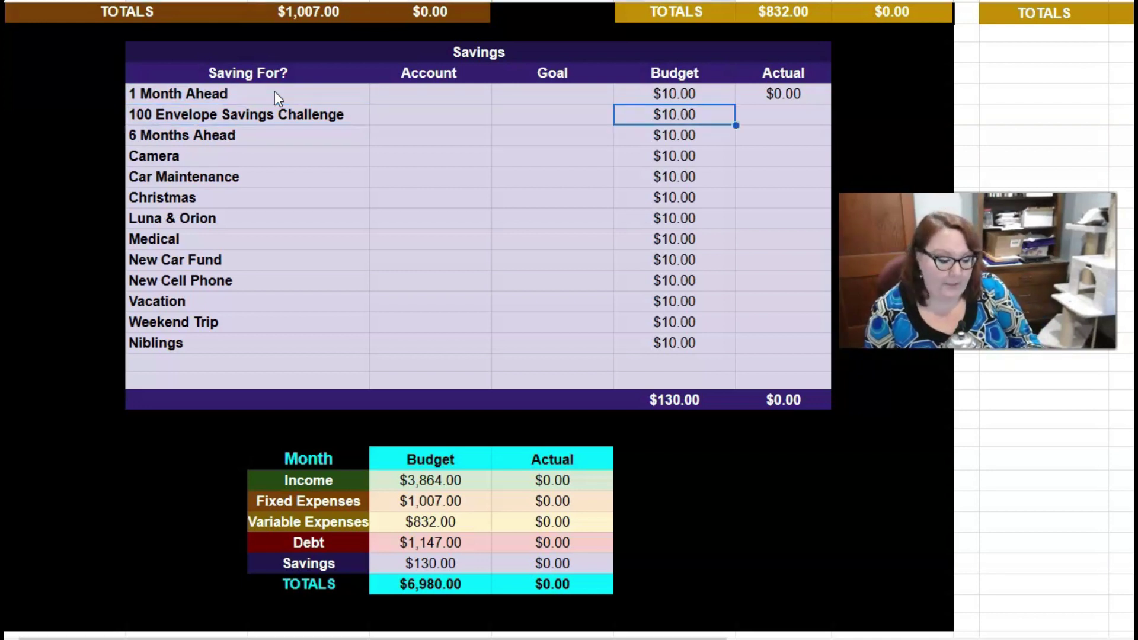
pyautogui.write('100')
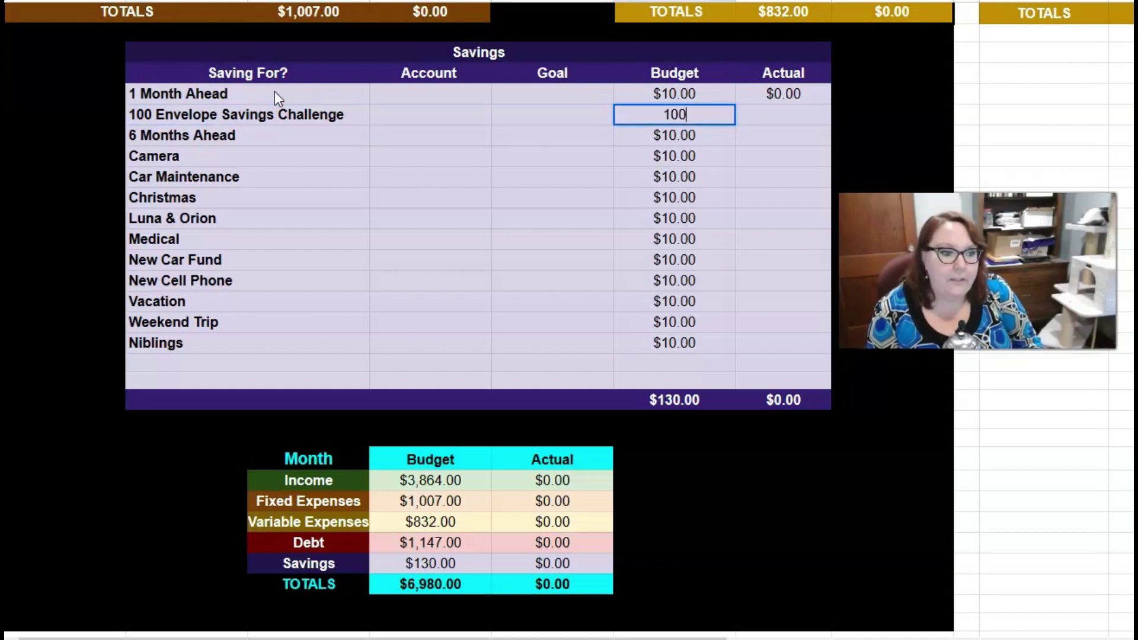
pyautogui.press('Left')
pyautogui.press('Right')
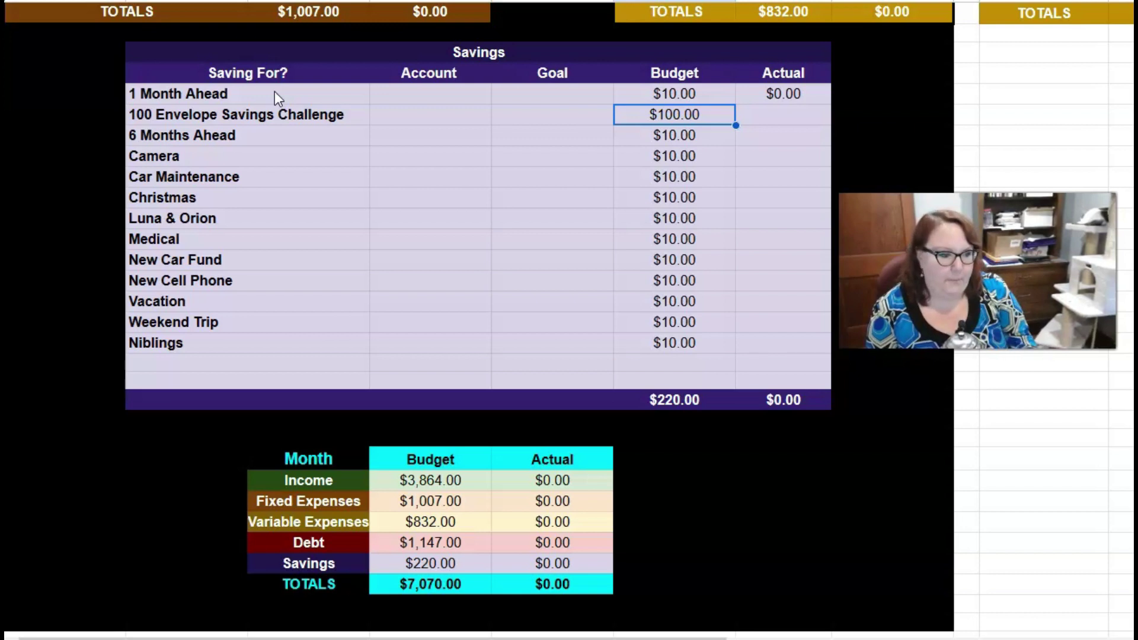
# Step: Review the remaining Savings categories one by one, from 6 Months Ahead to Niblings
pyautogui.press('Down')
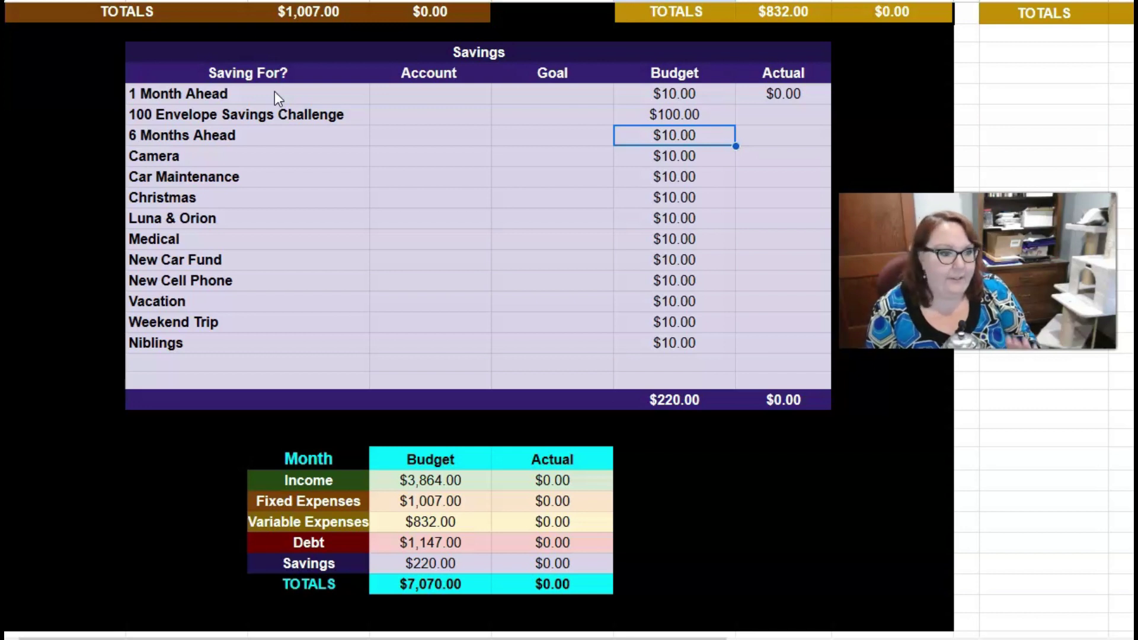
pyautogui.press('Down')
pyautogui.press('Left')
pyautogui.press('Left')
pyautogui.press('Left')
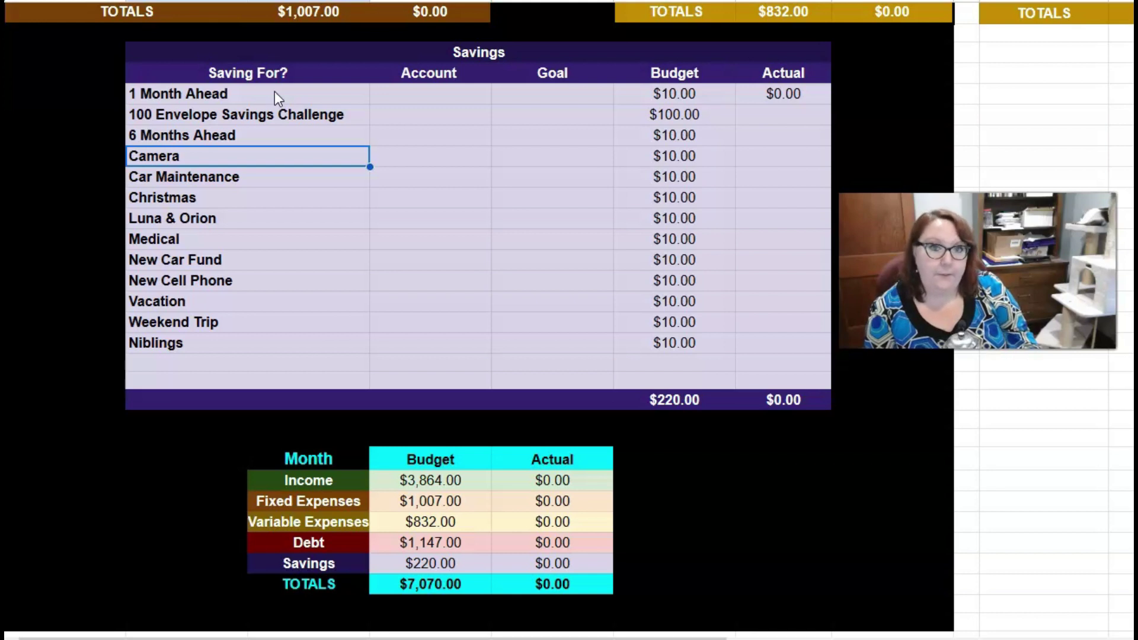
pyautogui.press('Down')
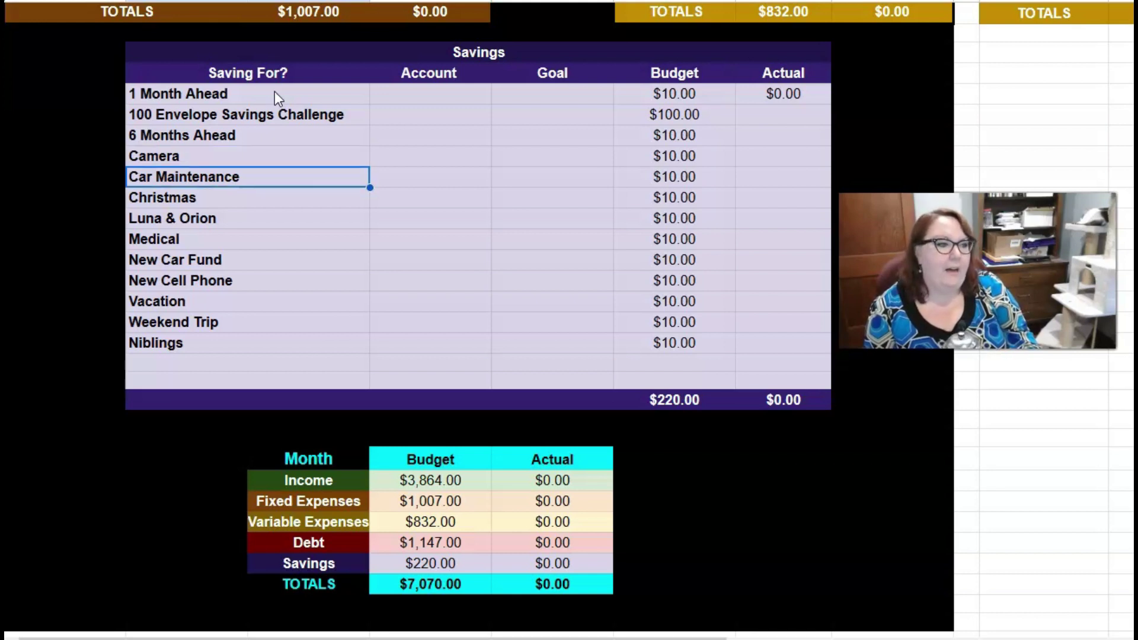
pyautogui.press('Down')
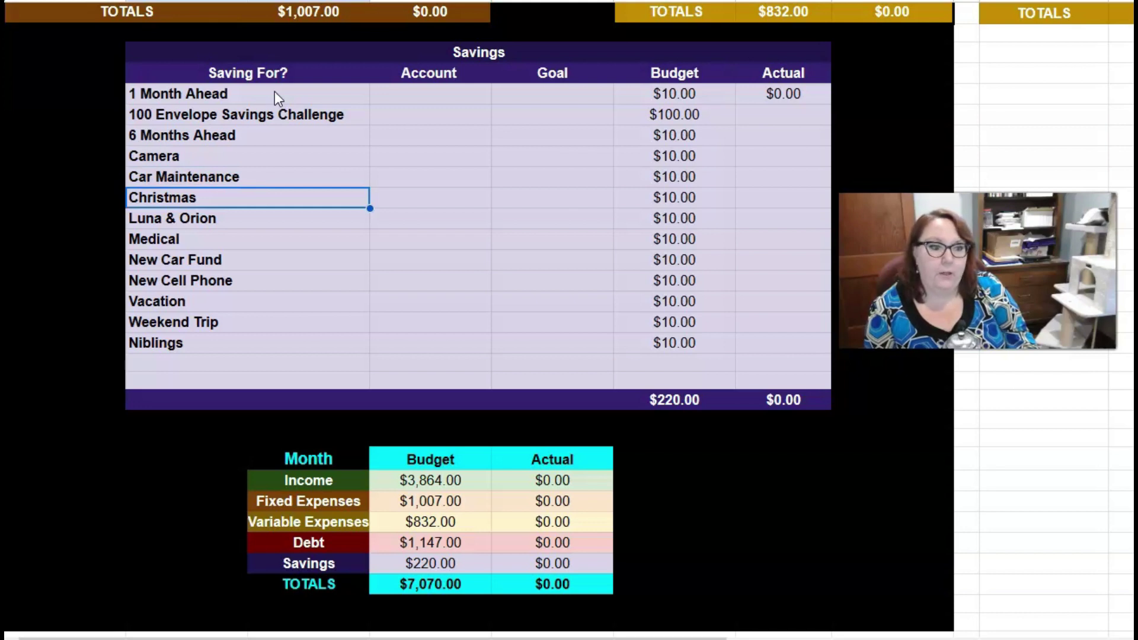
pyautogui.press('Down')
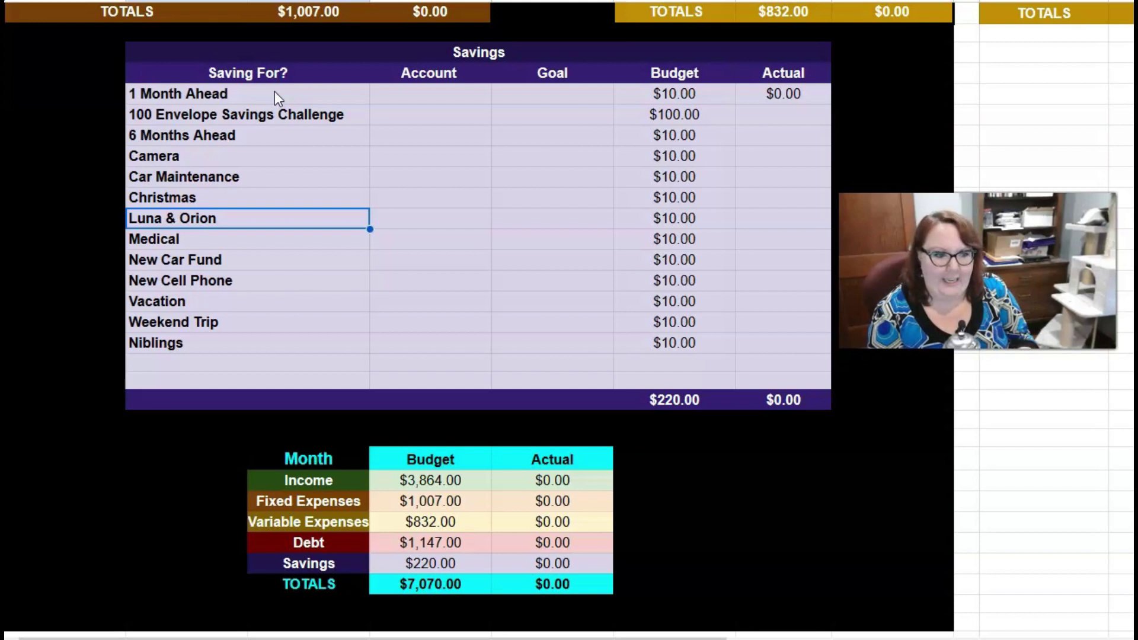
pyautogui.press('Down')
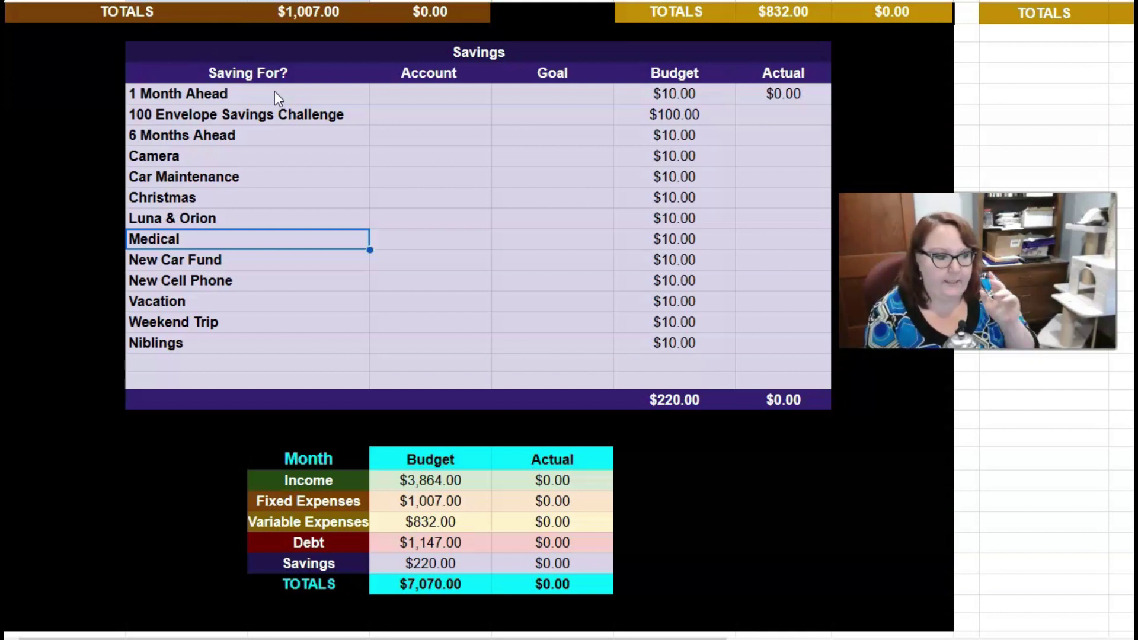
pyautogui.press('Down')
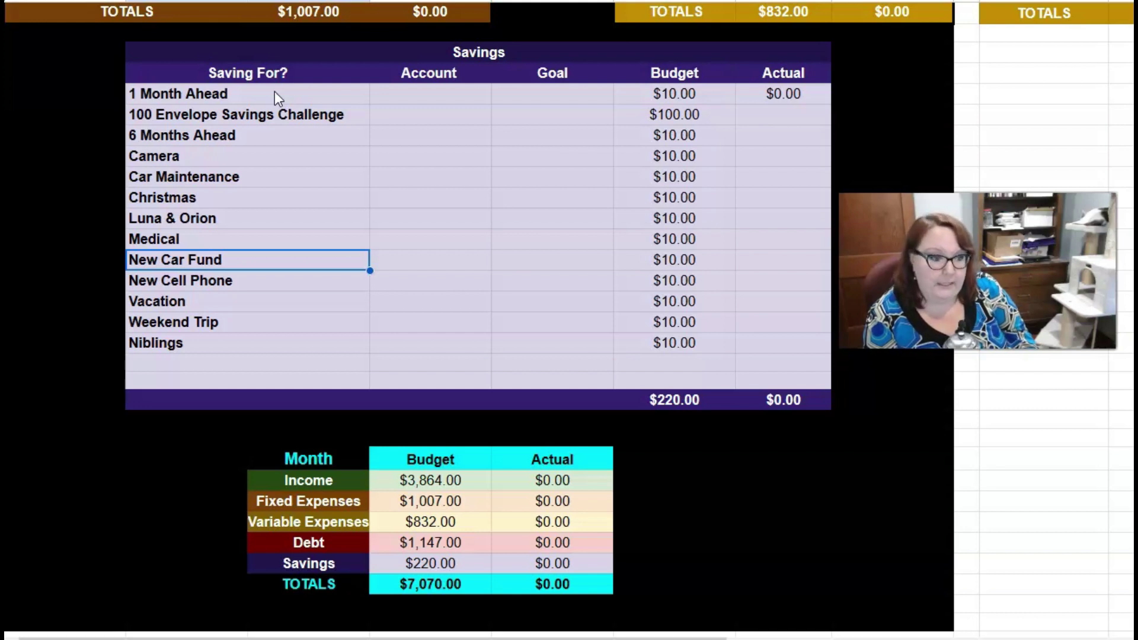
pyautogui.press('Down')
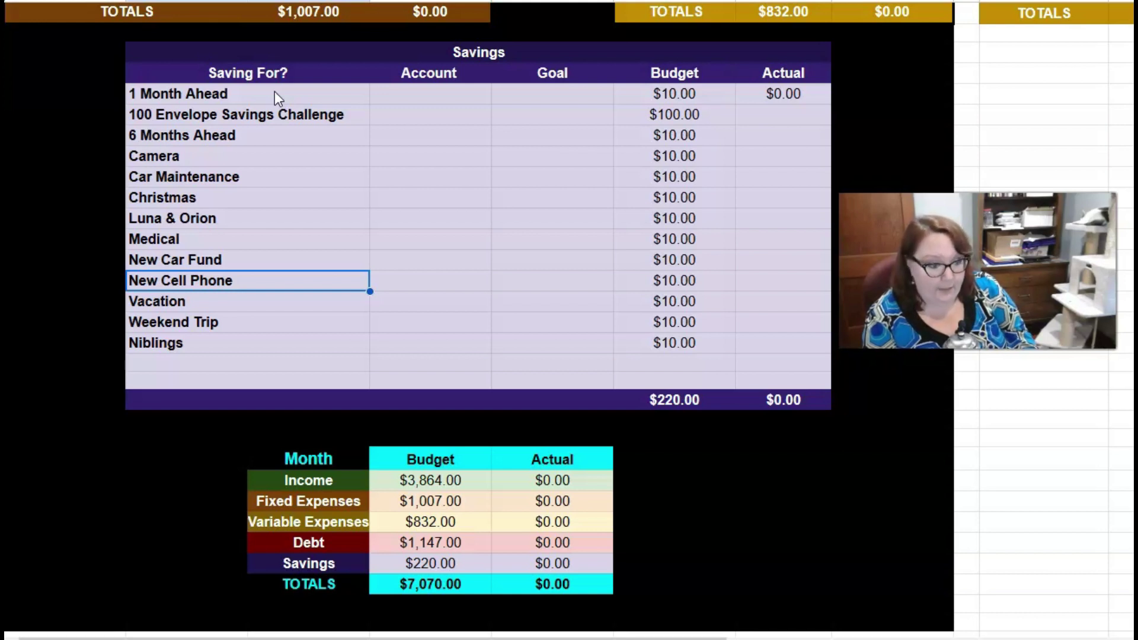
pyautogui.press('Down')
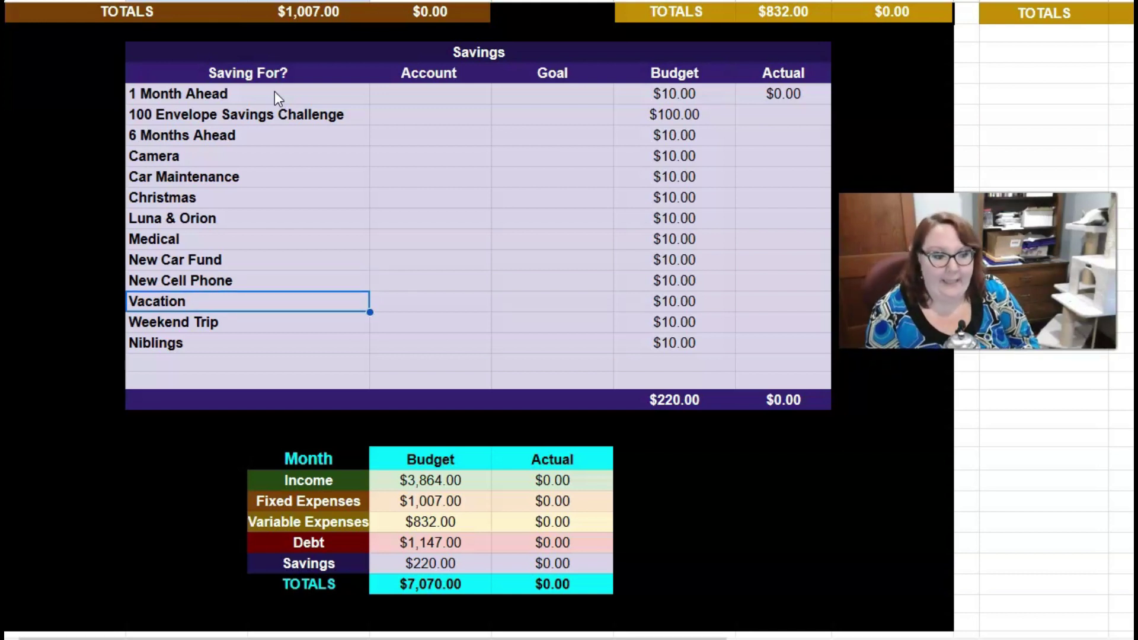
pyautogui.press('Down')
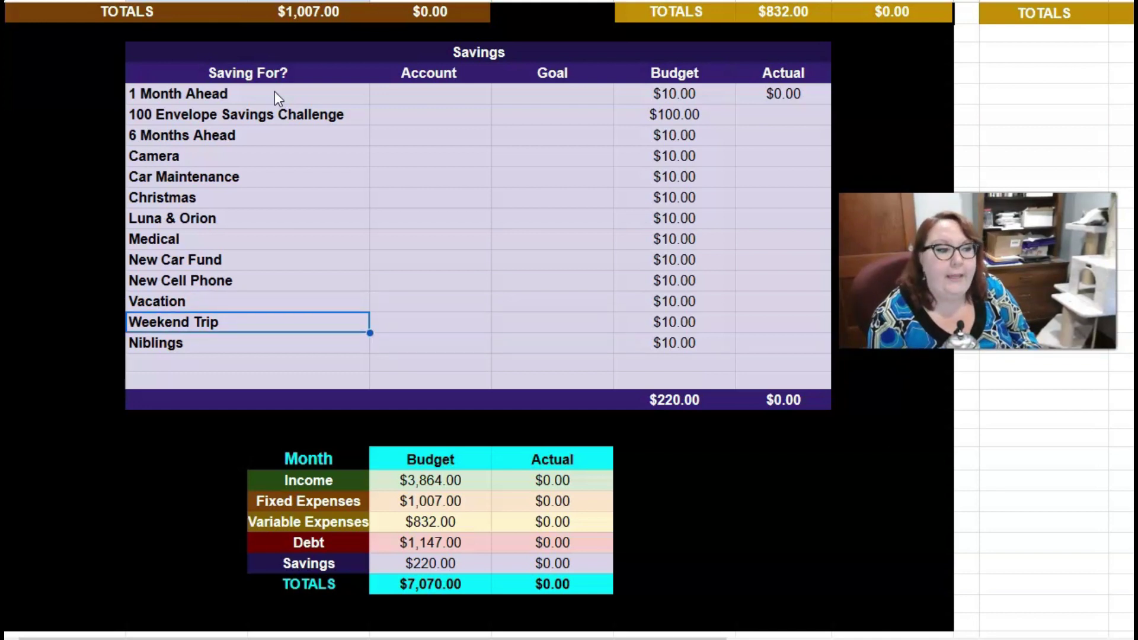
pyautogui.press('Down')
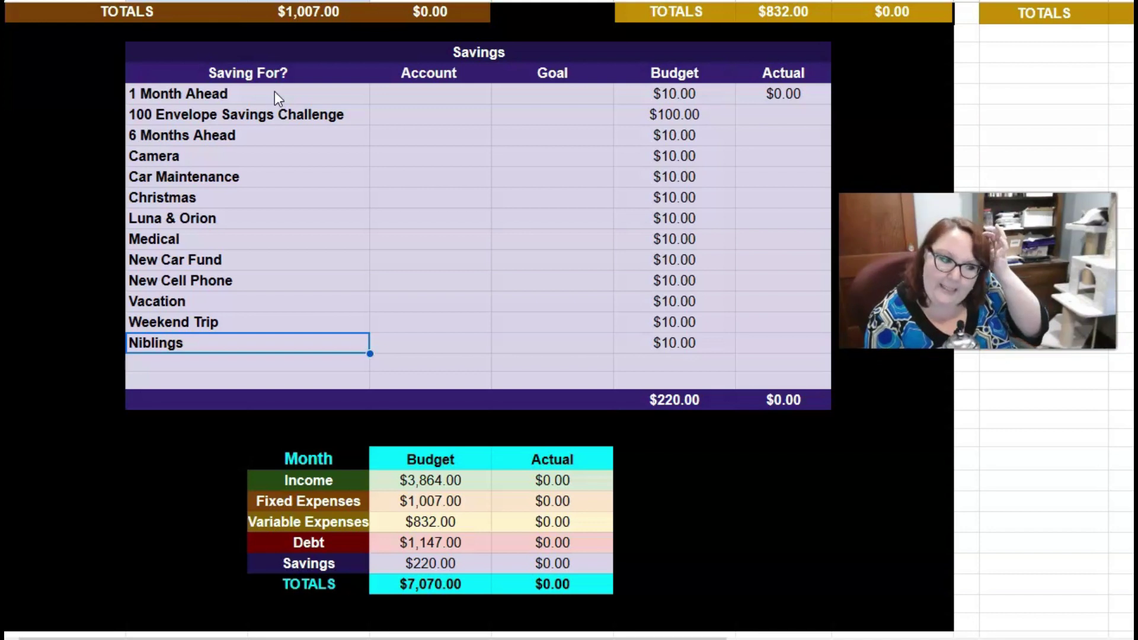
# Step: Replace the Budget total in the Month summary with income minus all expenses, debt and savings, using =D59-D60-D61-D62-D63
pyautogui.click(436, 501)
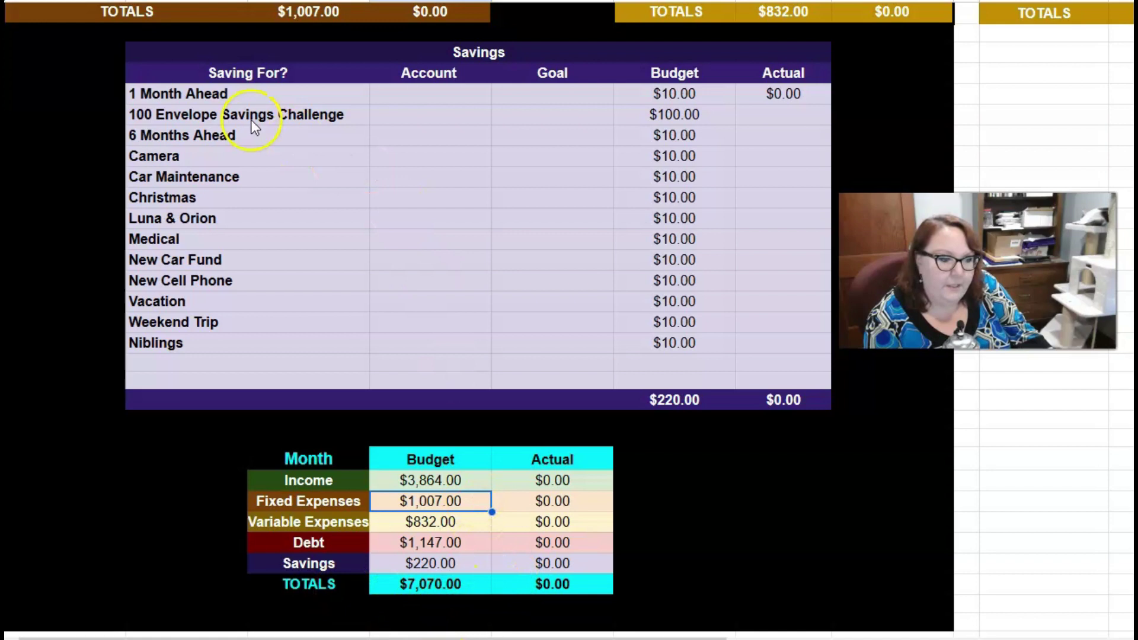
pyautogui.click(429, 592)
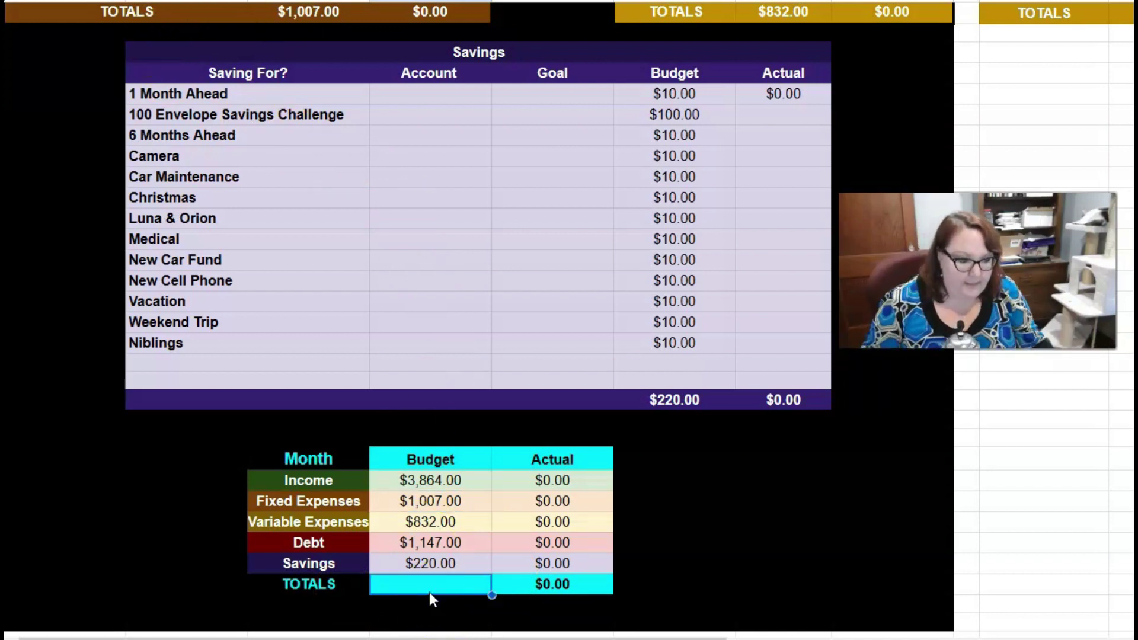
pyautogui.write('=')
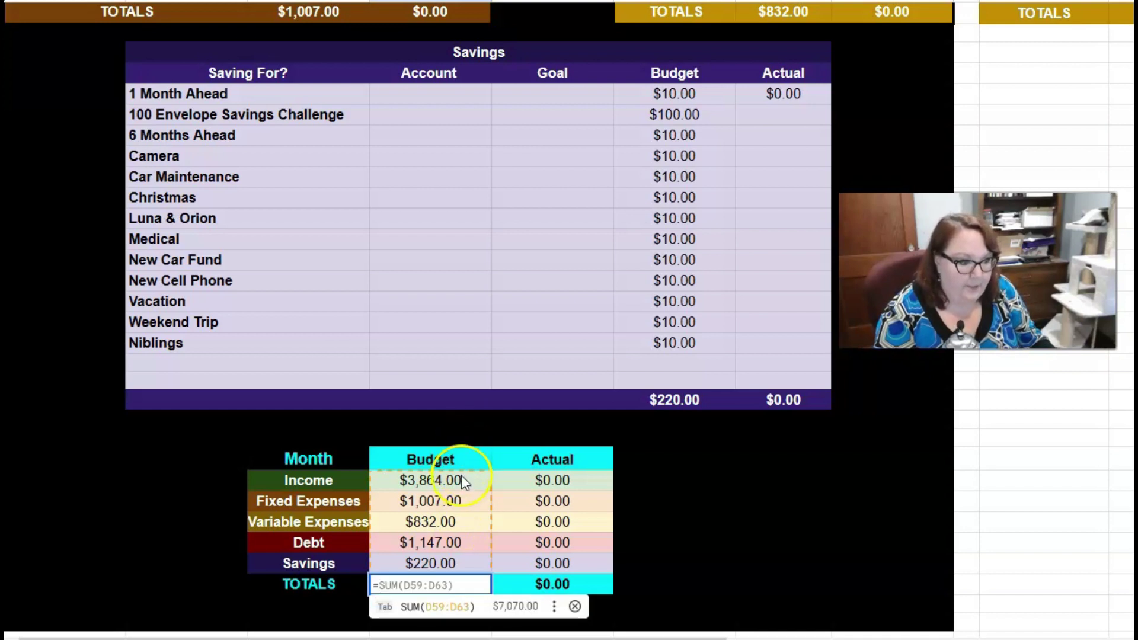
pyautogui.click(461, 478)
pyautogui.write('-')
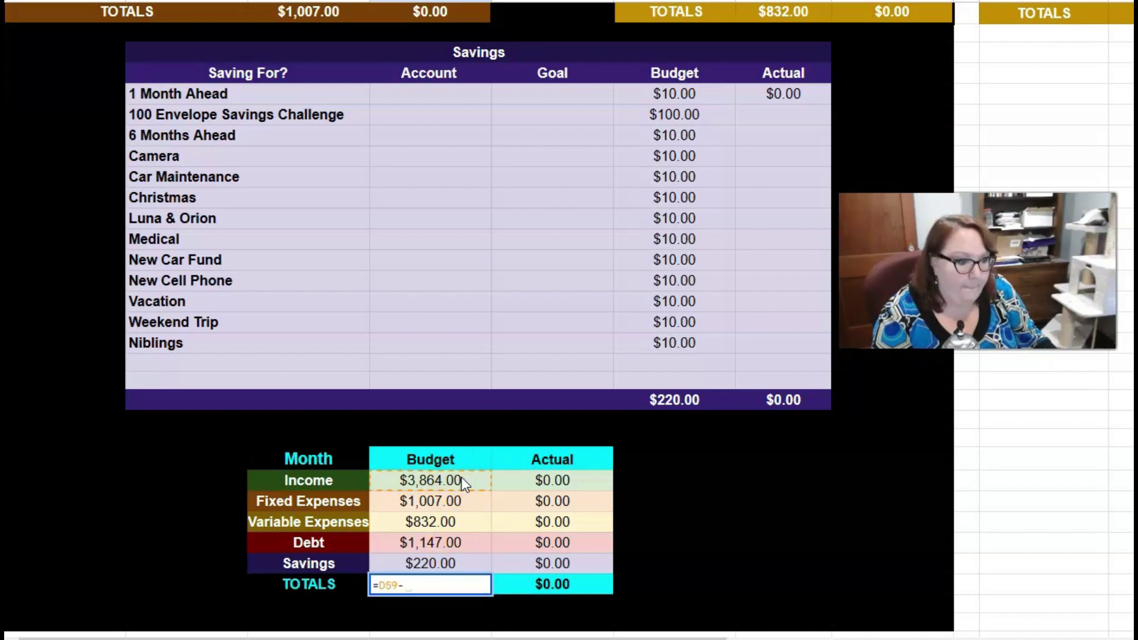
pyautogui.click(436, 506)
pyautogui.write('-')
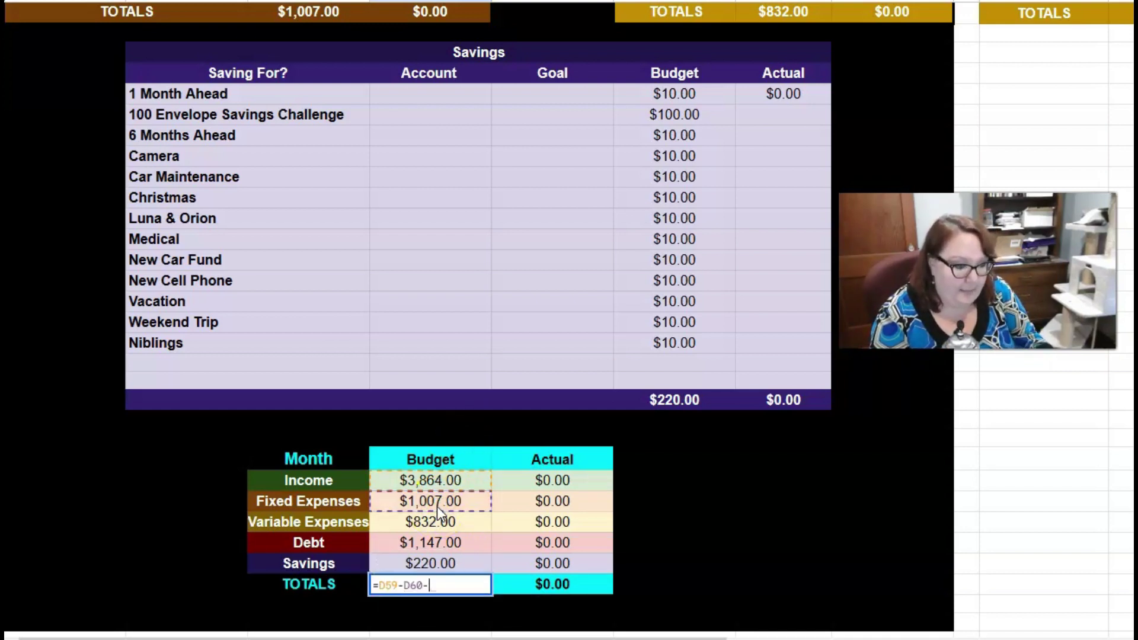
pyautogui.click(436, 528)
pyautogui.write('-')
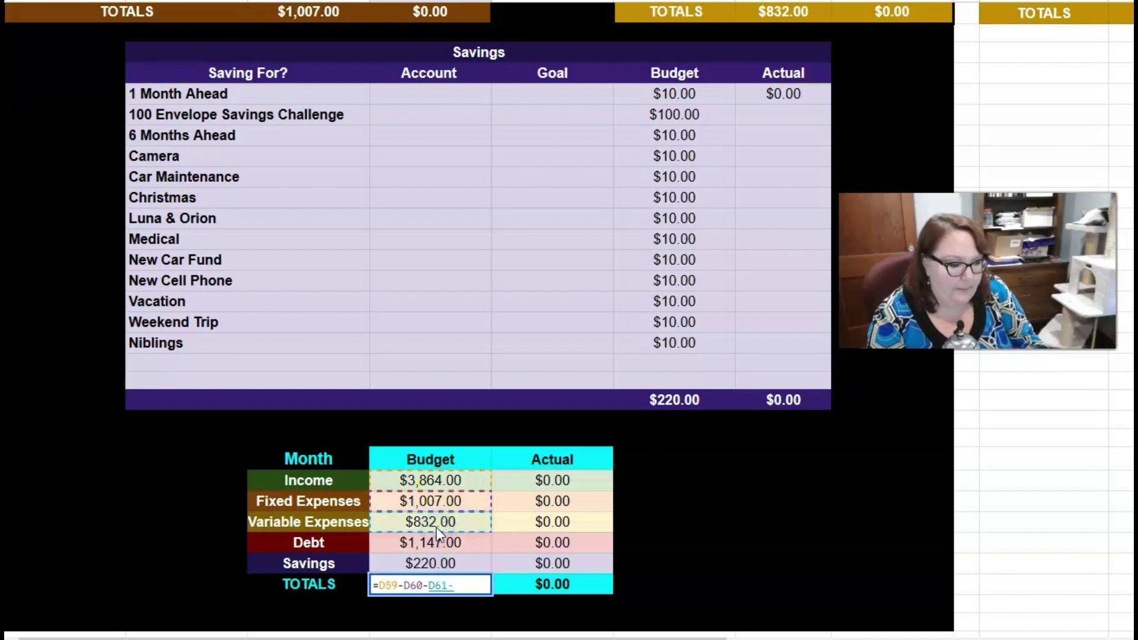
pyautogui.click(435, 546)
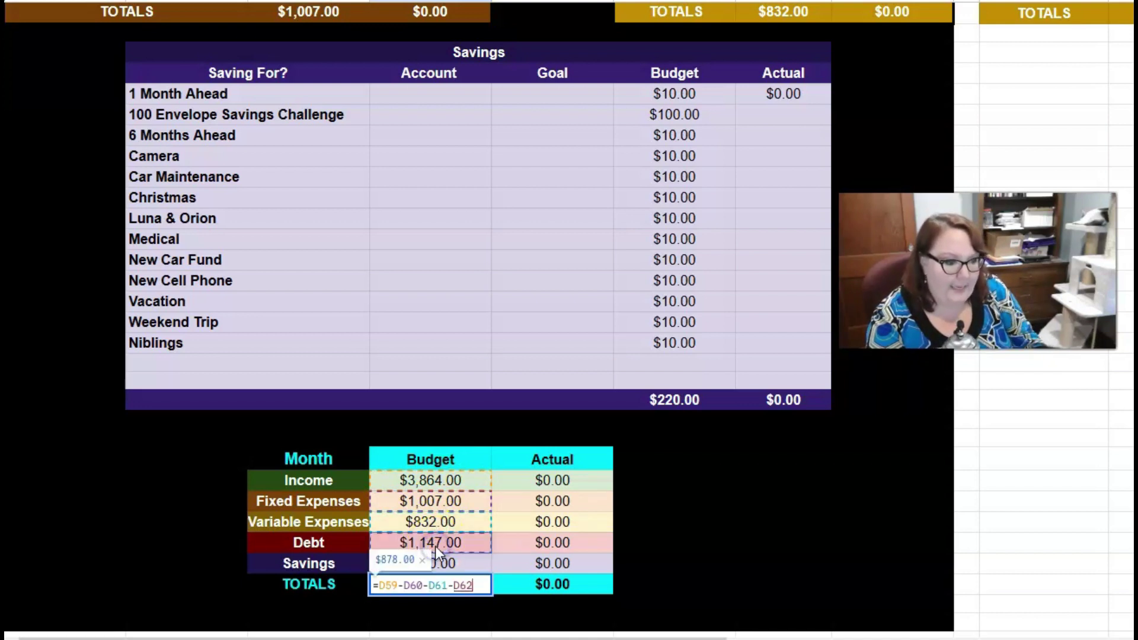
pyautogui.write('-')
pyautogui.click(433, 563)
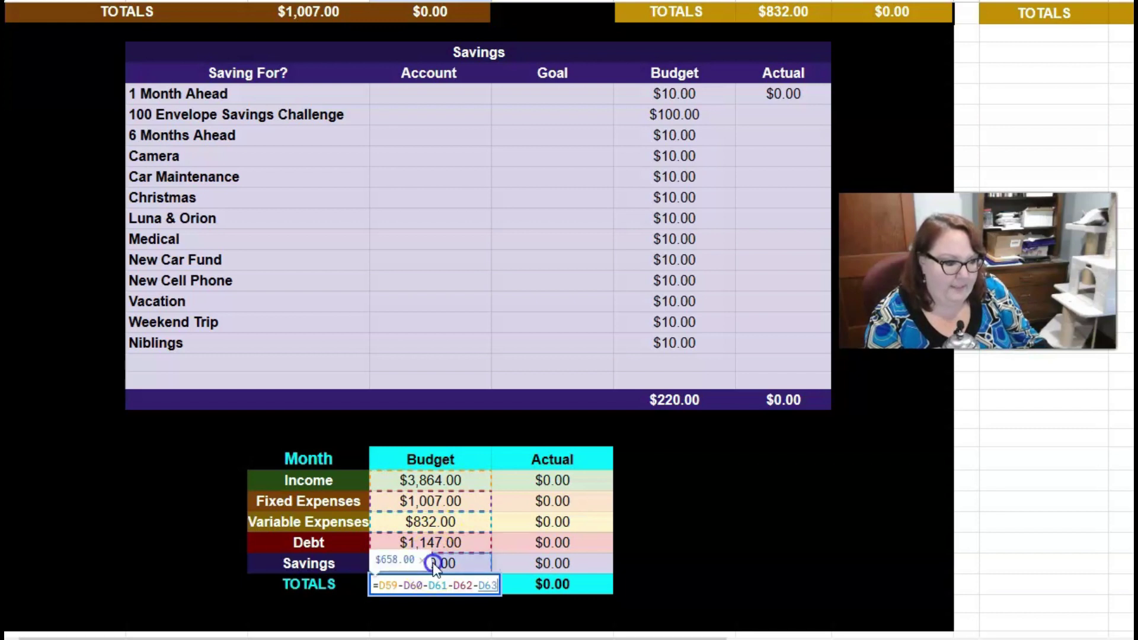
pyautogui.press('Return')
pyautogui.press('Up')
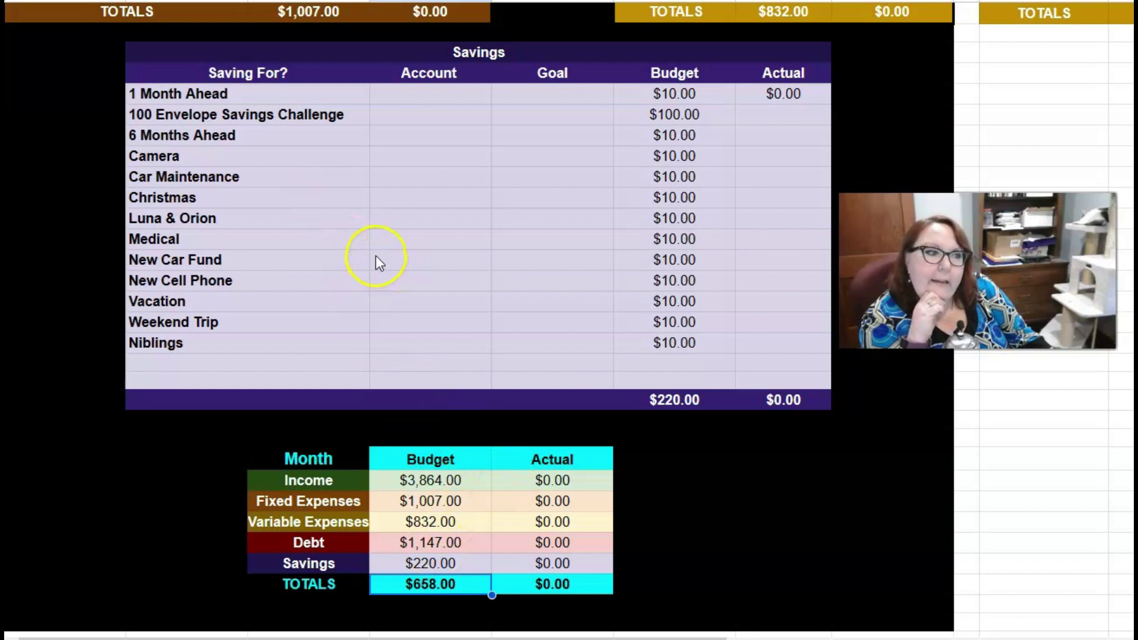
# Step: Raise the Debt budget to $250 for Credit Card and $750 for Private Student Loan, and check the Month summary
pyautogui.scroll(10, 376, 255)
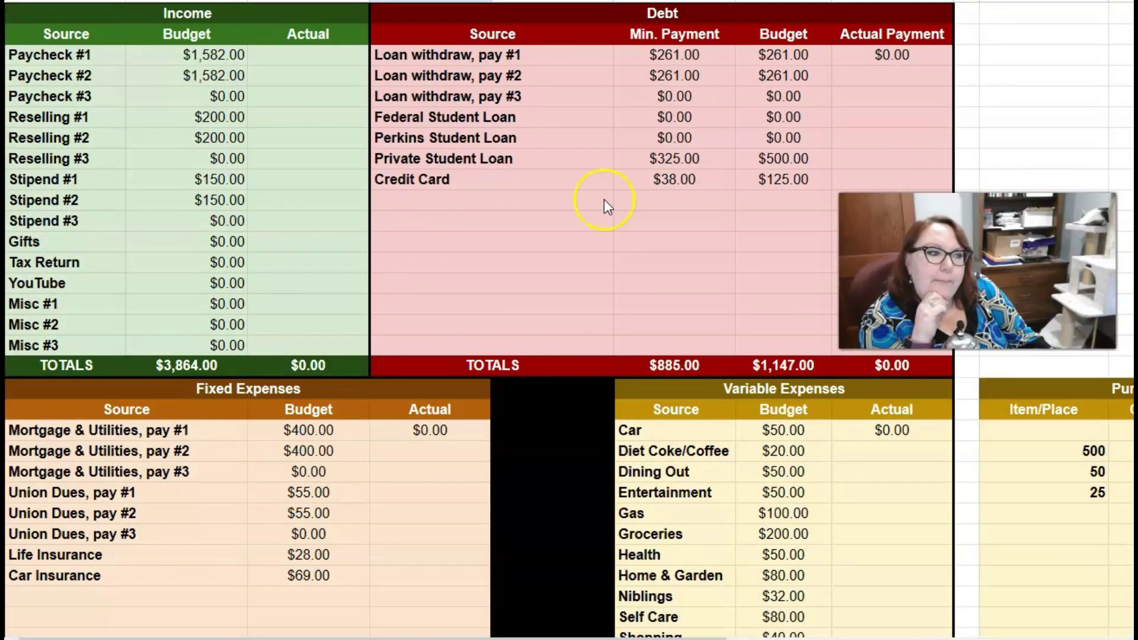
pyautogui.click(746, 75)
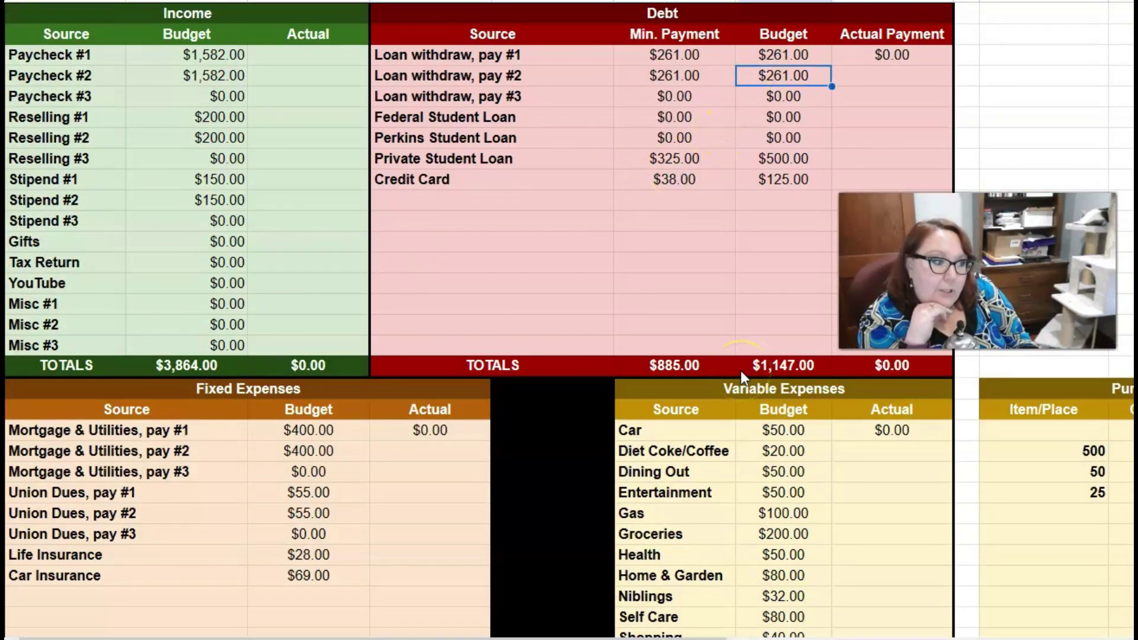
pyautogui.press('Down')
pyautogui.press('Down')
pyautogui.press('Down')
pyautogui.press('Down')
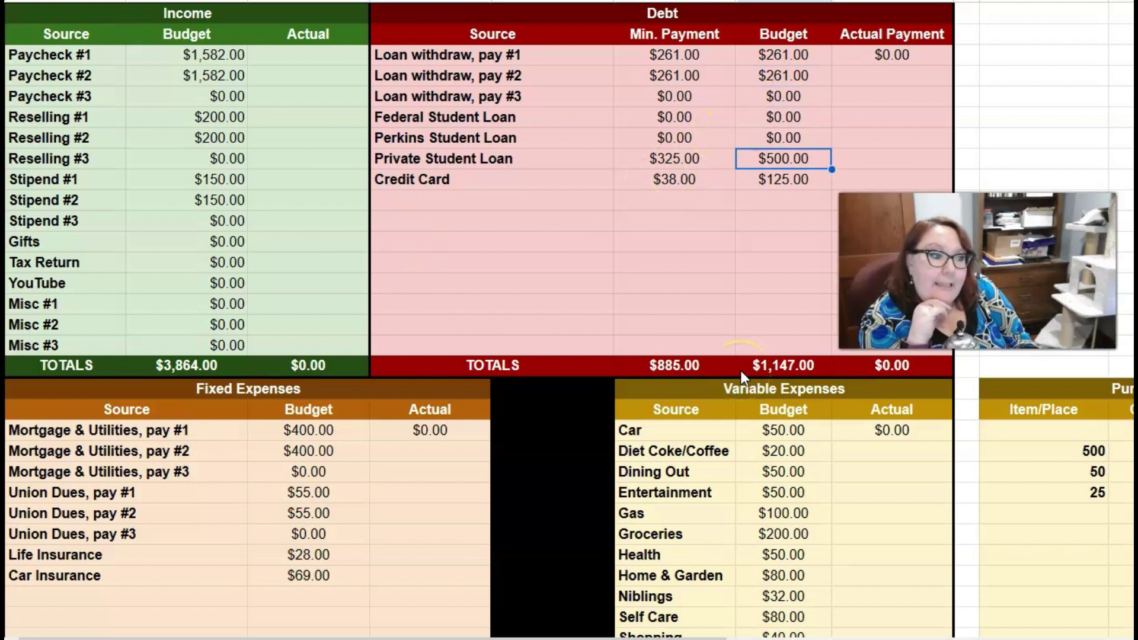
pyautogui.press('Down')
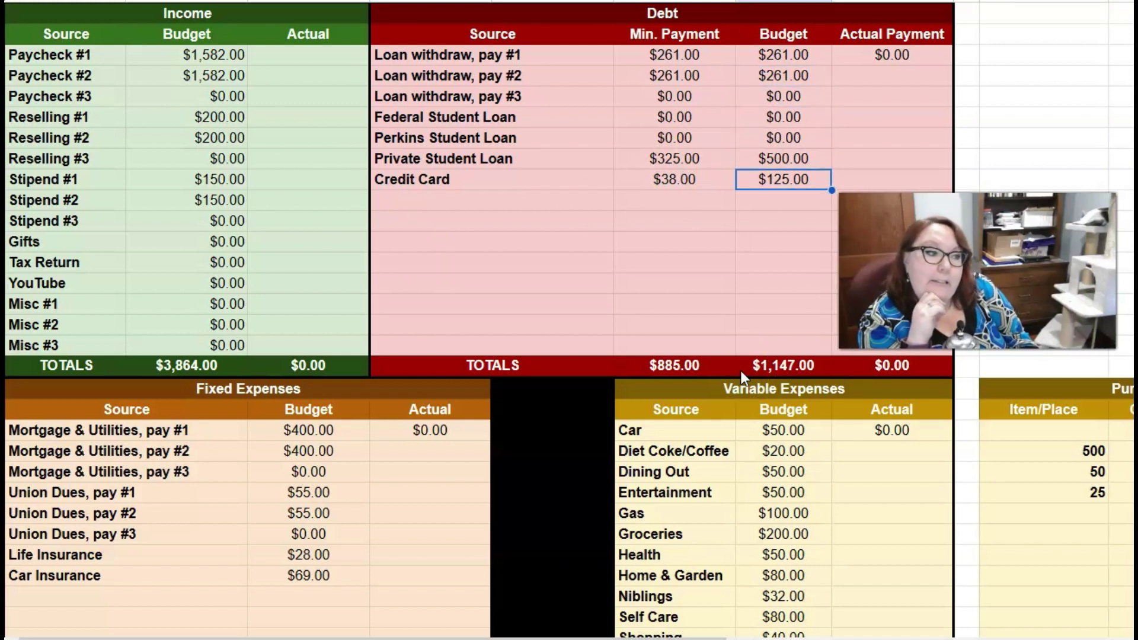
pyautogui.write('250')
pyautogui.press('Up')
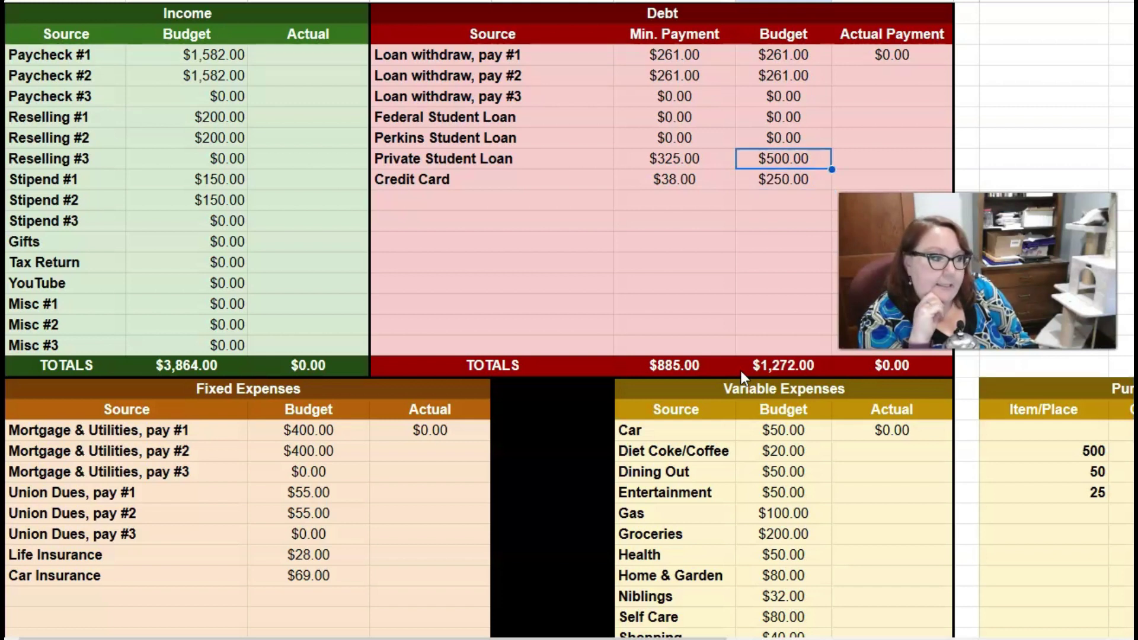
pyautogui.write('750')
pyautogui.press('Return')
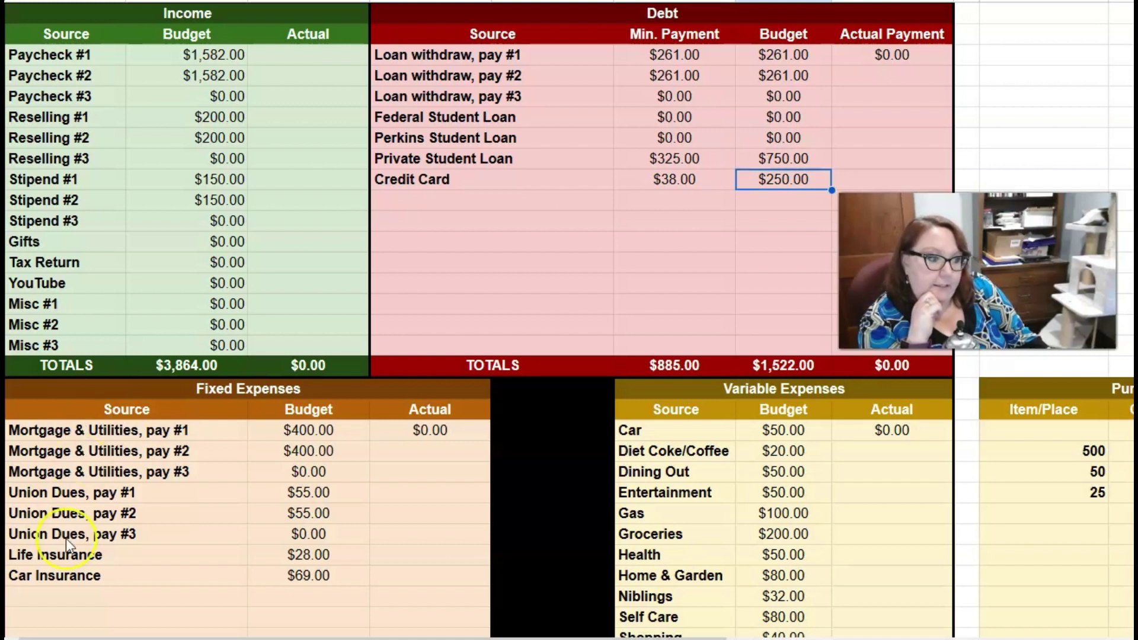
pyautogui.scroll(-12, 384, 542)
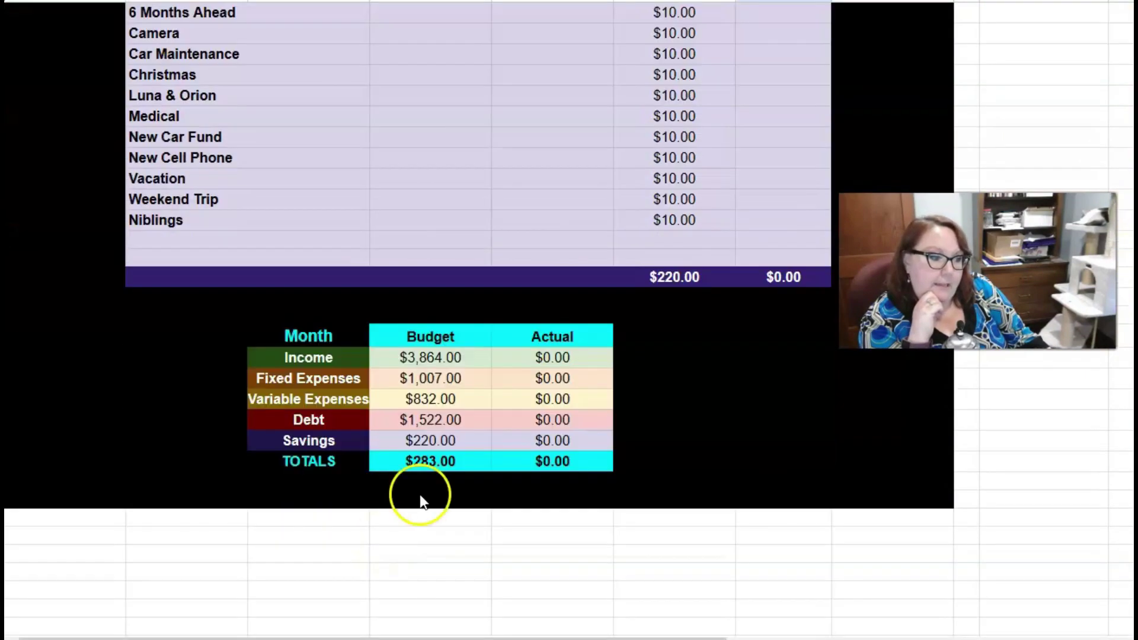
# Step: Check the Month summary's Budget total and add a Misc category below Work in the Variable Expenses
pyautogui.click(450, 465)
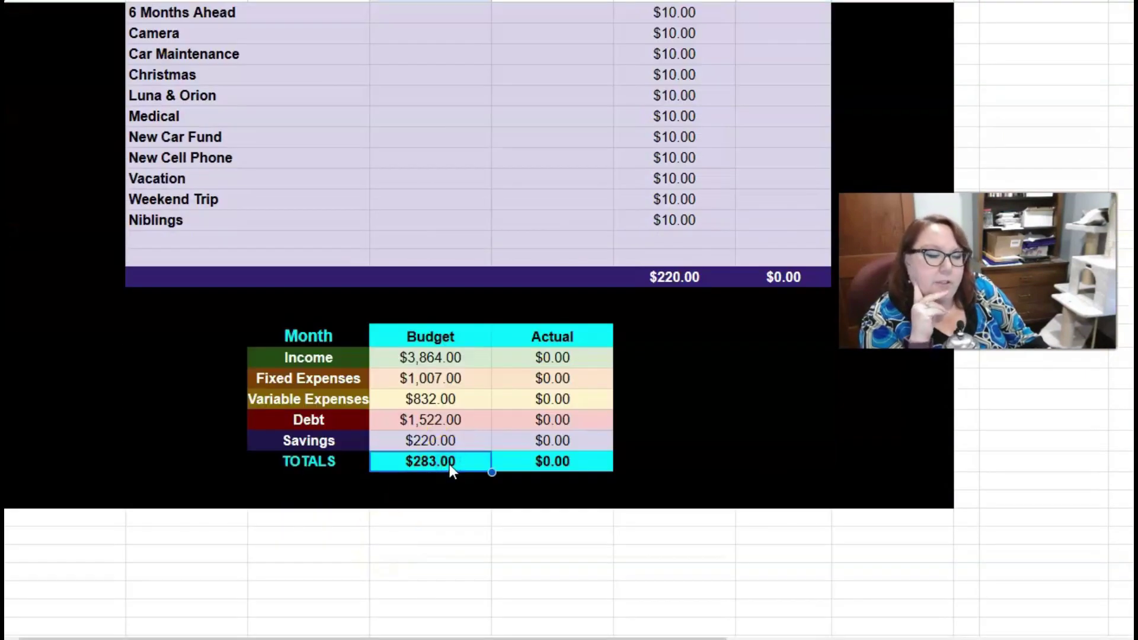
pyautogui.scroll(10, 432, 385)
pyautogui.scroll(-3, 435, 390)
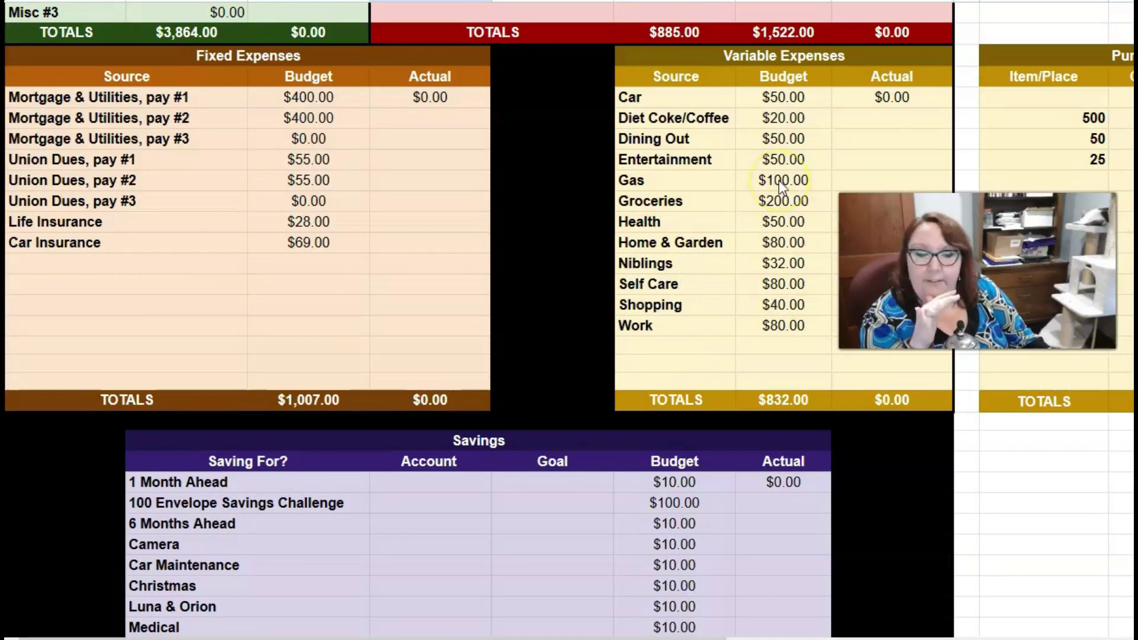
pyautogui.click(696, 346)
pyautogui.write('Misc')
pyautogui.press('Tab')
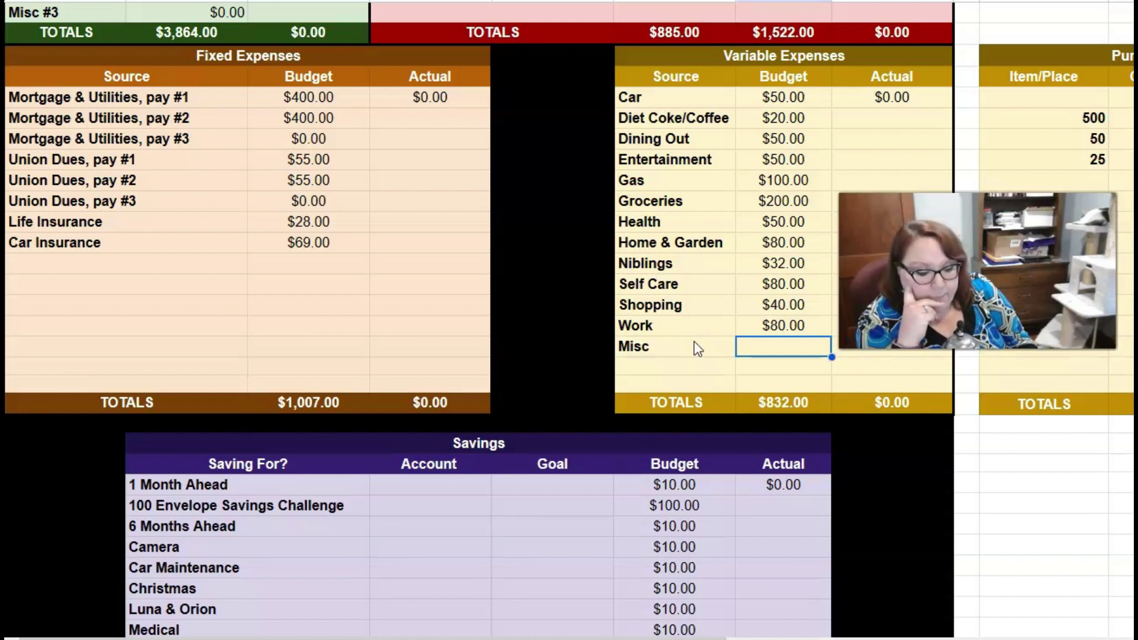
# Step: Rename the Misc category in the Variable Expenses to Misc Emergency
pyautogui.click(698, 348)
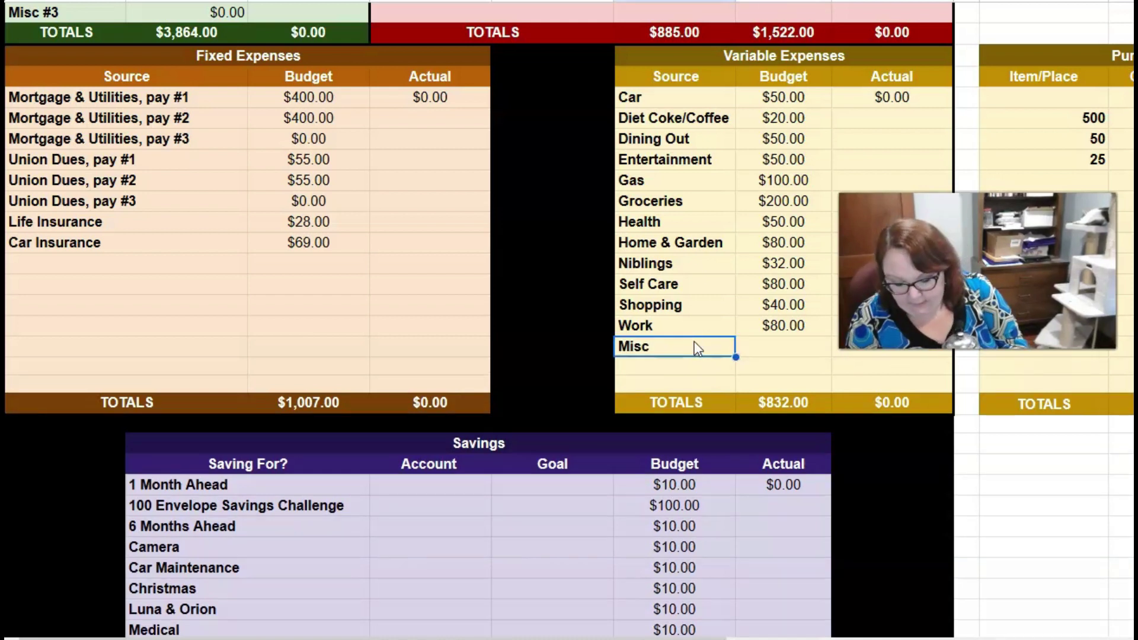
pyautogui.write('Emergency')
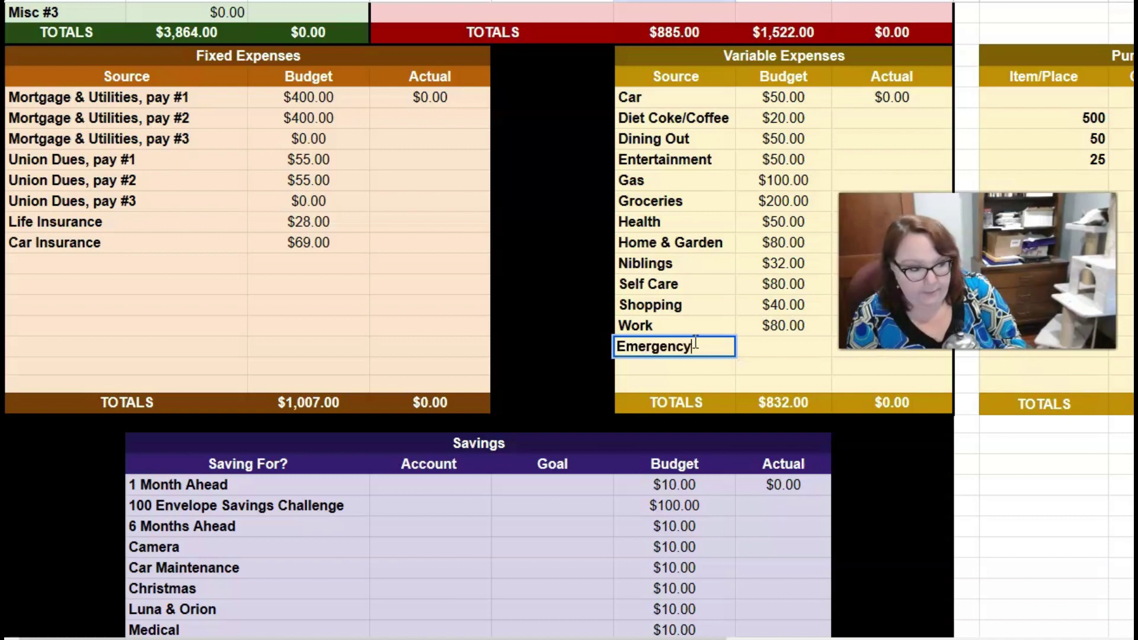
pyautogui.press('BackSpace')
pyautogui.press('BackSpace')
pyautogui.press('BackSpace')
pyautogui.press('BackSpace')
pyautogui.press('BackSpace')
pyautogui.press('BackSpace')
pyautogui.press('BackSpace')
pyautogui.press('BackSpace')
pyautogui.press('BackSpace')
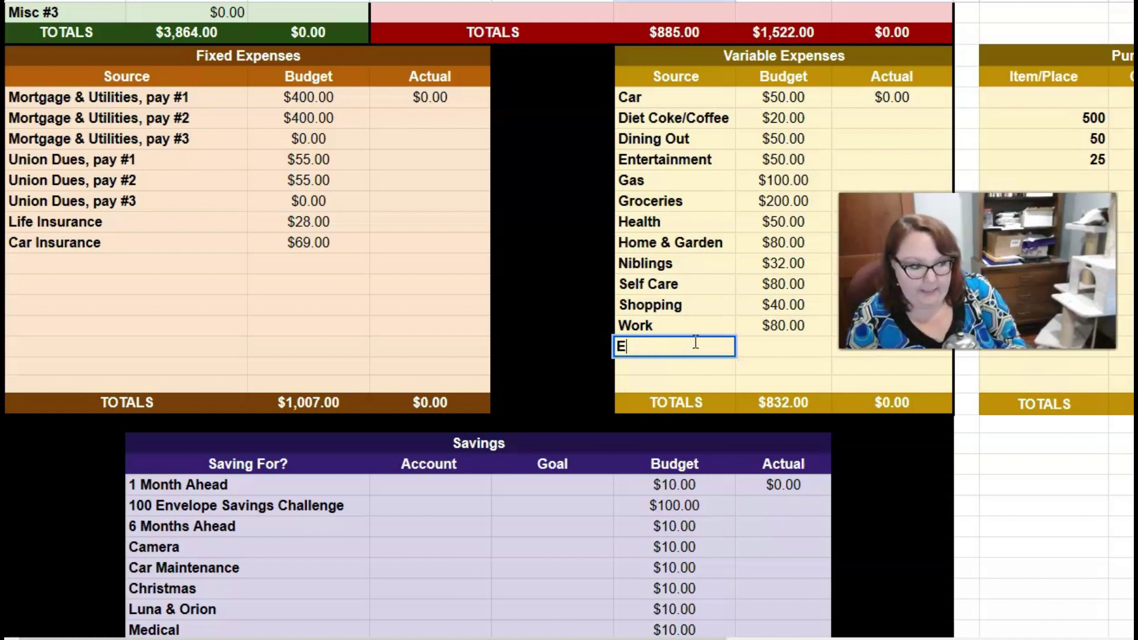
pyautogui.write('Misc Em')
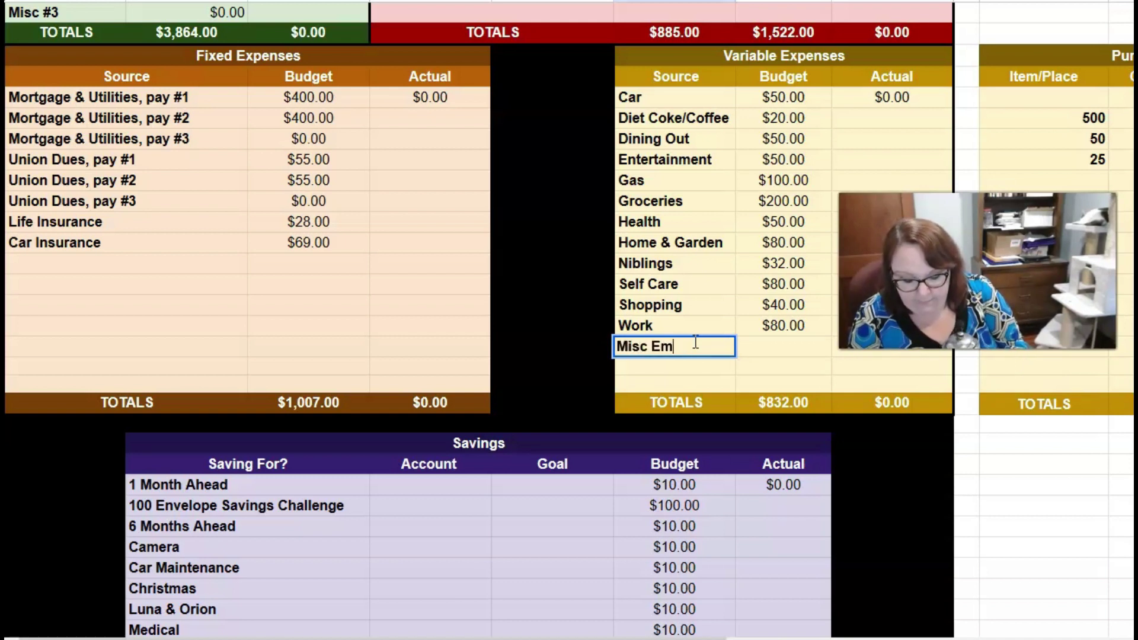
pyautogui.write('ergency')
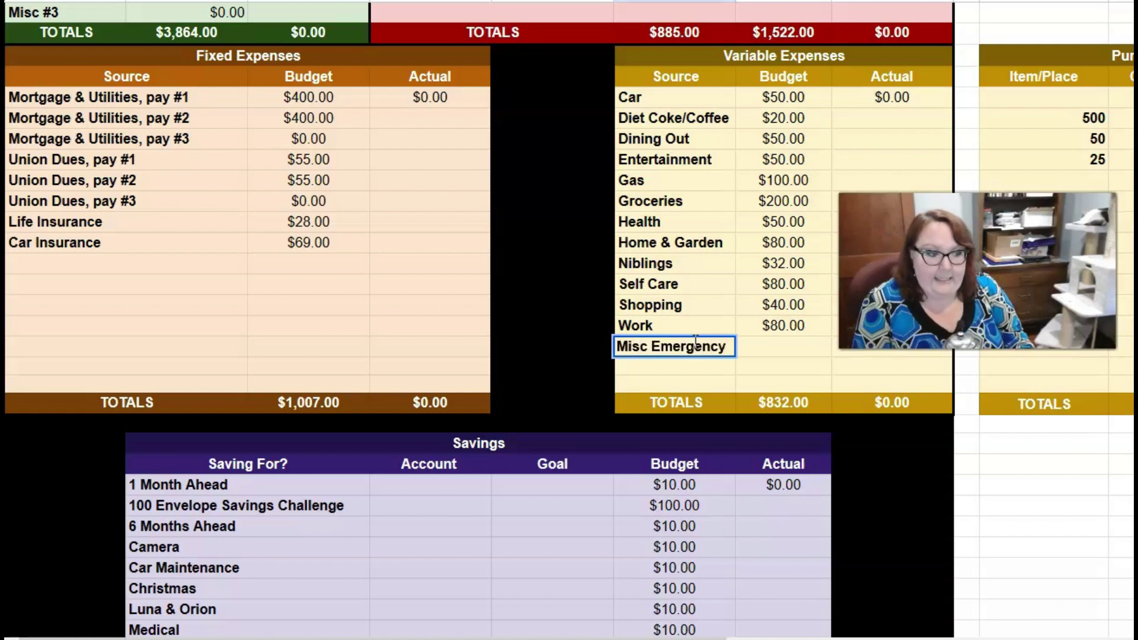
pyautogui.press('Tab')
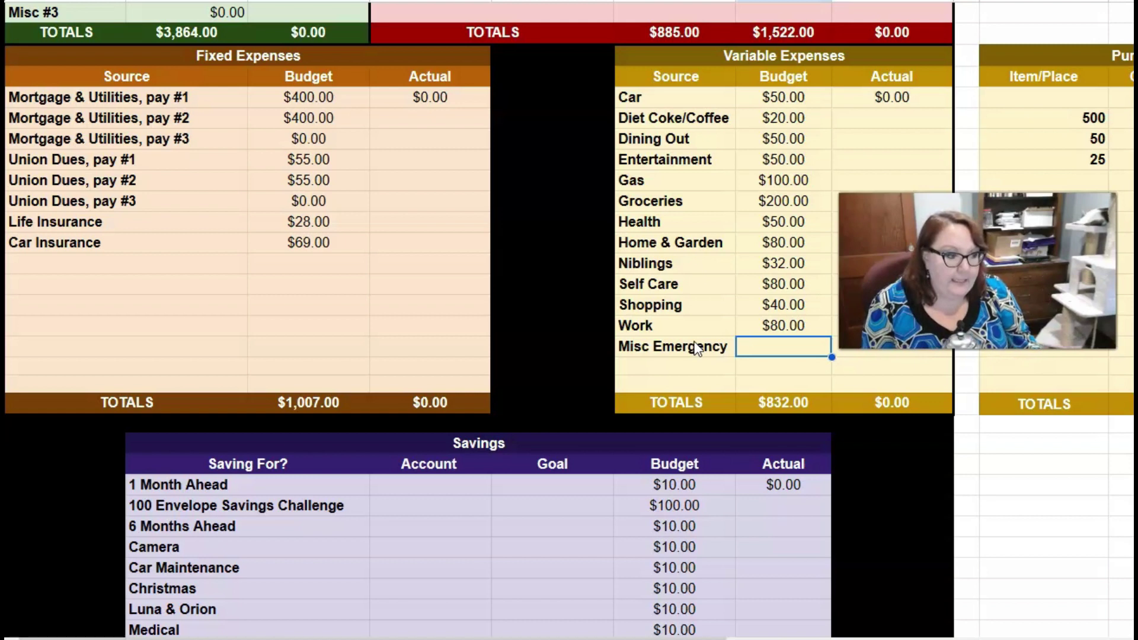
# Step: Set the Misc Emergency budget to $80 and check the Budget total in the Month summary
pyautogui.write('80')
pyautogui.press('BackSpace')
pyautogui.press('BackSpace')
pyautogui.write('80')
pyautogui.press('Return')
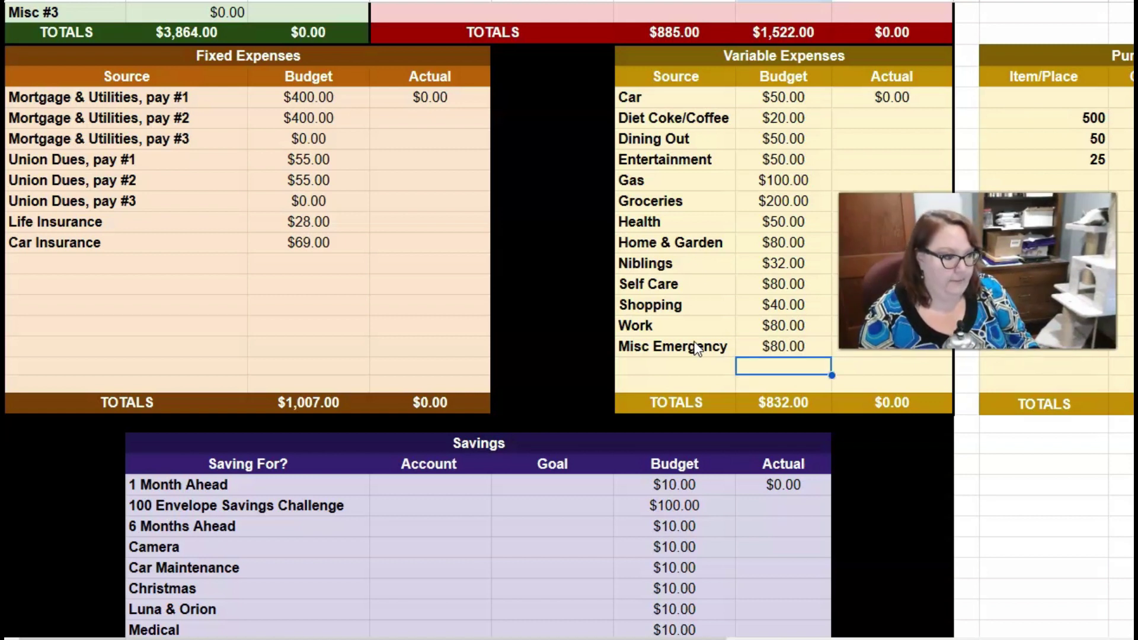
pyautogui.scroll(-8, 698, 350)
pyautogui.click(433, 465)
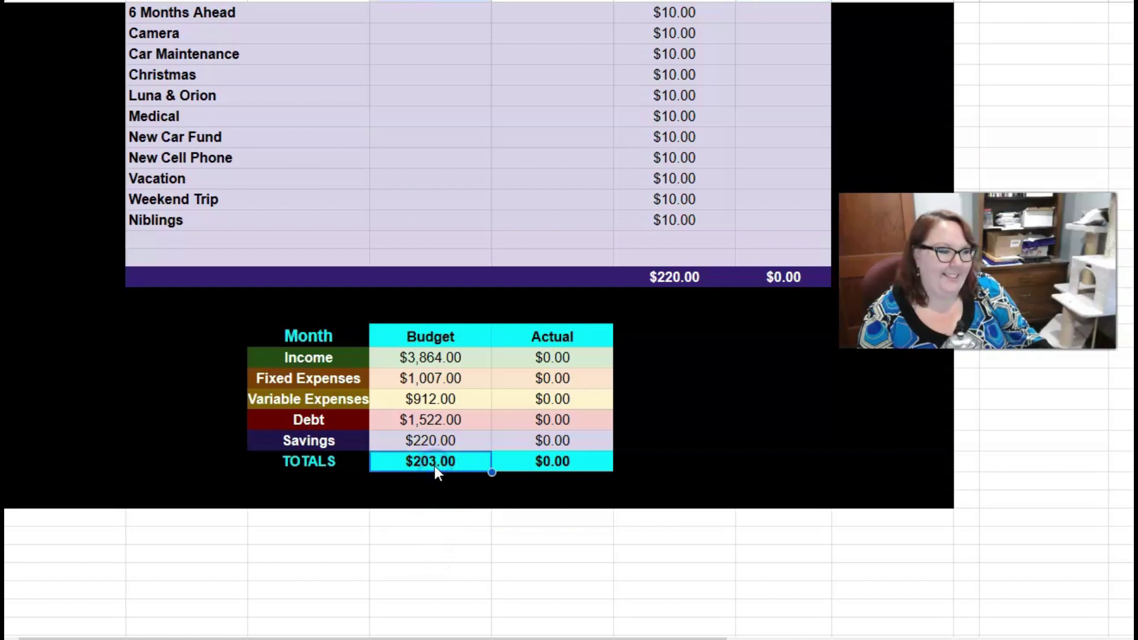
# Step: Set the Savings budget for Niblings to $32
pyautogui.scroll(9, 419, 232)
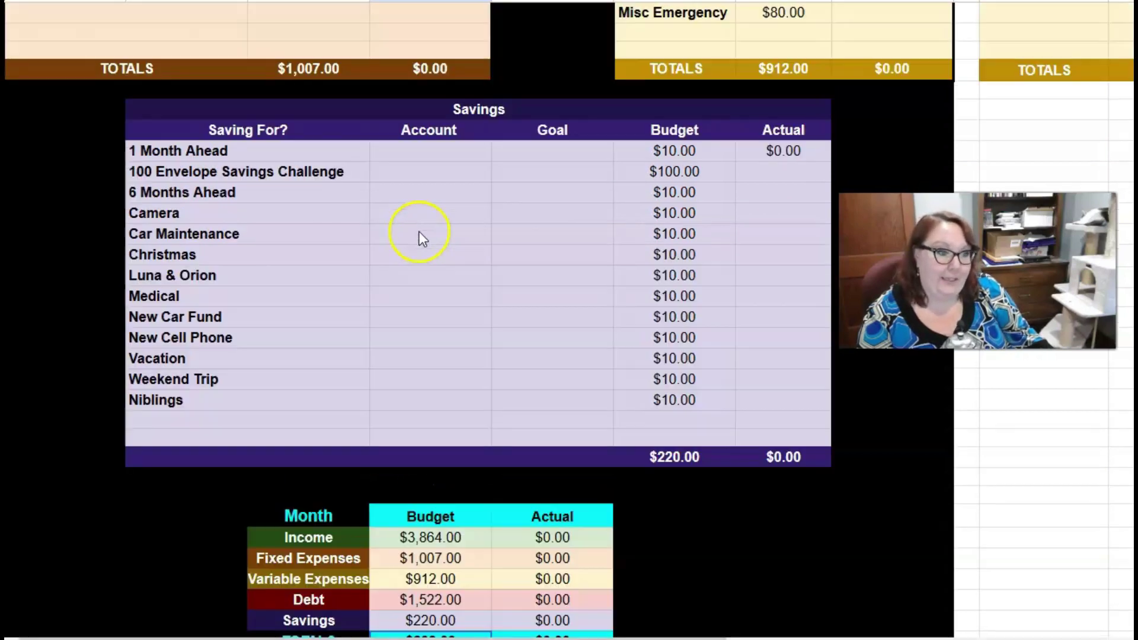
pyautogui.scroll(-3, 419, 231)
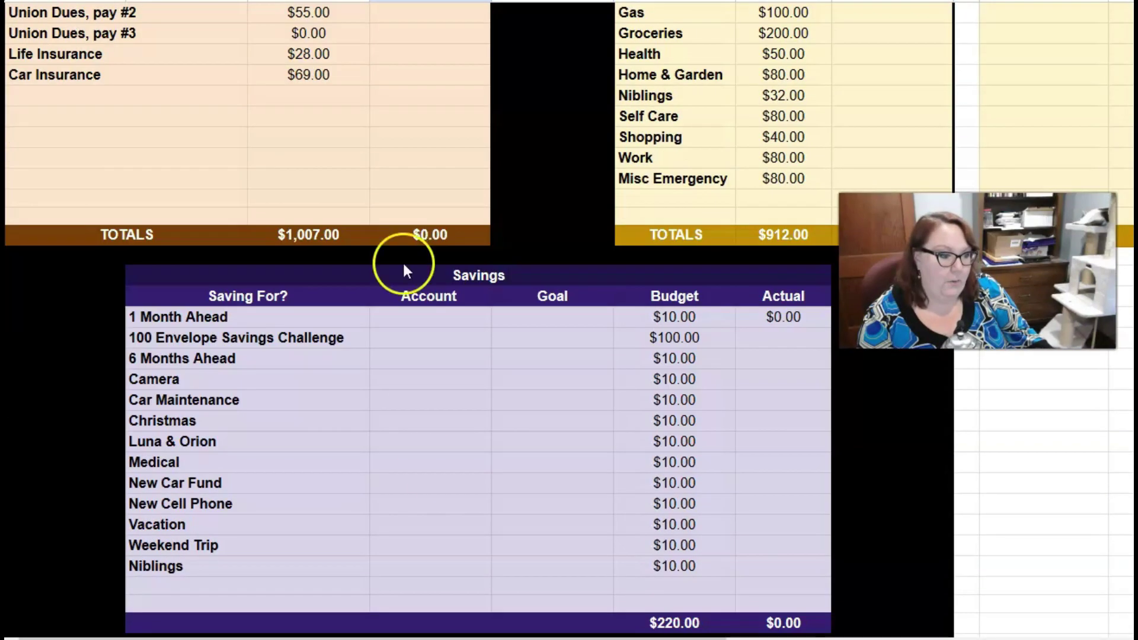
pyautogui.click(685, 565)
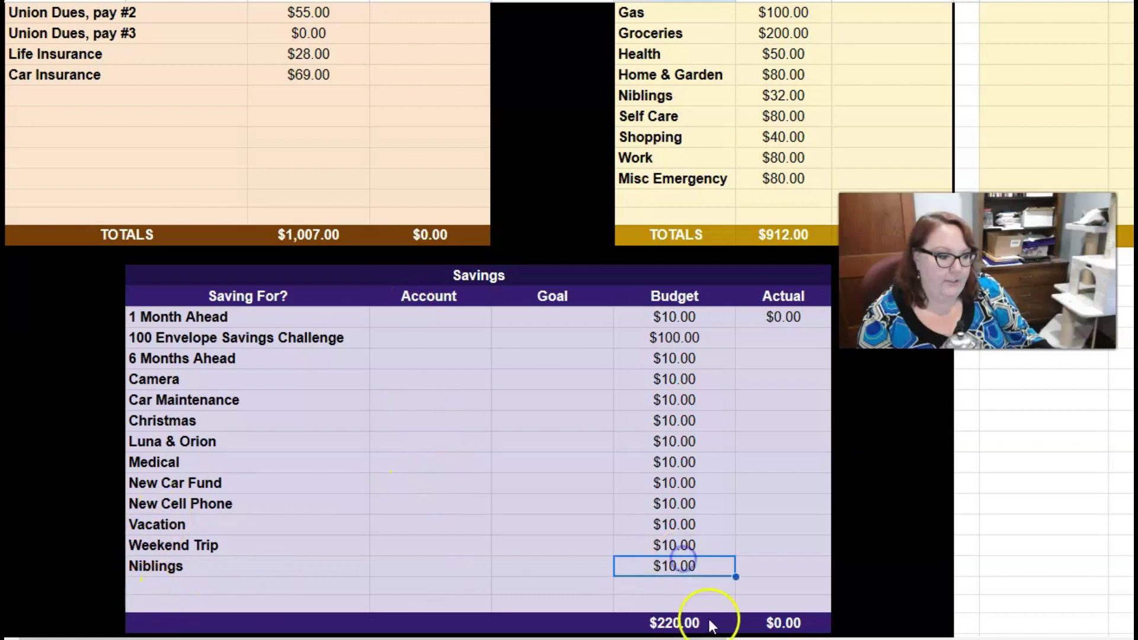
pyautogui.write('32')
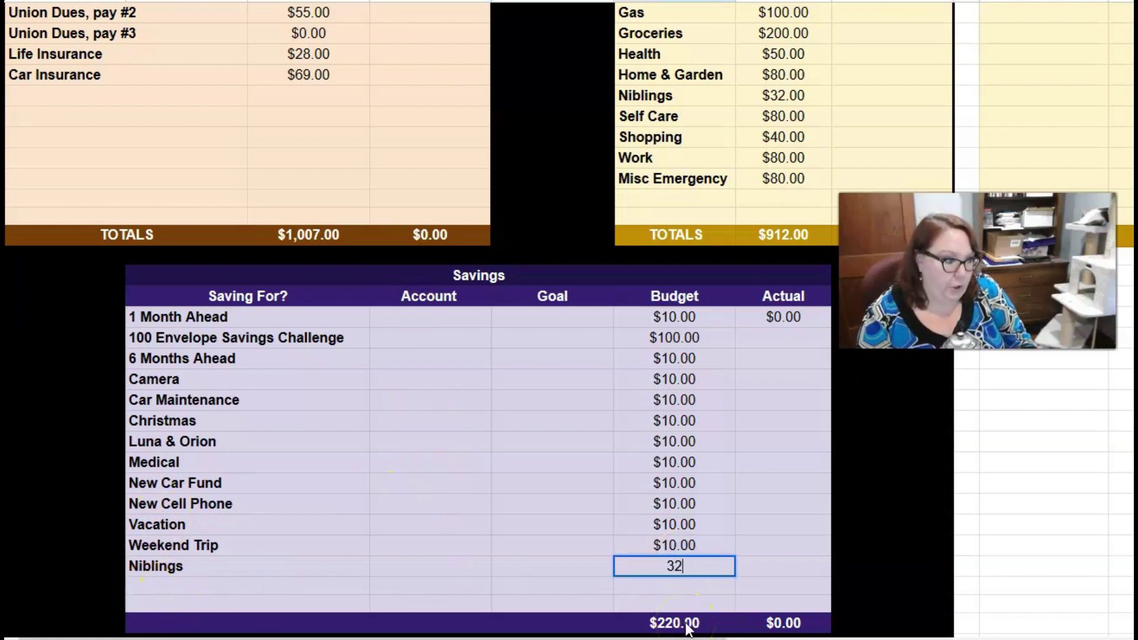
pyautogui.press('Up')
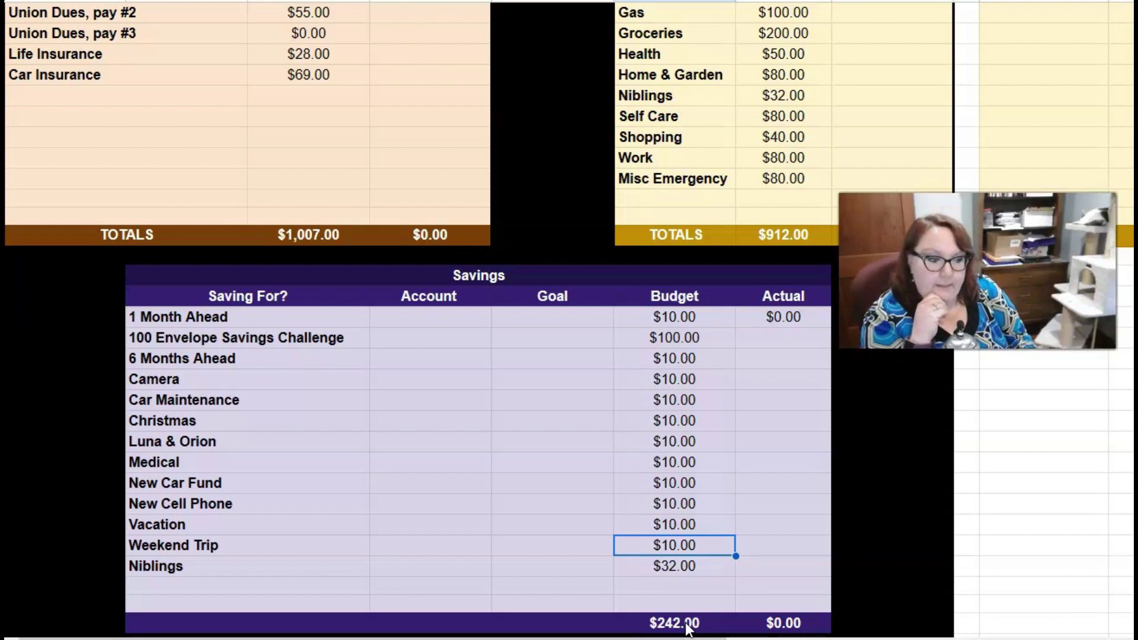
# Step: Review the Savings budgets above Weekend Trip one by one
pyautogui.press('Up')
pyautogui.press('Up')
pyautogui.press('Up')
pyautogui.press('Up')
pyautogui.press('Up')
pyautogui.press('Up')
pyautogui.press('Up')
pyautogui.press('Up')
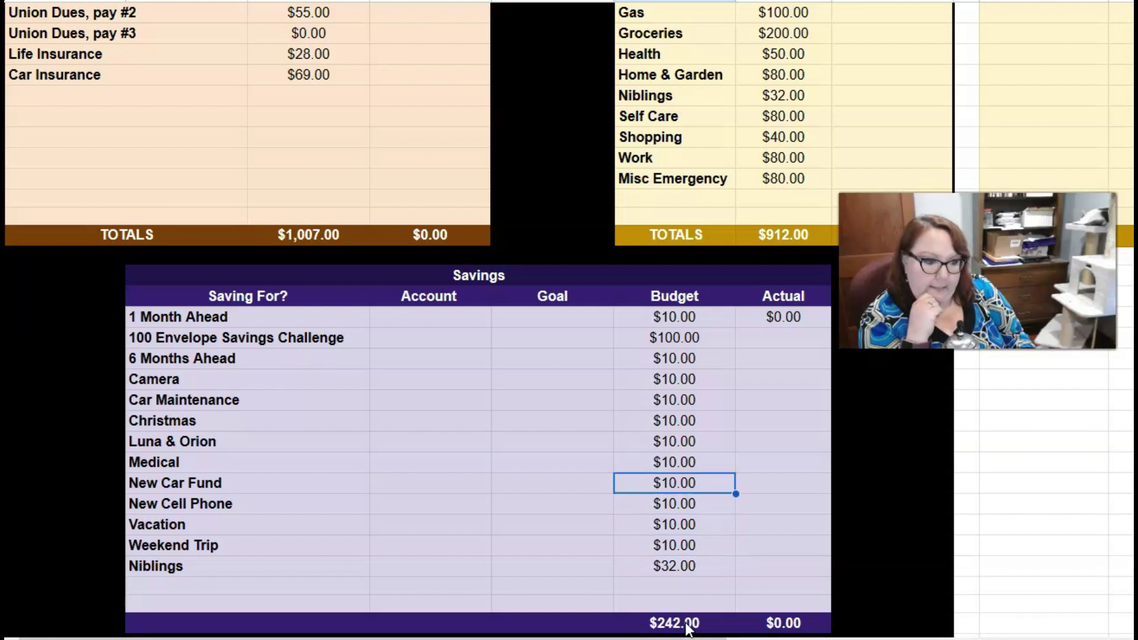
# Step: Add a Cottage category below Niblings in the Savings table with a budget of $10
pyautogui.press('Left')
pyautogui.press('Left')
pyautogui.press('Left')
pyautogui.press('Left')
pyautogui.press('Down')
pyautogui.press('Down')
pyautogui.press('Down')
pyautogui.press('Down')
pyautogui.press('Down')
pyautogui.press('Down')
pyautogui.press('Down')
pyautogui.press('Down')
pyautogui.press('Down')
pyautogui.press('Down')
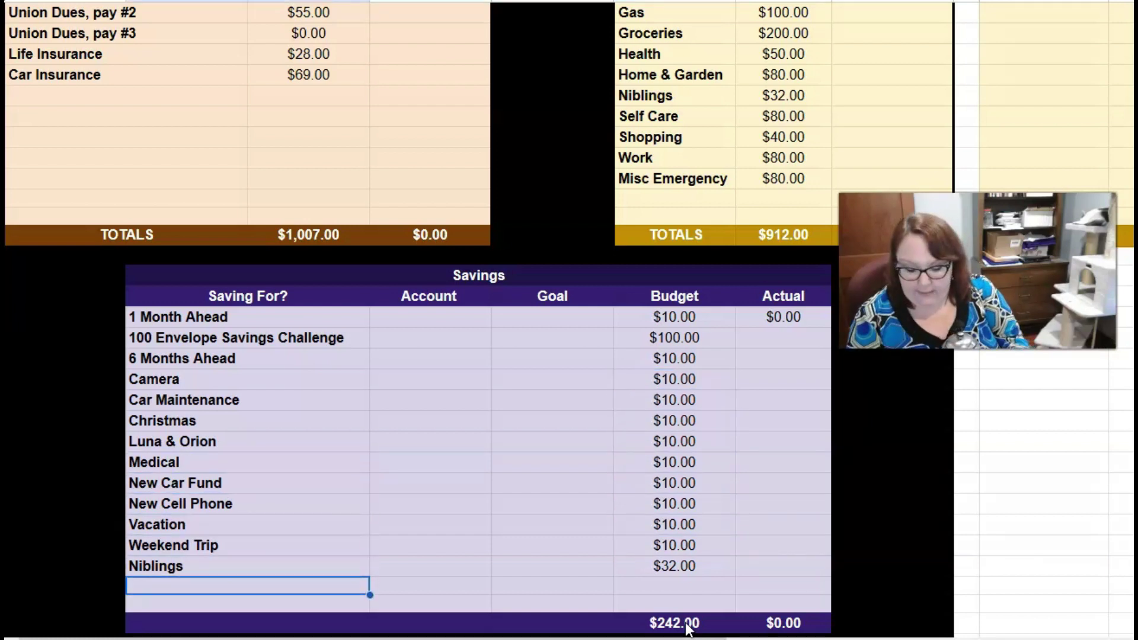
pyautogui.write('Cottage')
pyautogui.press('Tab')
pyautogui.press('Tab')
pyautogui.press('Tab')
pyautogui.write('10')
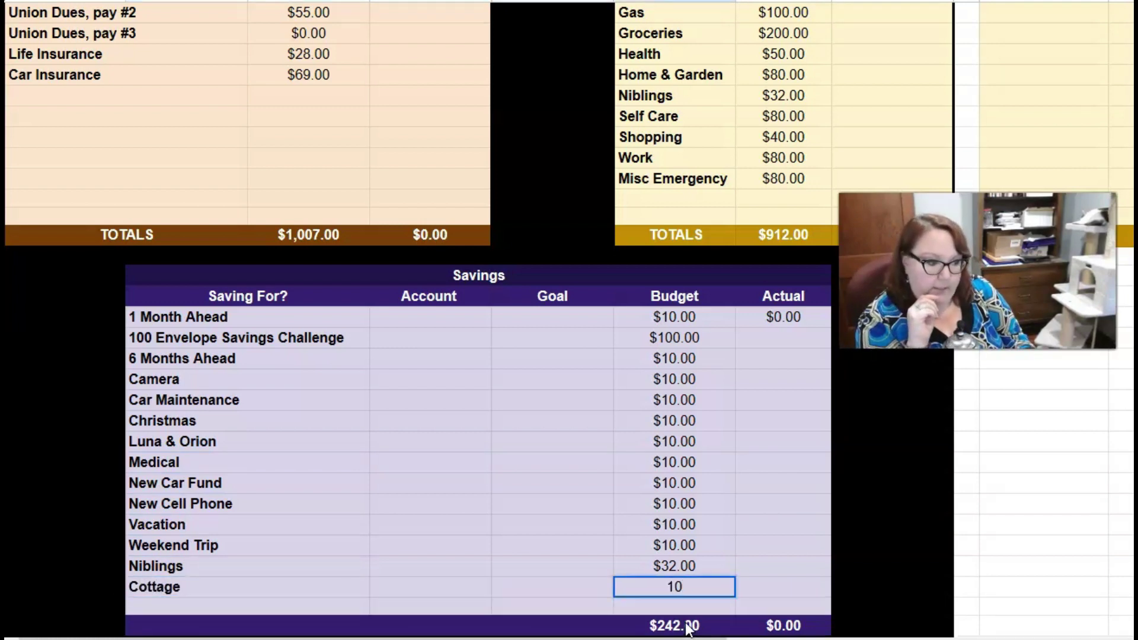
pyautogui.press('Return')
# Step: Look over the new Cottage entry and check the Budget total in the Month summary
pyautogui.click(287, 595)
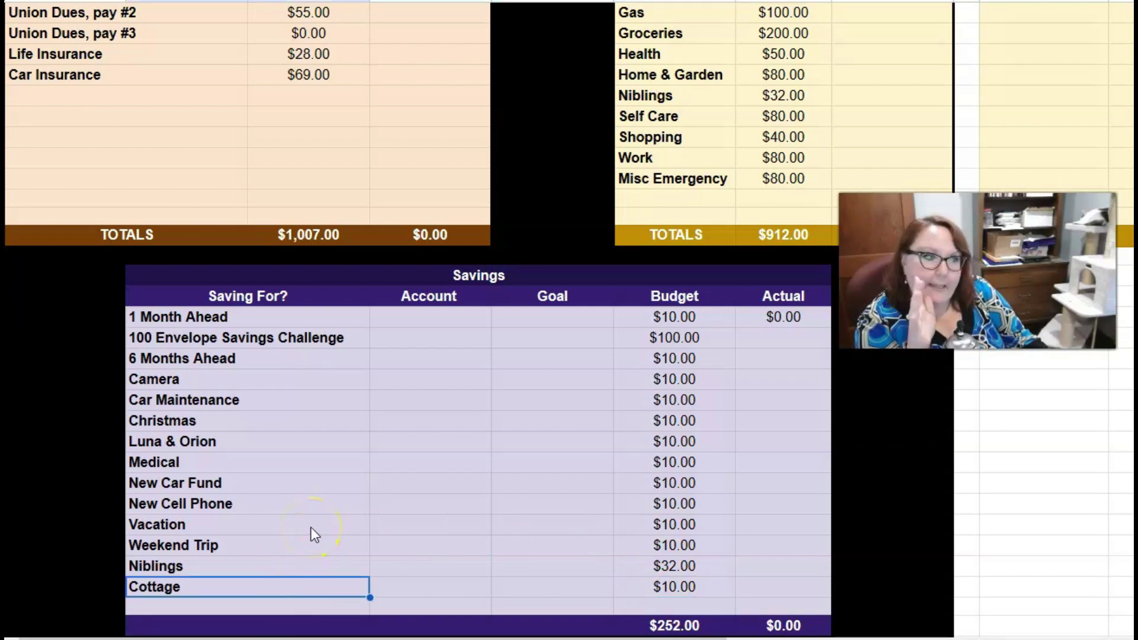
pyautogui.scroll(-8, 311, 528)
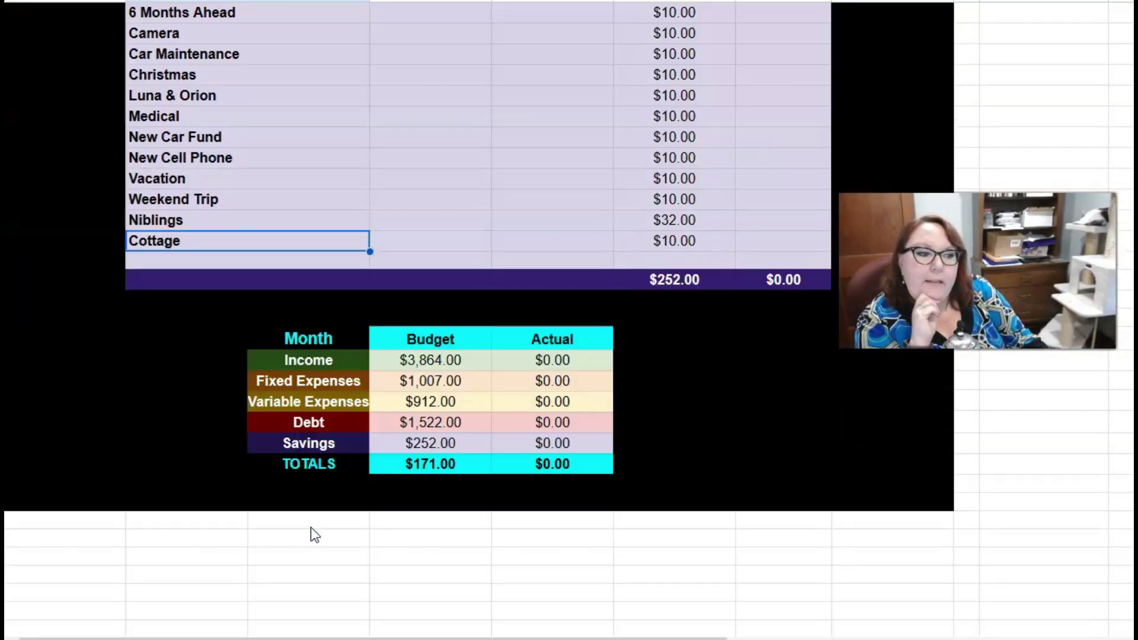
pyautogui.click(419, 293)
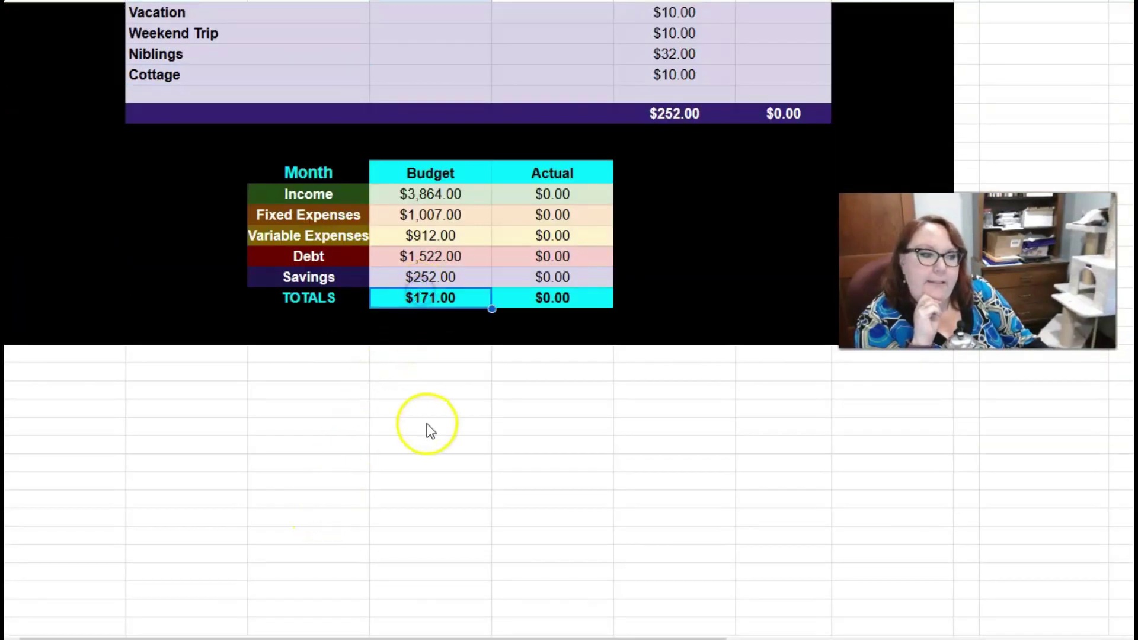
pyautogui.scroll(8, 427, 423)
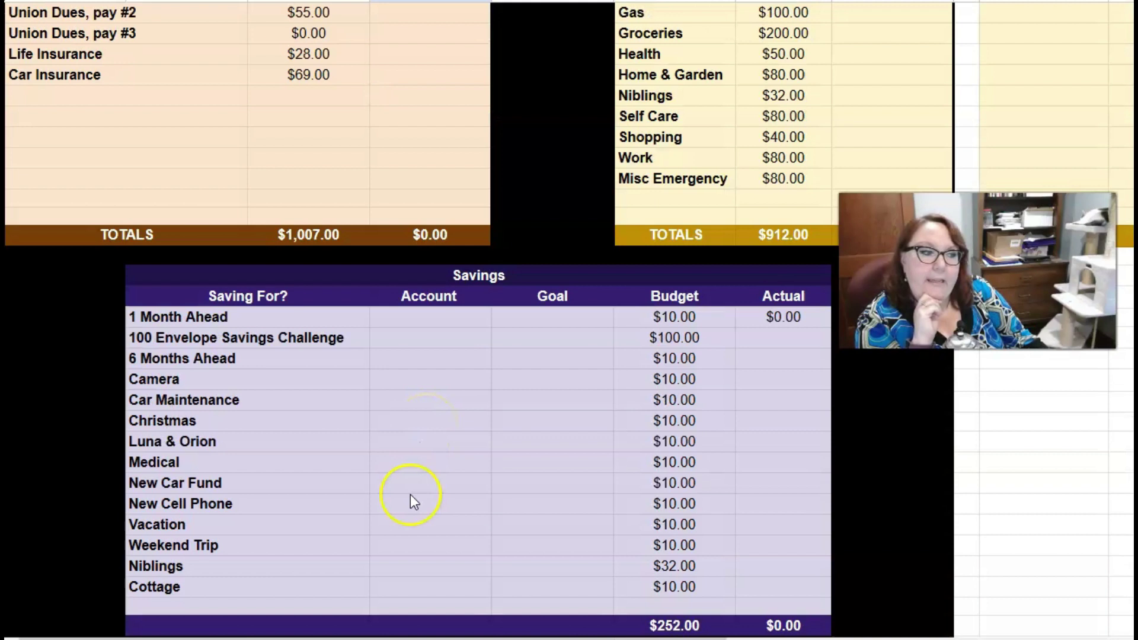
# Step: Examine the budgeted Reselling and Stipend amounts in the Income table
pyautogui.scroll(8, 413, 502)
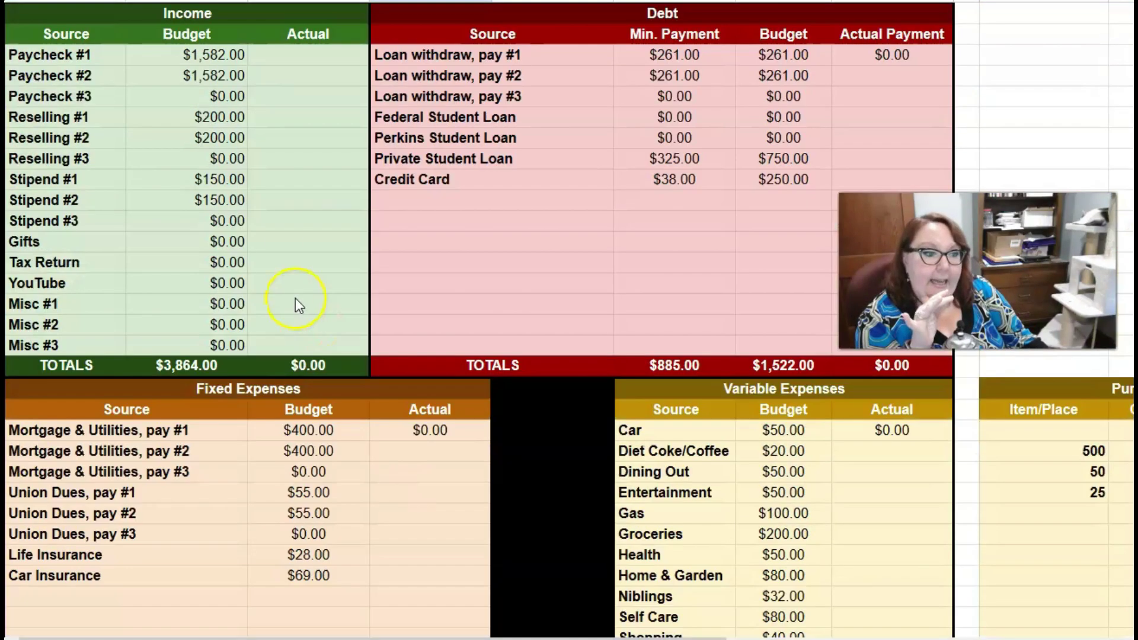
pyautogui.click(115, 116)
pyautogui.moveTo(196, 119); pyautogui.dragTo(204, 148)
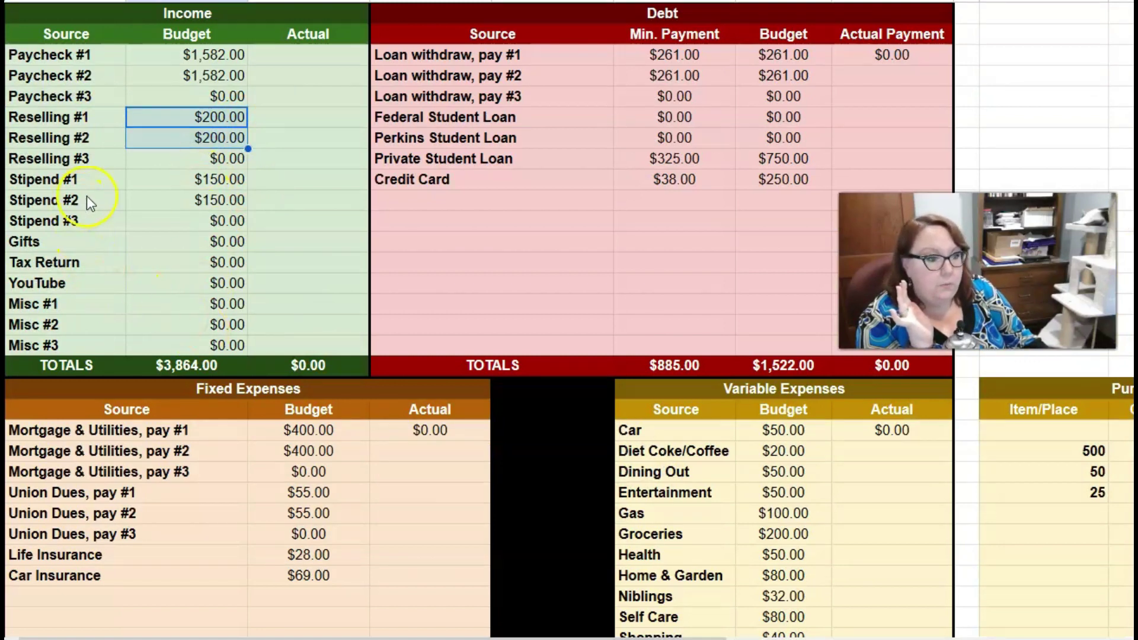
pyautogui.click(144, 179)
pyautogui.click(239, 183)
pyautogui.moveTo(240, 188); pyautogui.dragTo(237, 210)
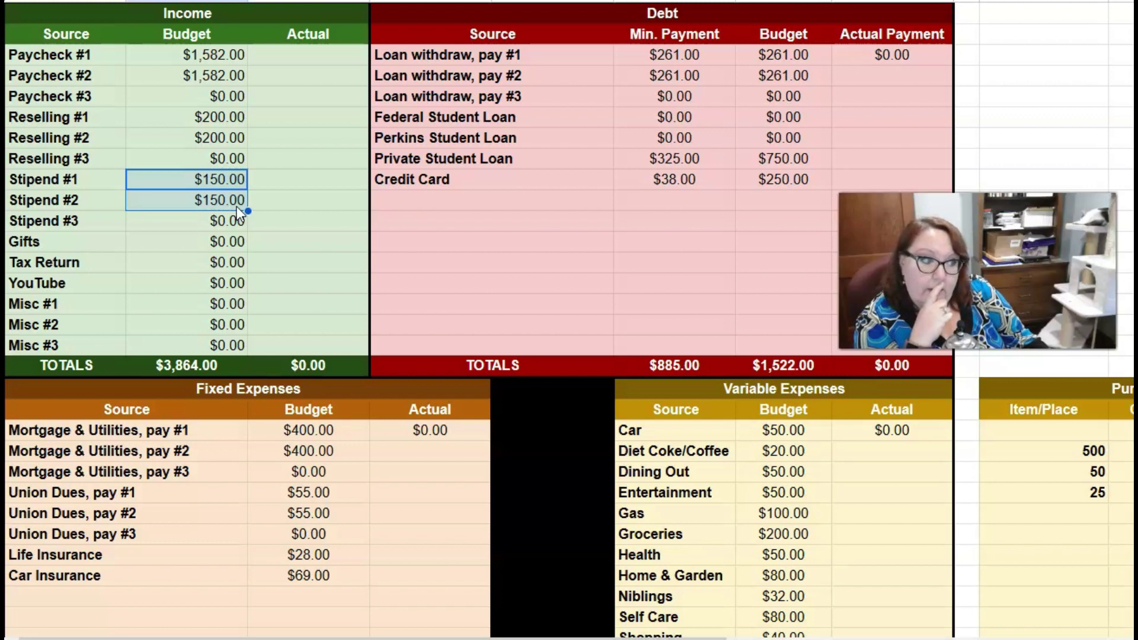
# Step: Compare the Month summary's Budget total with the Private Student Loan payments in the Debt table
pyautogui.scroll(-14, 237, 207)
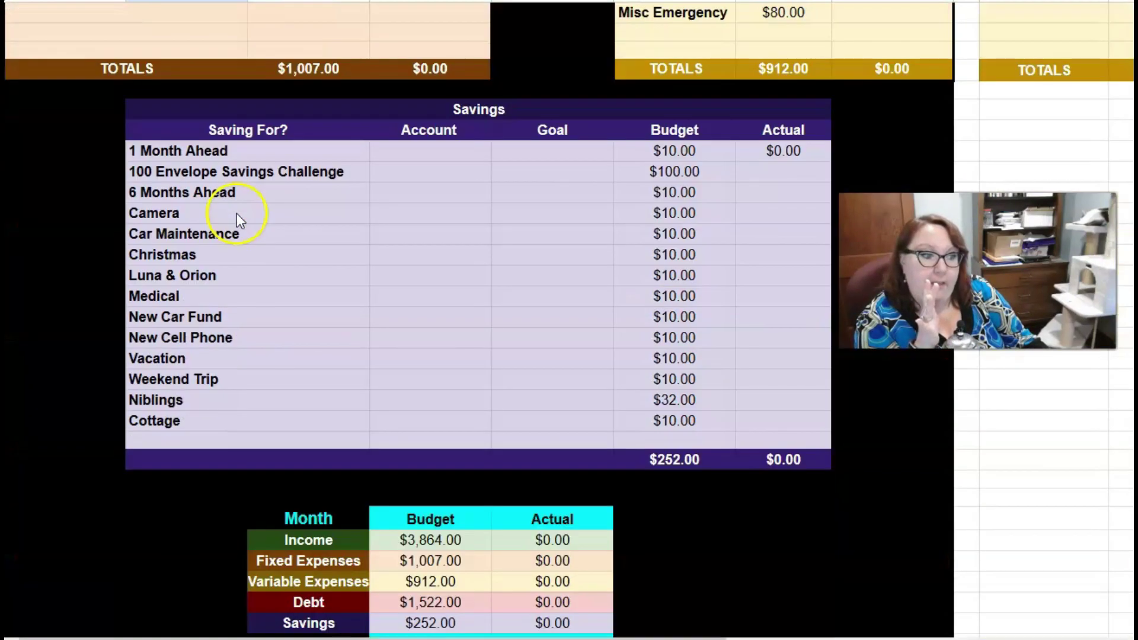
pyautogui.click(445, 467)
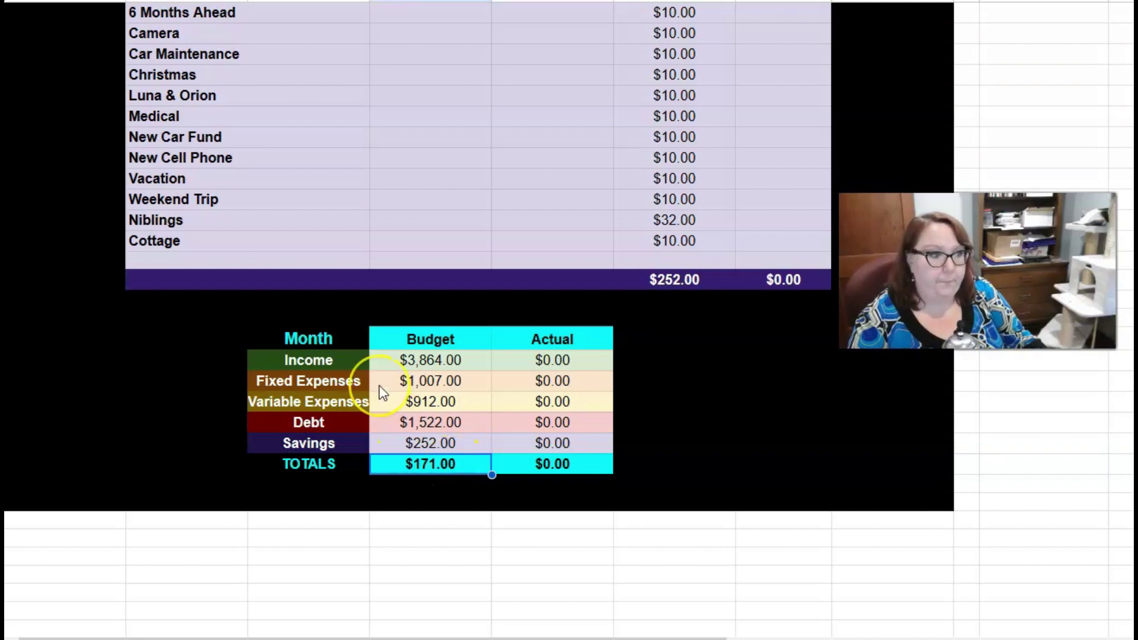
pyautogui.scroll(8, 380, 389)
pyautogui.scroll(5, 380, 391)
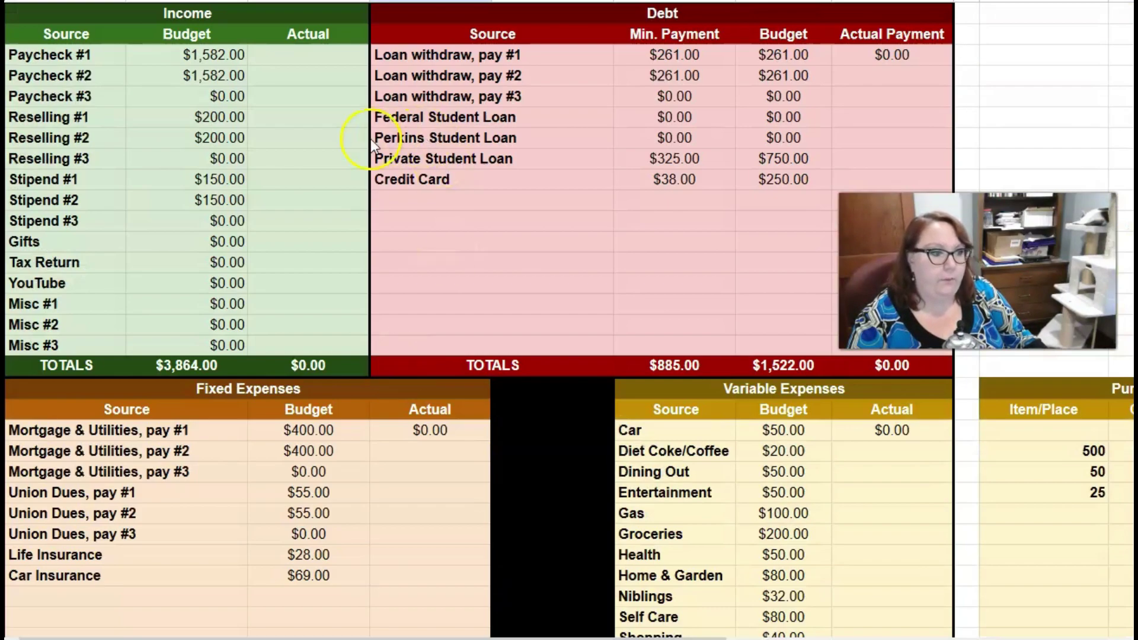
pyautogui.moveTo(394, 156); pyautogui.dragTo(759, 154)
pyautogui.scroll(-10, 579, 474)
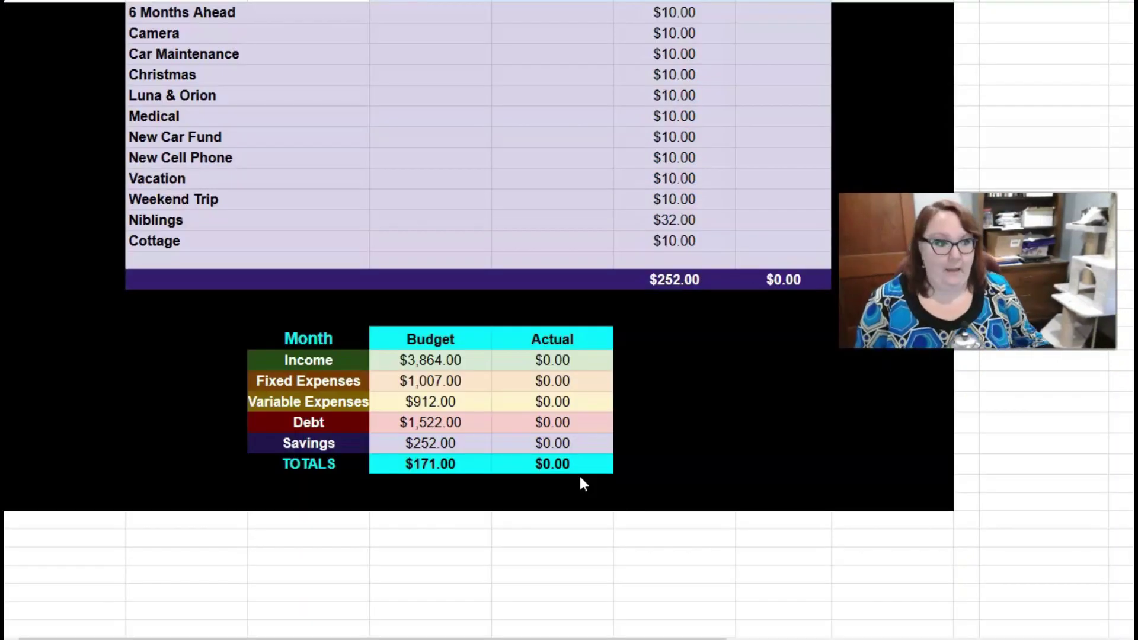
# Step: Look again at the Income budgets from Reselling #2 to Stipend #2
pyautogui.scroll(10, 147, 409)
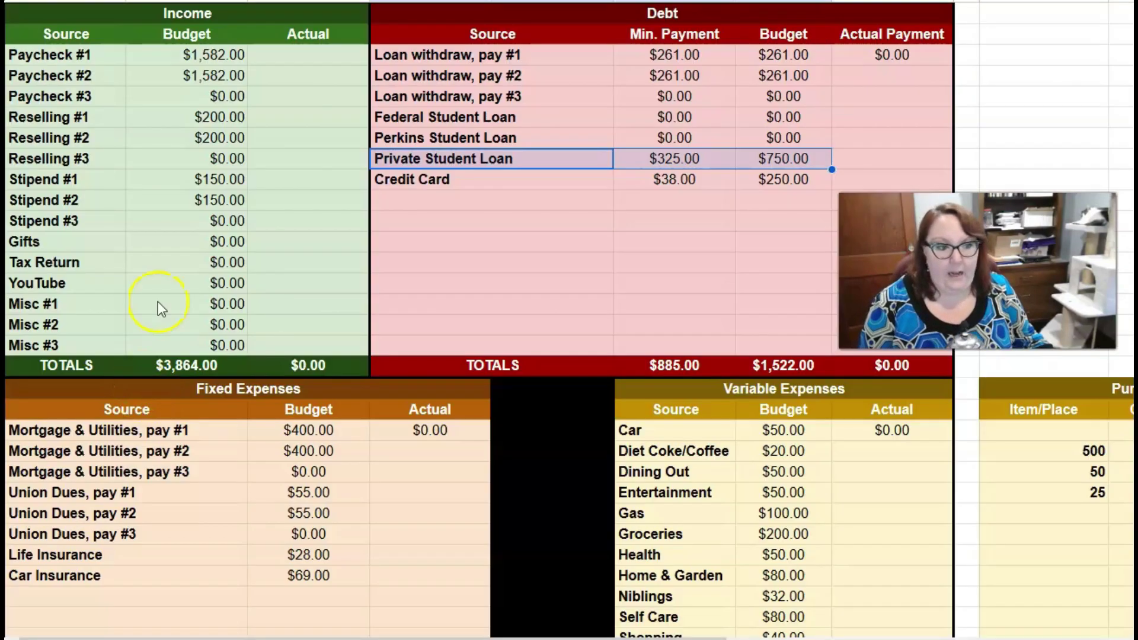
pyautogui.click(179, 179)
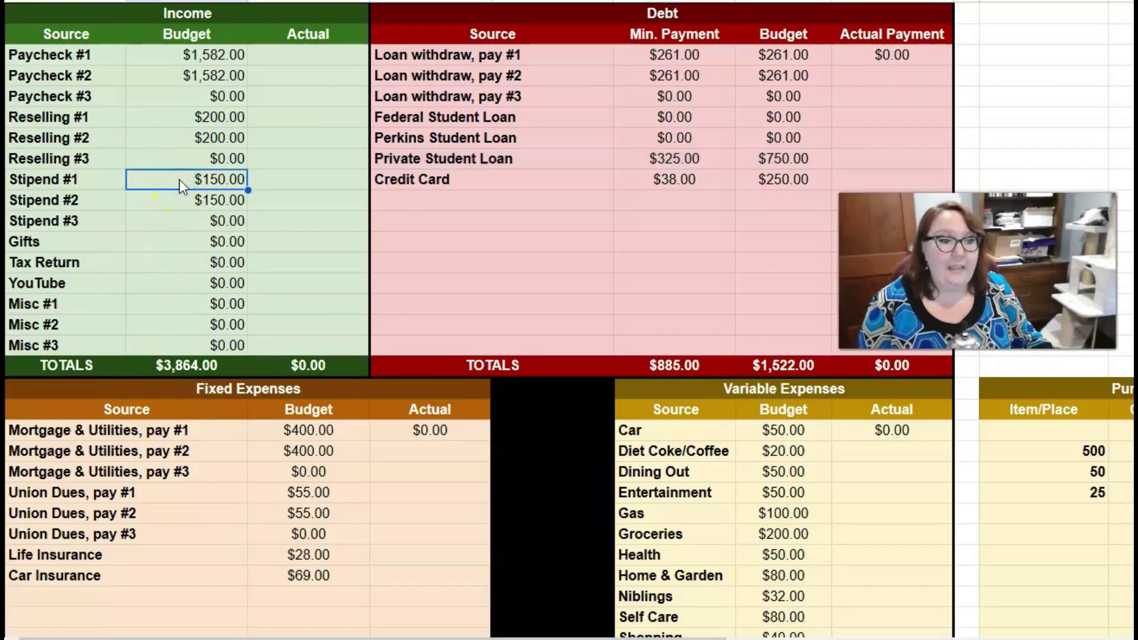
pyautogui.click(197, 138)
pyautogui.moveTo(178, 158); pyautogui.dragTo(183, 201)
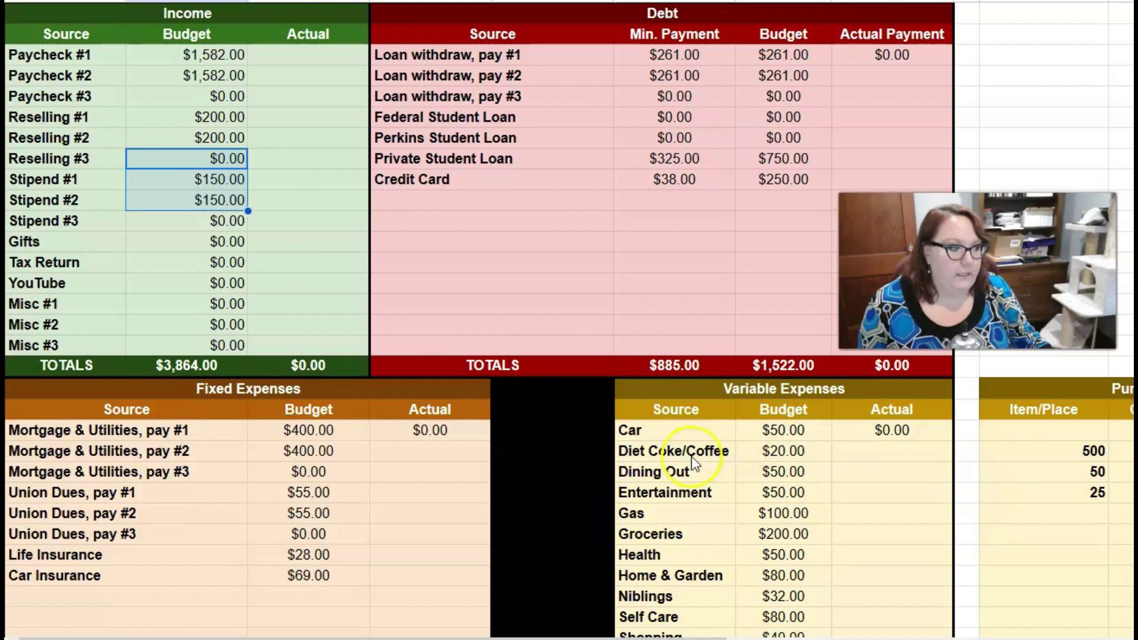
# Step: Clear the values 500, 50 and 25 from the Item/Place column and look over the Month summary
pyautogui.moveTo(1058, 449); pyautogui.dragTo(1060, 508)
pyautogui.press('Delete')
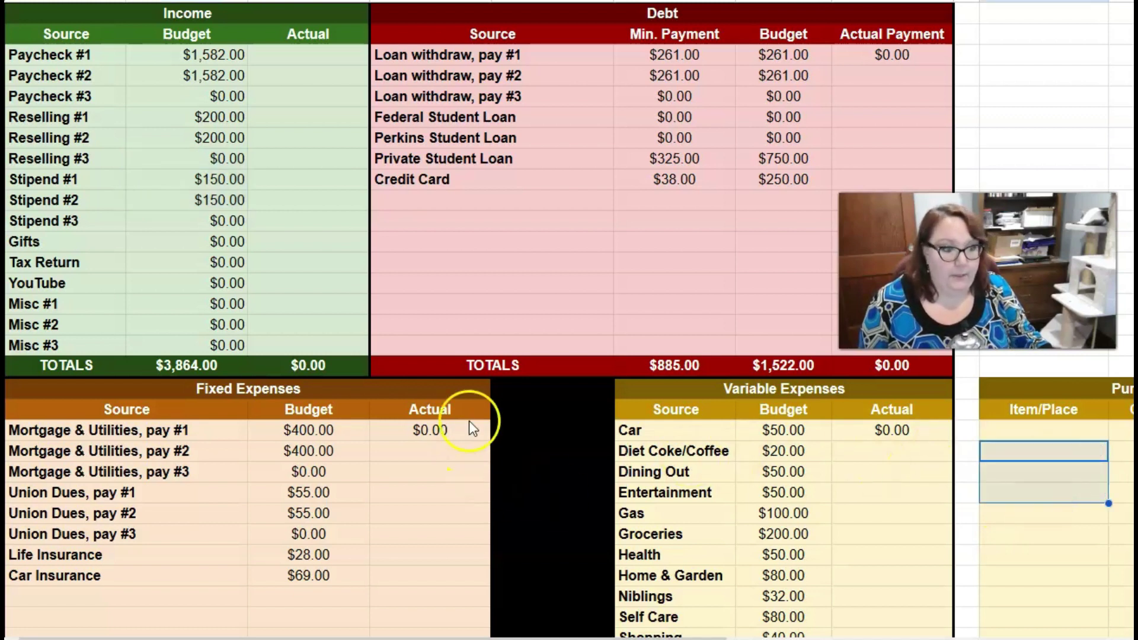
pyautogui.scroll(-15, 482, 389)
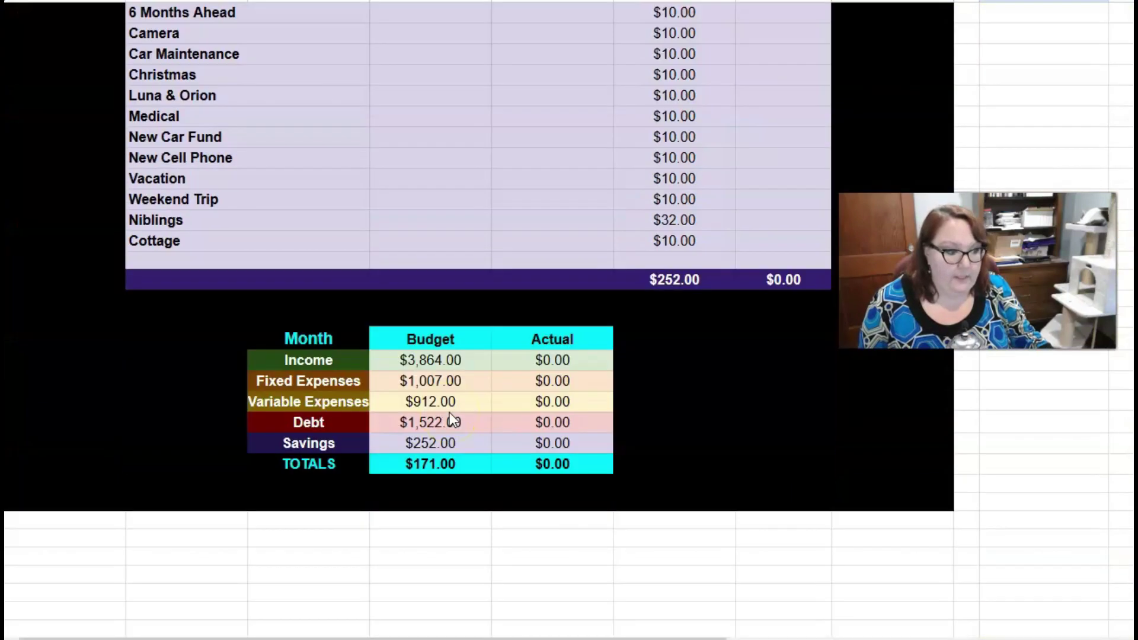
pyautogui.scroll(14, 437, 420)
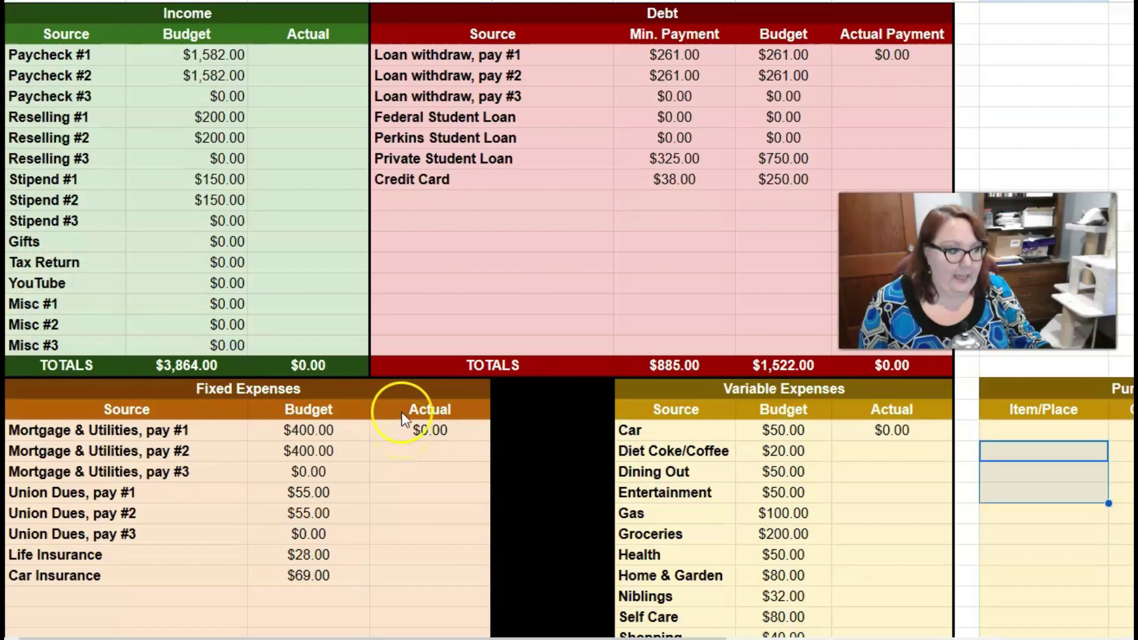